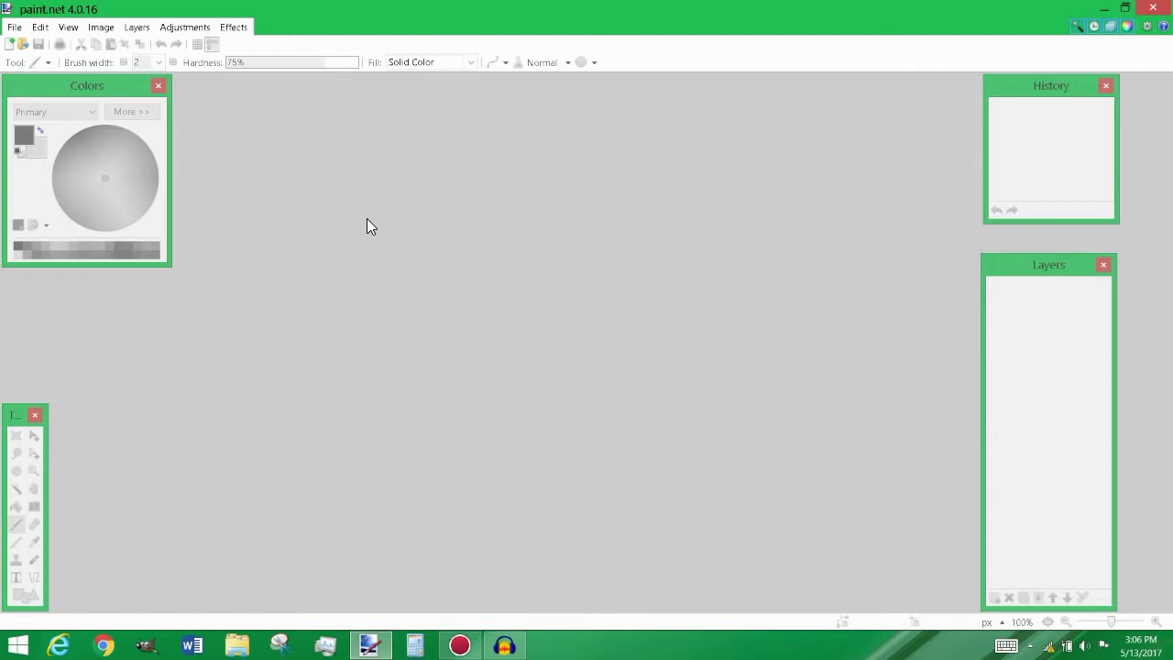
# Step: Create a new blank image 96 pixels wide and 96 pixels high
pyautogui.click(15, 27)
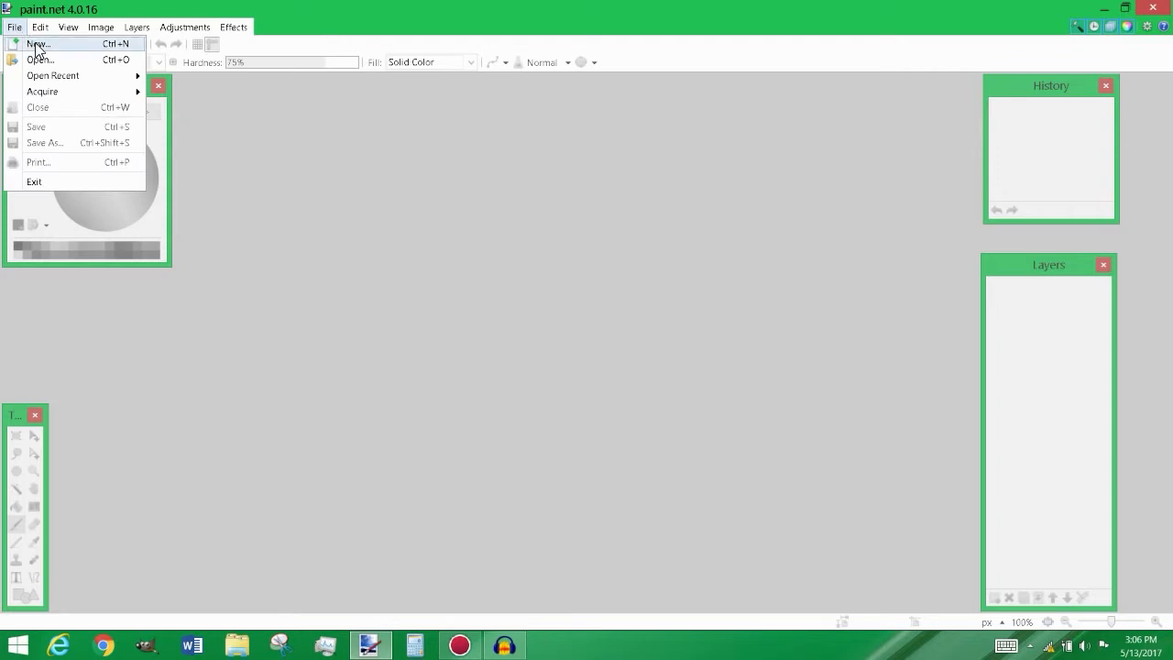
pyautogui.click(36, 46)
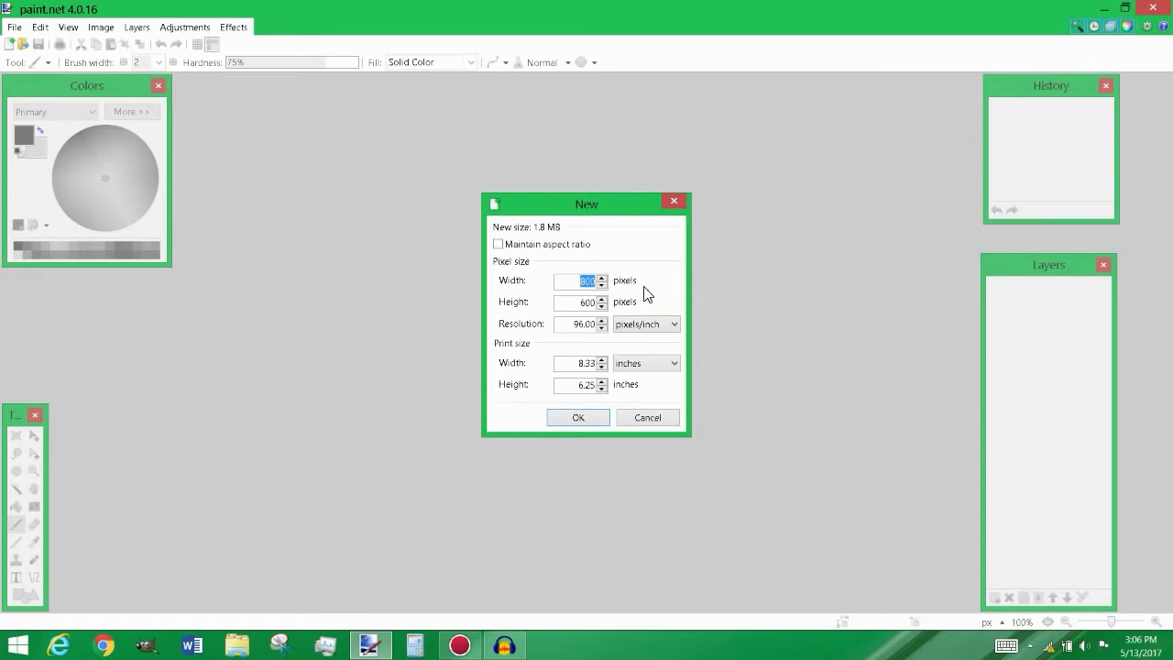
pyautogui.moveTo(636, 215); pyautogui.dragTo(639, 234)
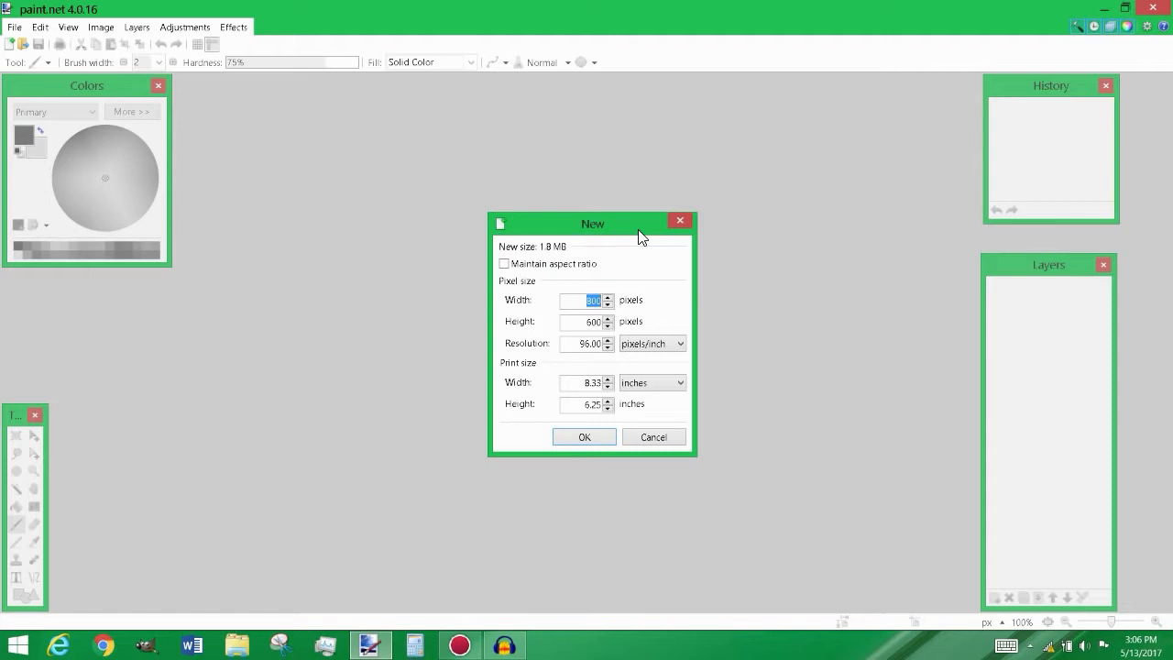
pyautogui.write('96')
pyautogui.press('Tab')
pyautogui.write('96')
pyautogui.click(585, 435)
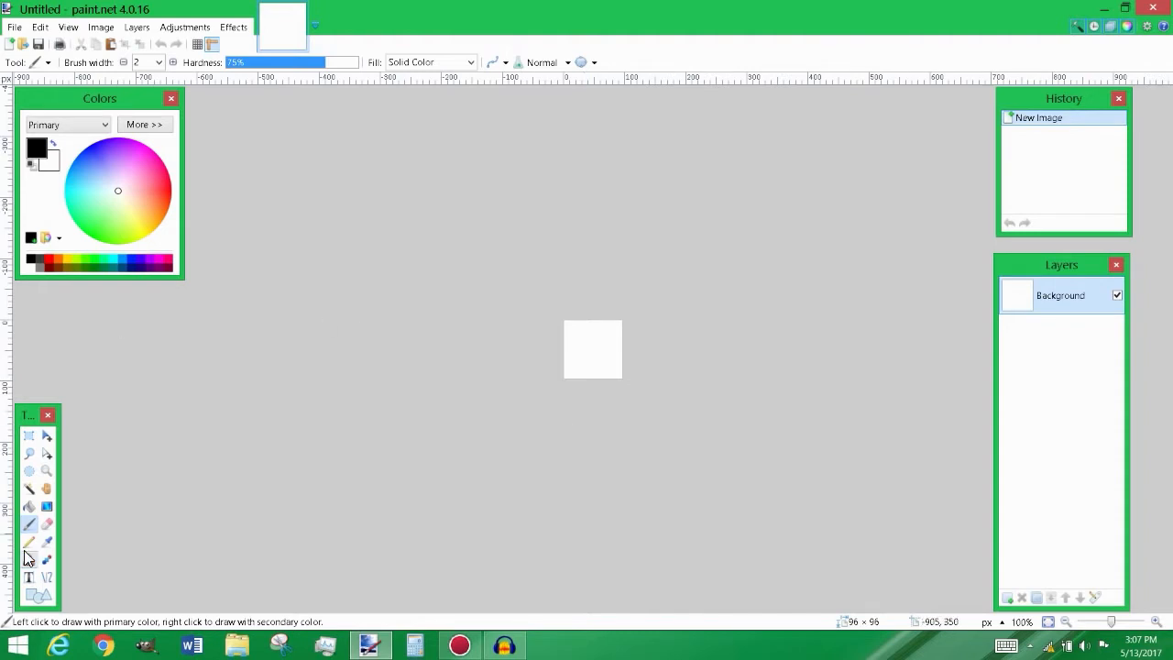
# Step: Select the new image's white background with the Magic Wand and erase it to transparency
pyautogui.click(30, 490)
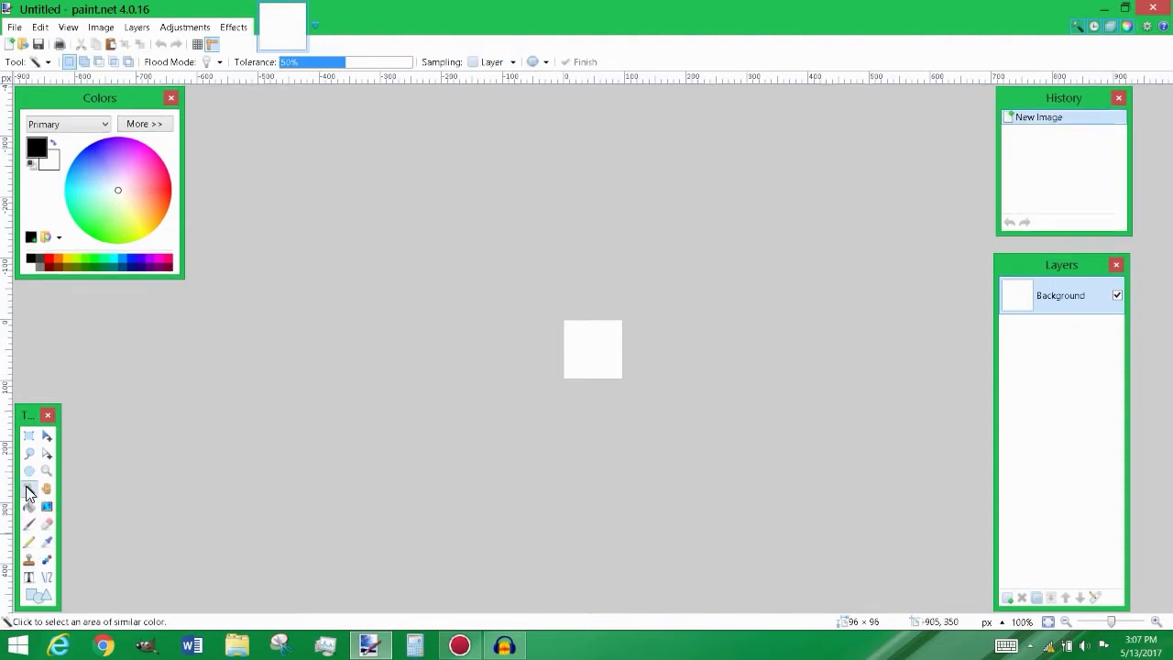
pyautogui.click(597, 354)
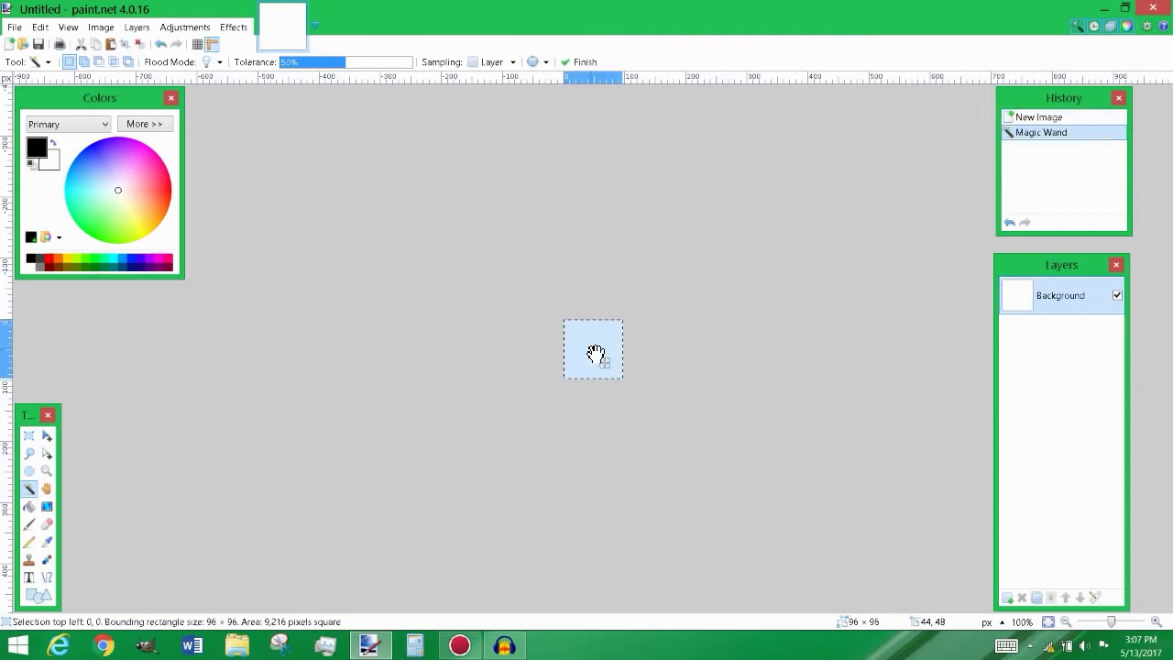
pyautogui.press('Delete')
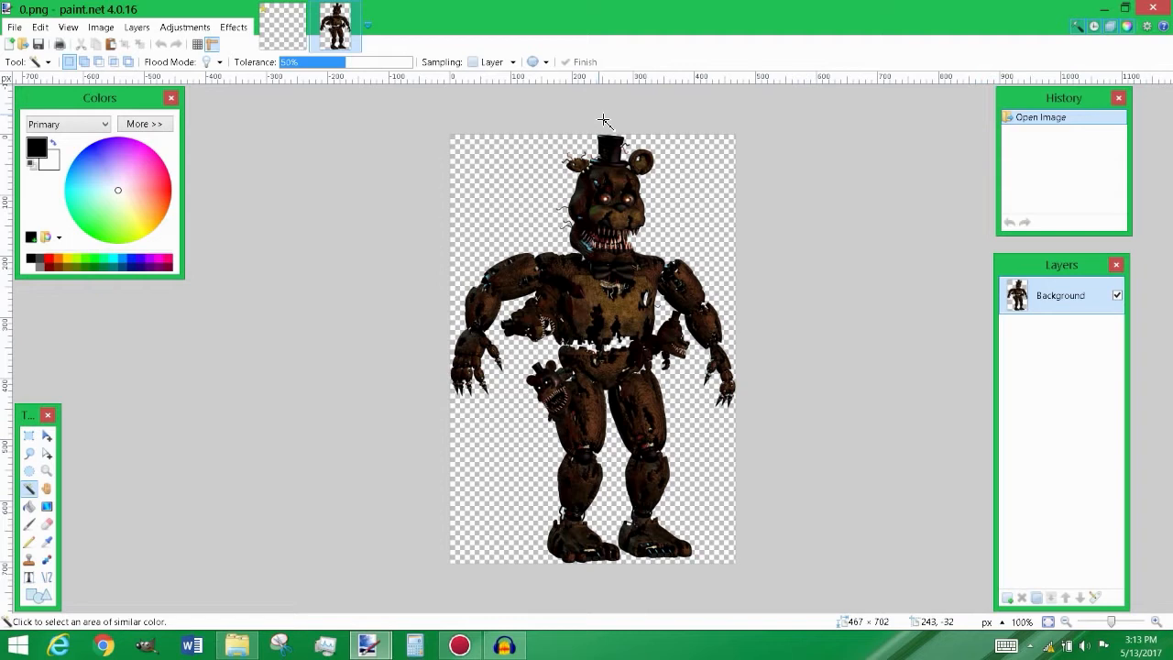
# Step: In the 0.png image, draw a square selection of about 198 × 198 pixels around the bear's head
pyautogui.hotkey('ctrl', 'Tab')
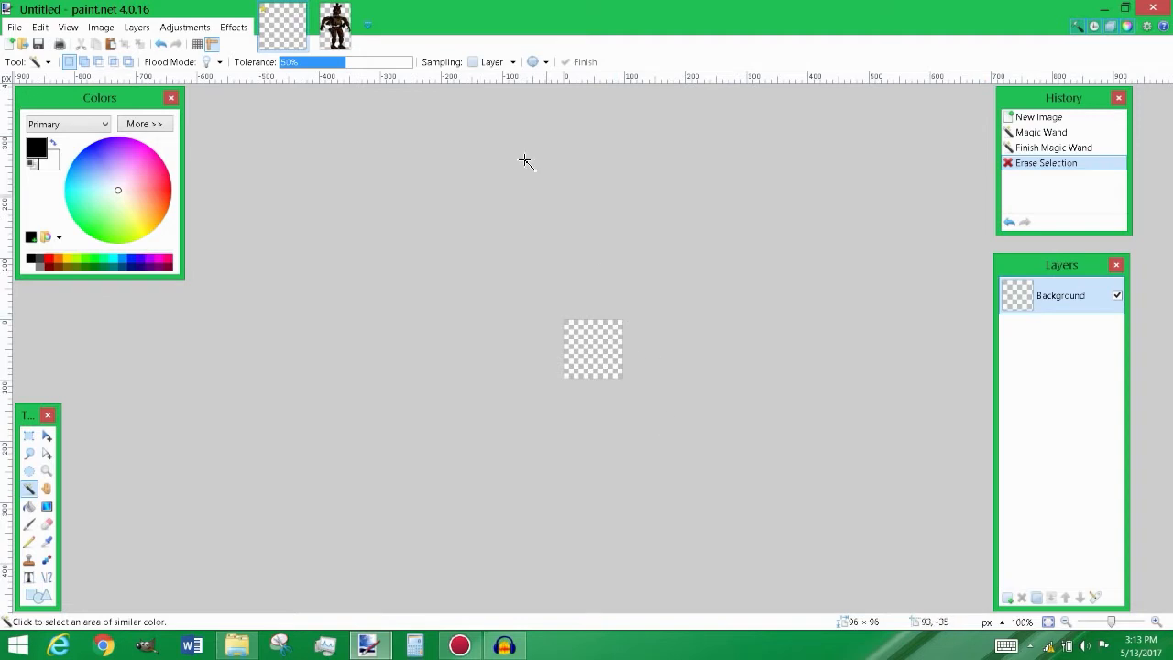
pyautogui.click(330, 29)
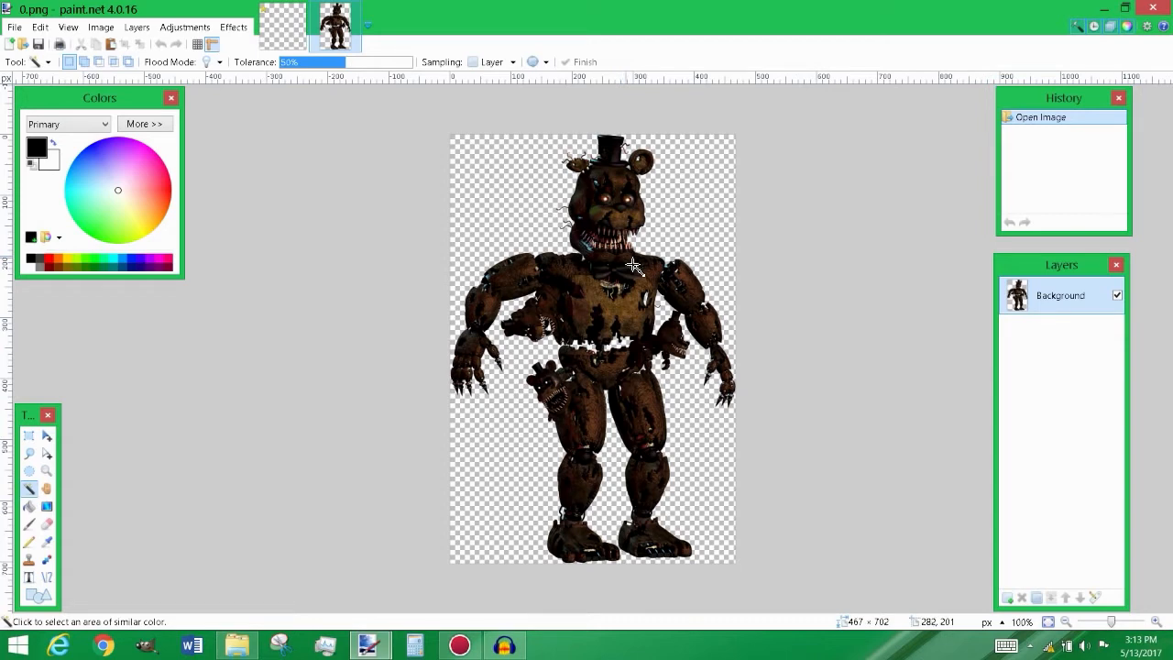
pyautogui.click(28, 438)
pyautogui.moveTo(547, 142); pyautogui.dragTo(671, 273)
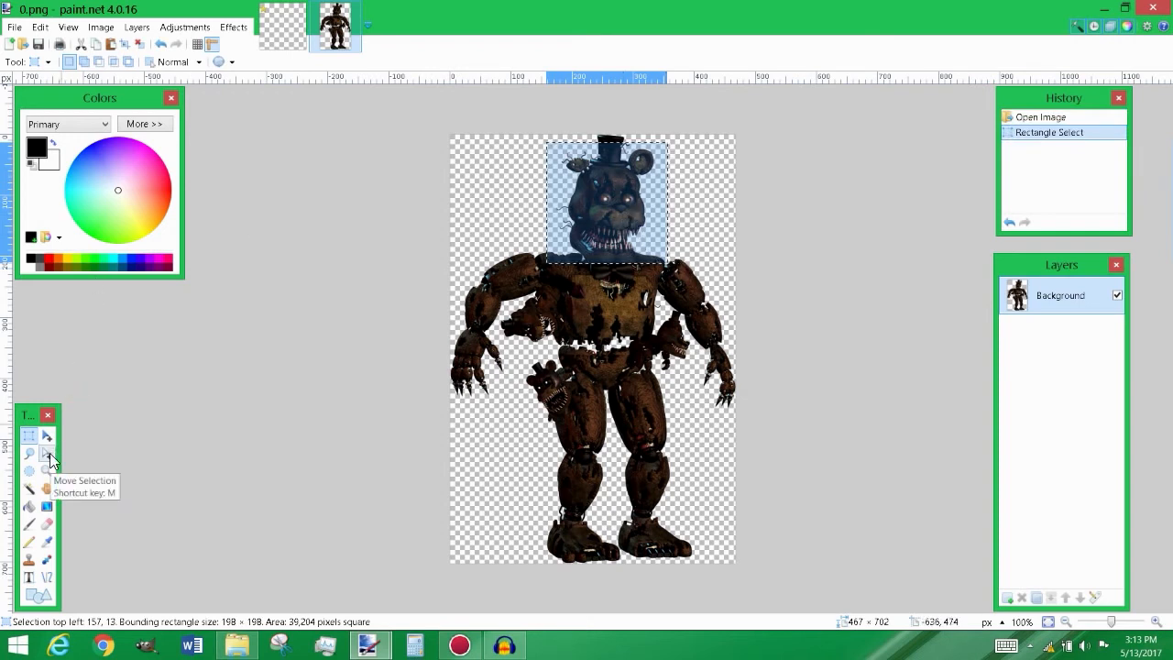
# Step: Reposition the selection outline over the bear's head and shrink it to about 175 × 175 pixels
pyautogui.click(48, 456)
pyautogui.moveTo(614, 241)
pyautogui.mouseDown()
pyautogui.moveTo(654, 269)
pyautogui.moveTo(578, 256)
pyautogui.moveTo(600, 243)
pyautogui.moveTo(602, 223)
pyautogui.mouseUp()
pyautogui.scroll(5, 602, 222)
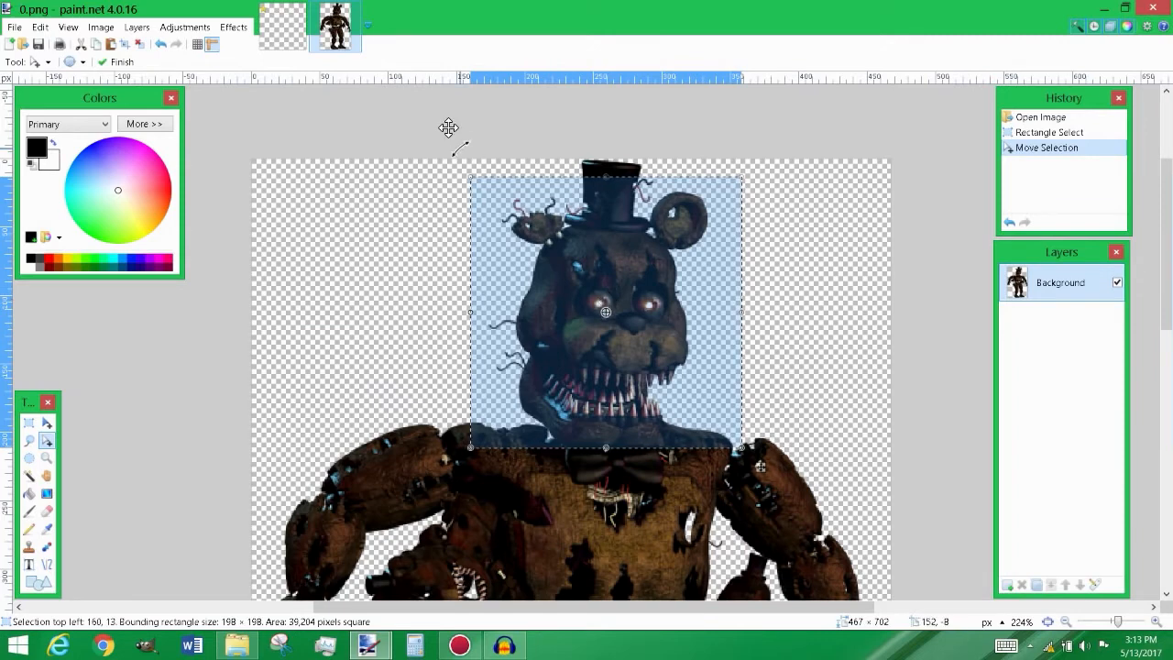
pyautogui.moveTo(471, 177)
pyautogui.mouseDown()
pyautogui.moveTo(492, 203)
pyautogui.moveTo(487, 193)
pyautogui.mouseUp()
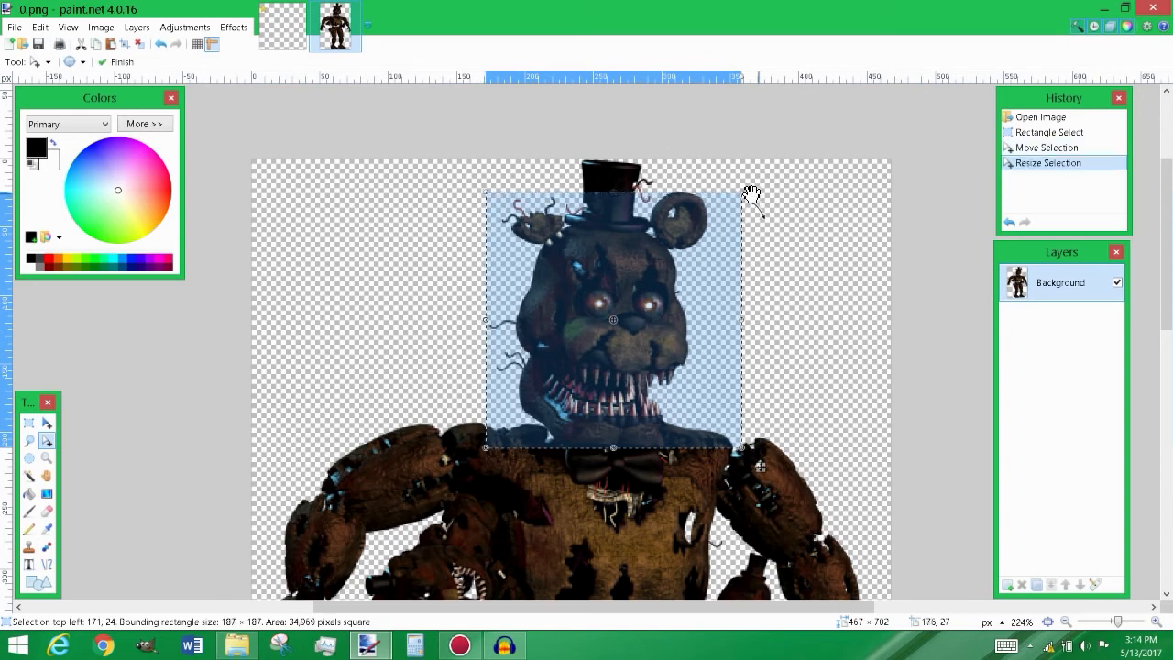
pyautogui.moveTo(744, 191); pyautogui.dragTo(730, 192)
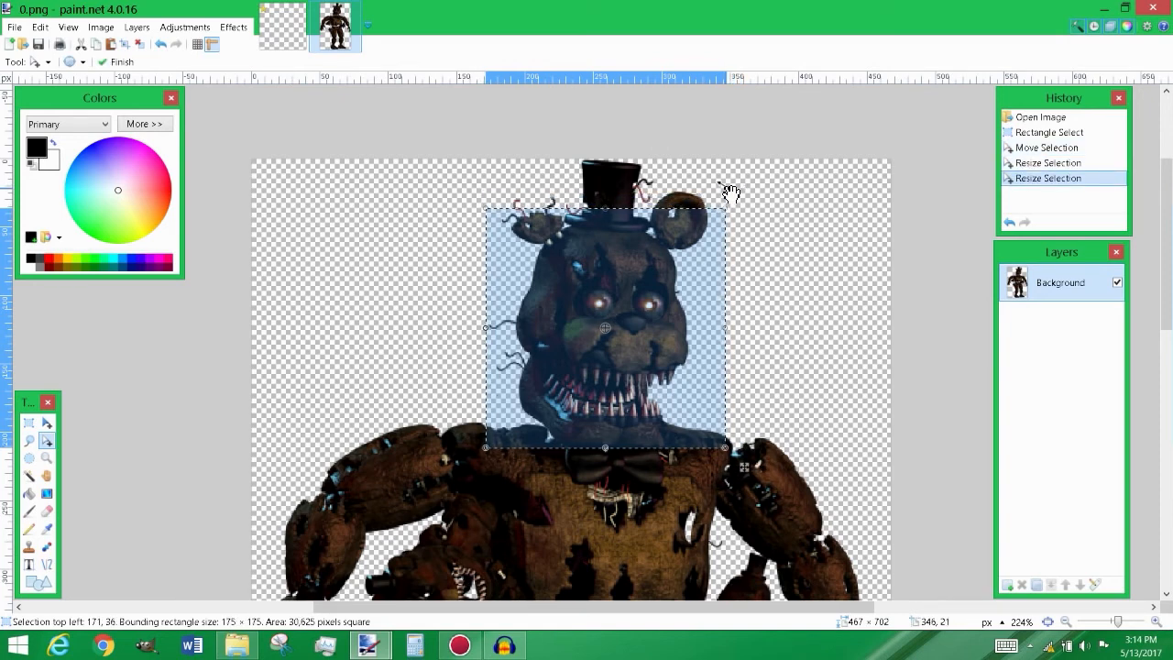
# Step: Nudge the selection outline 4 pixels left and 1 pixel up, and crop the image to it
pyautogui.press('Left')
pyautogui.press('Left')
pyautogui.press('Left')
pyautogui.press('Left')
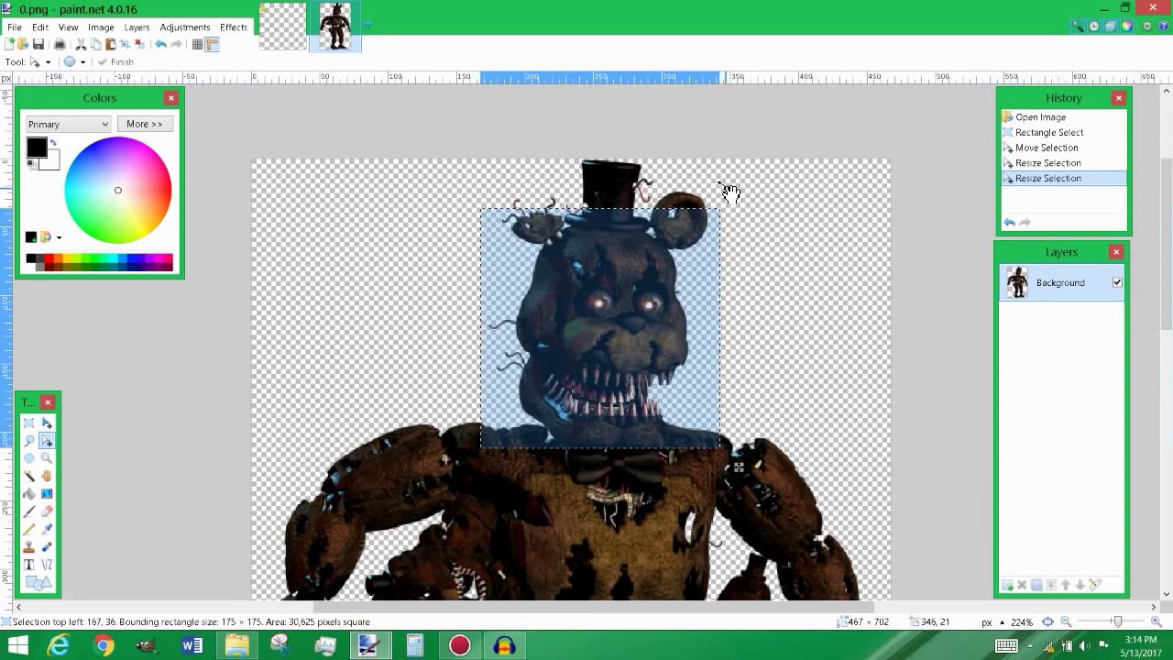
pyautogui.press('Up')
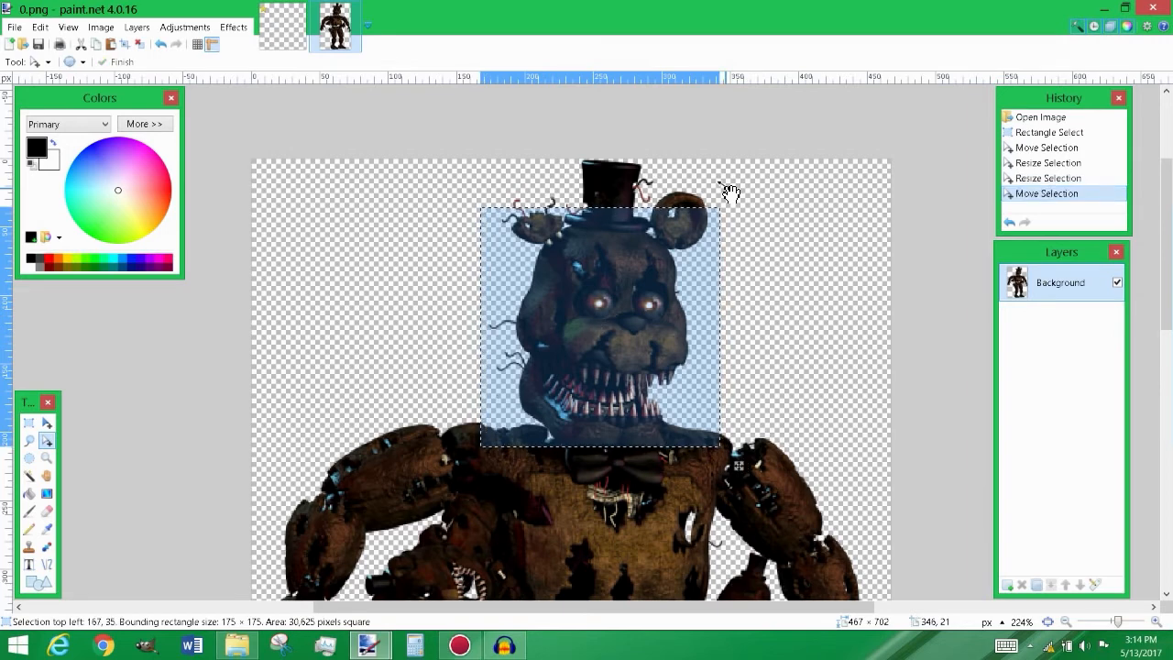
pyautogui.click(730, 193)
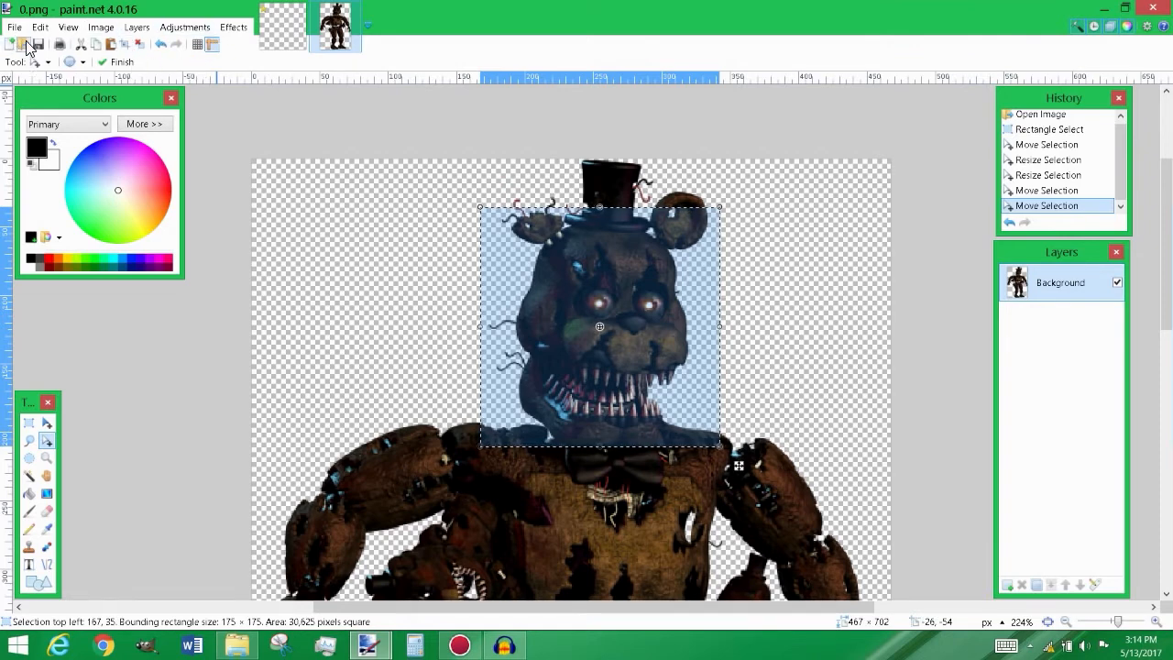
pyautogui.click(126, 50)
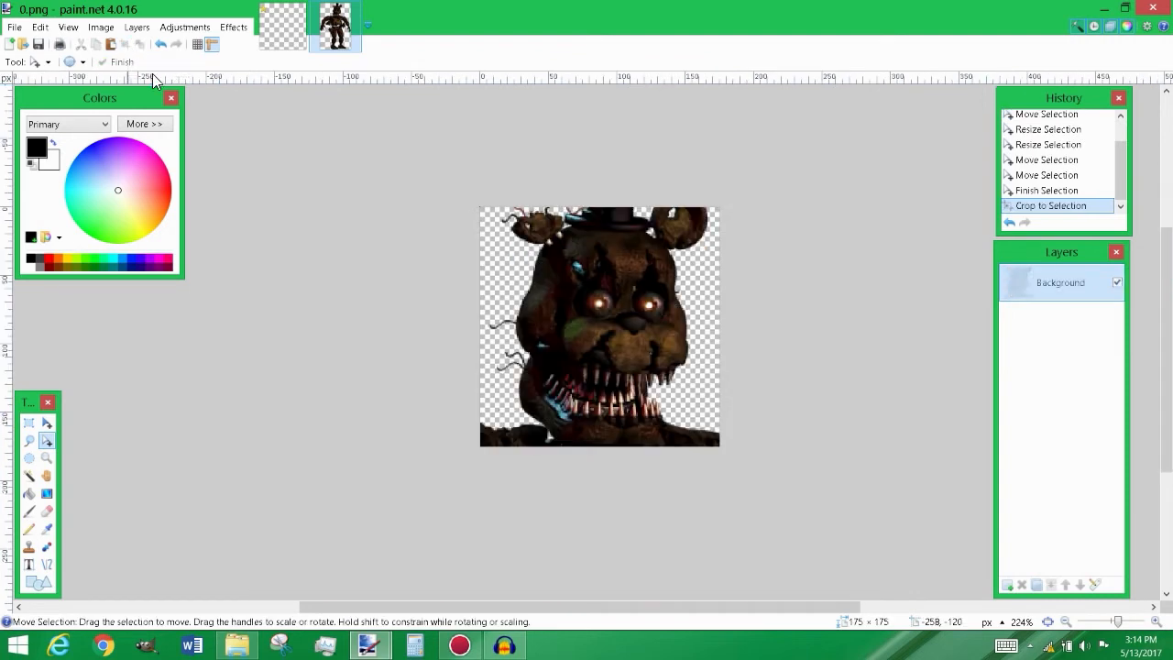
pyautogui.scroll(-2, 638, 357)
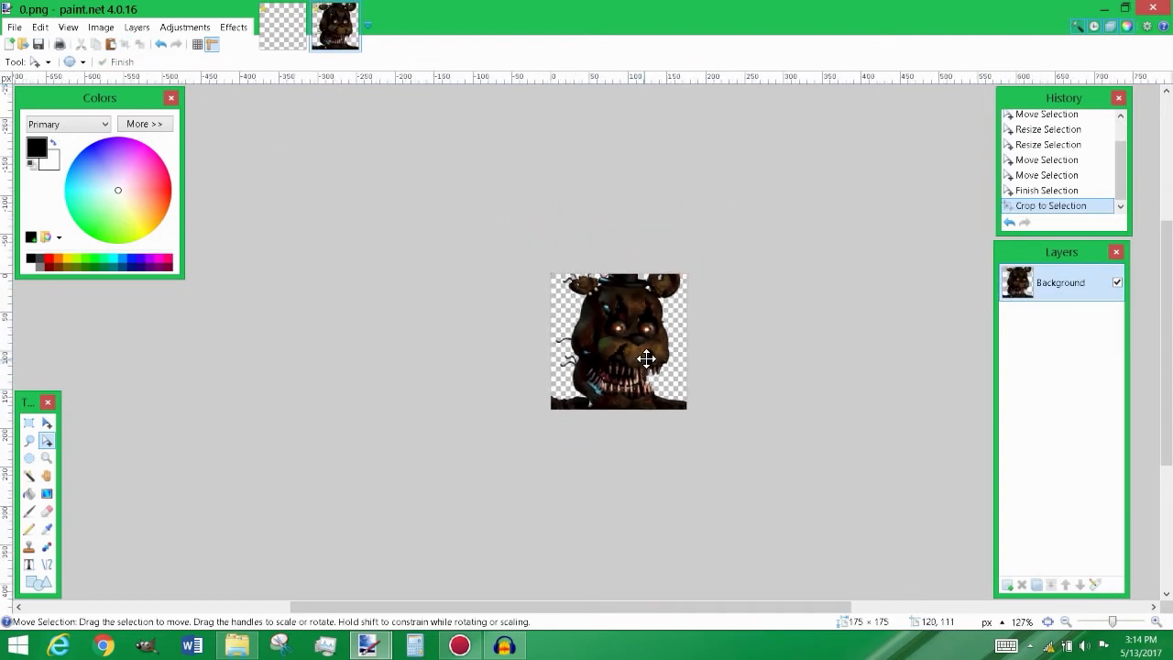
pyautogui.scroll(-2, 675, 341)
pyautogui.scroll(2, 675, 341)
pyautogui.scroll(-1, 676, 343)
pyautogui.moveTo(461, 607); pyautogui.dragTo(513, 615)
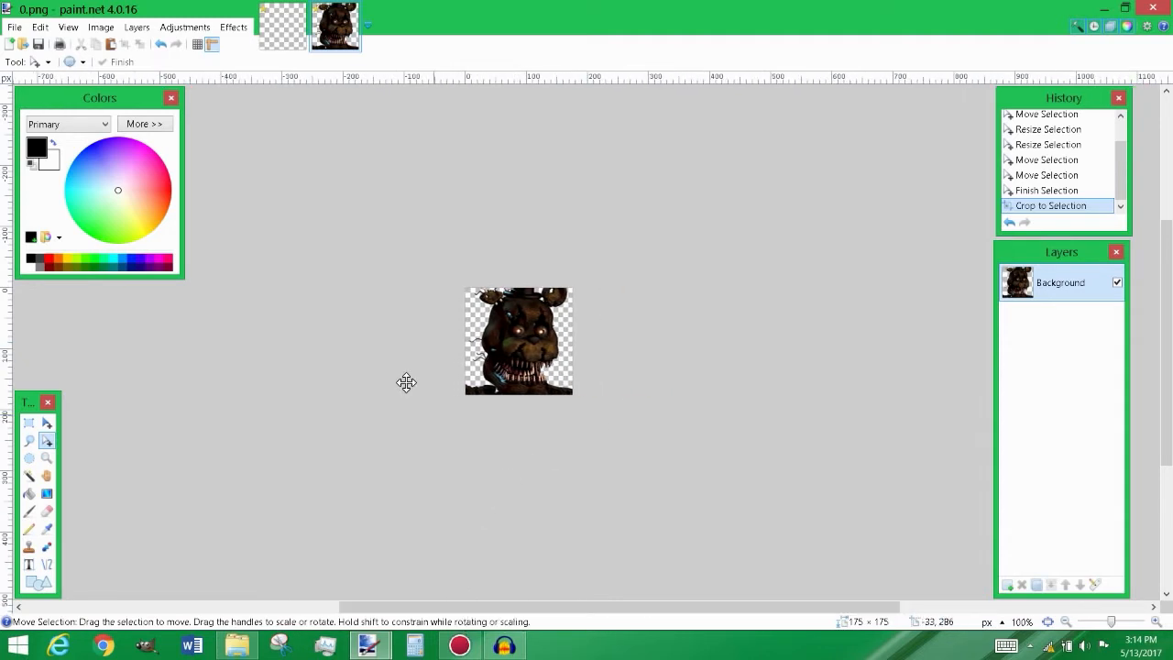
pyautogui.click(280, 44)
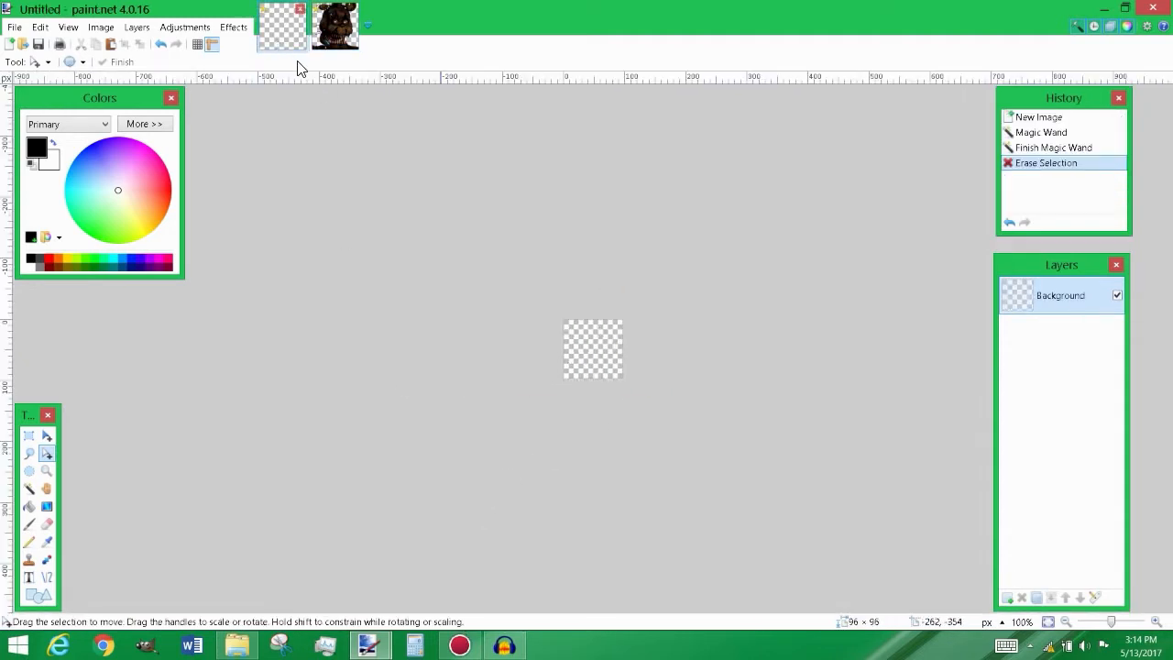
pyautogui.click(339, 27)
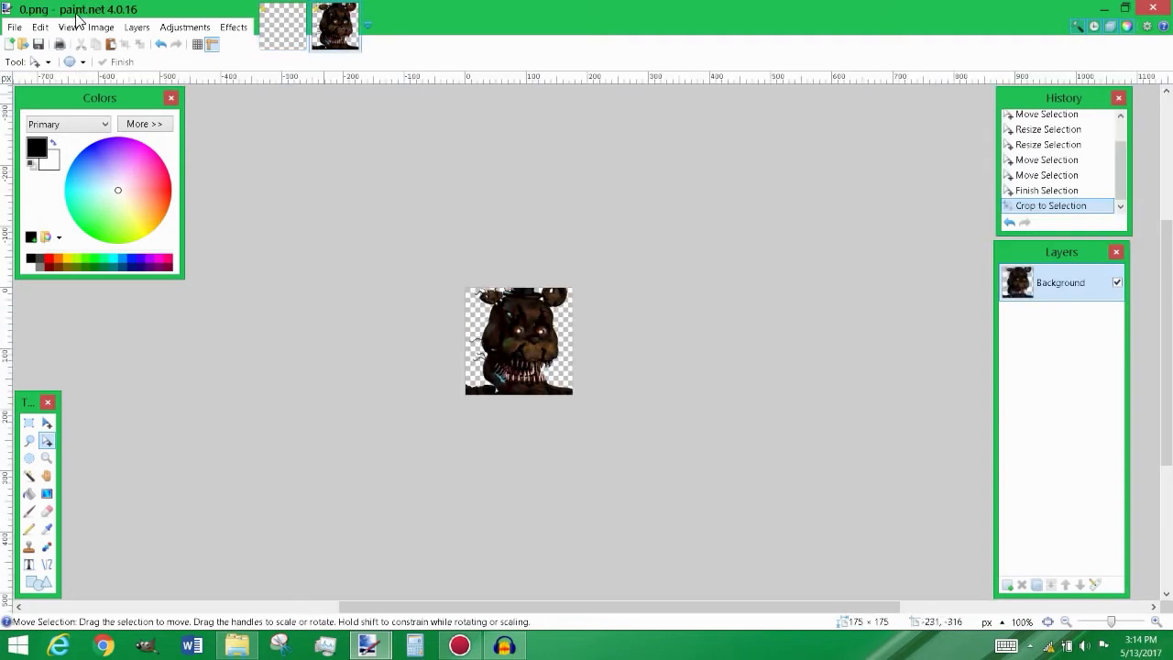
# Step: Resize the cropped head image to 96 pixels wide, keeping its aspect ratio and Best Quality resampling
pyautogui.click(100, 27)
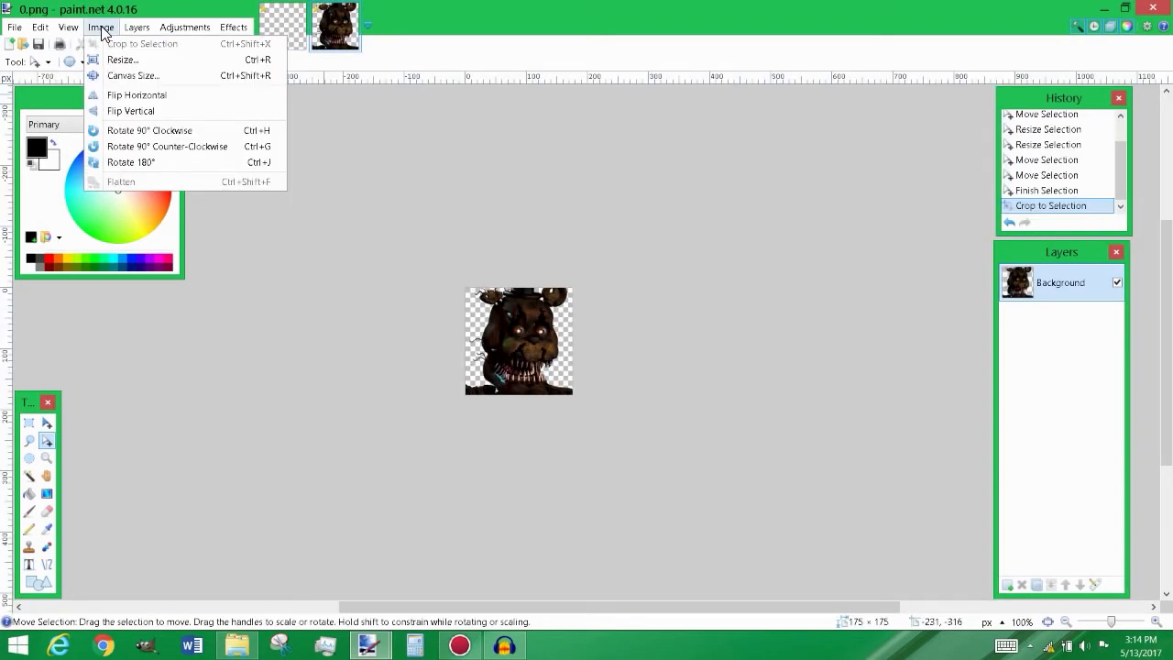
pyautogui.click(123, 59)
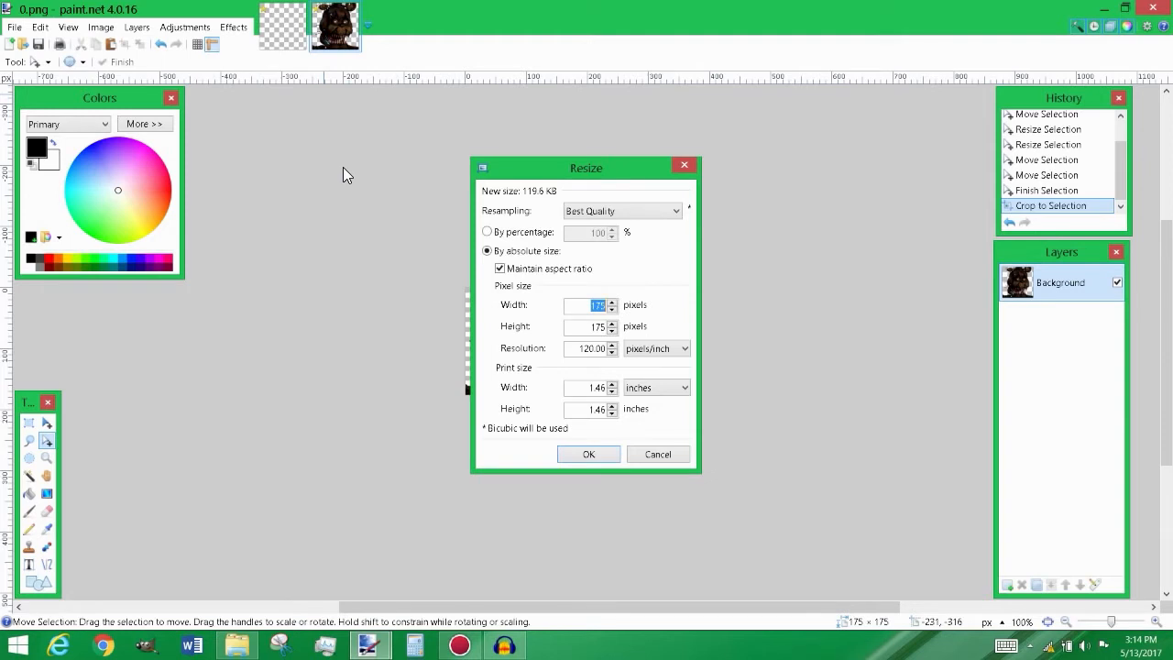
pyautogui.moveTo(595, 159); pyautogui.dragTo(571, 144)
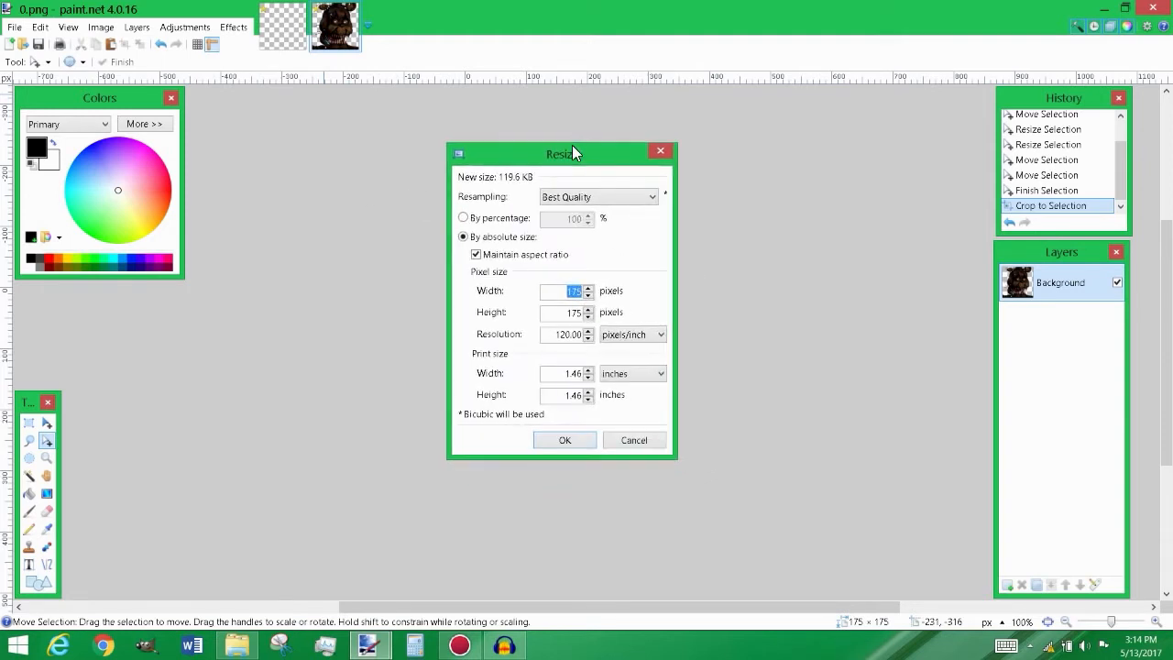
pyautogui.click(561, 198)
pyautogui.click(561, 198)
pyautogui.click(561, 198)
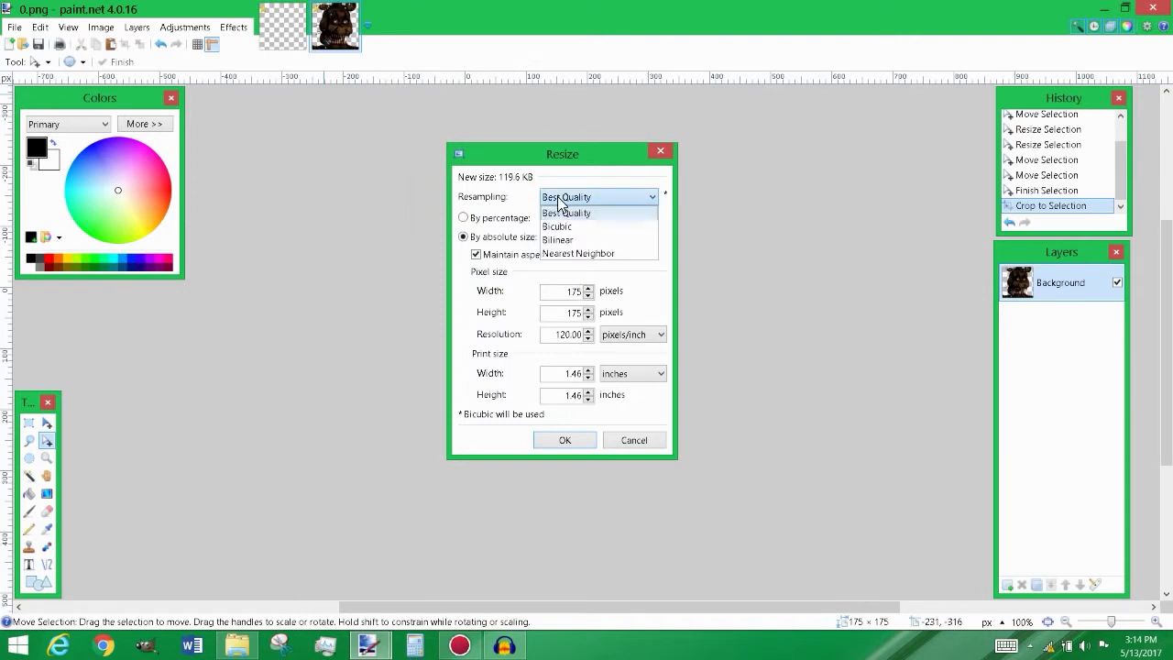
pyautogui.click(557, 196)
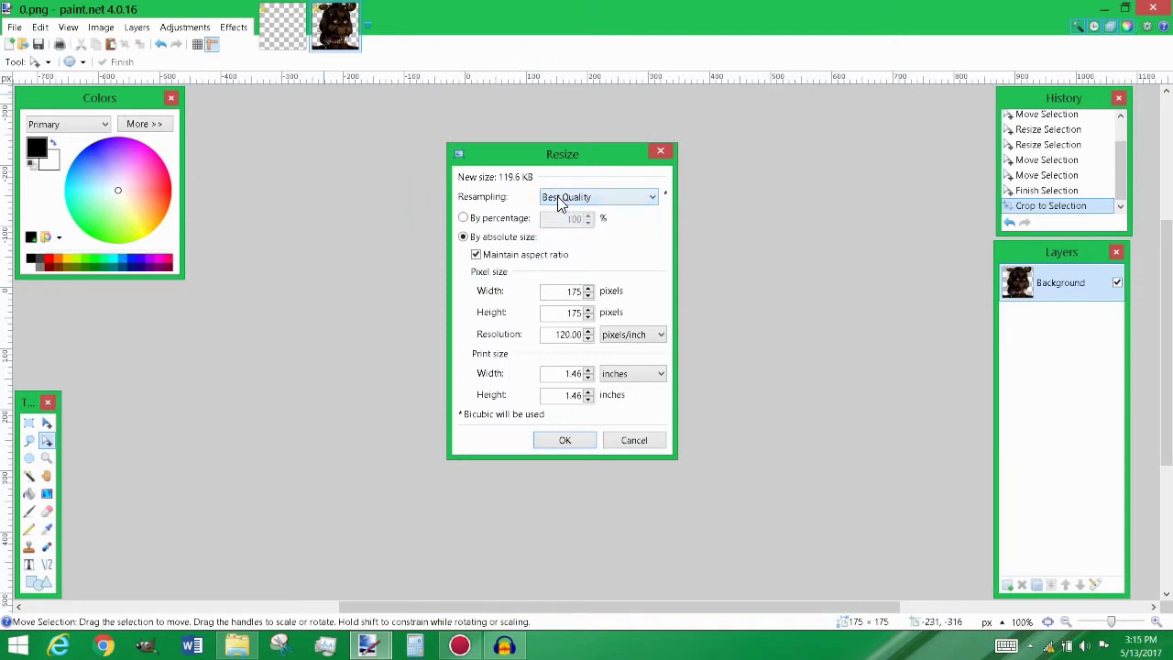
pyautogui.moveTo(541, 158); pyautogui.dragTo(421, 161)
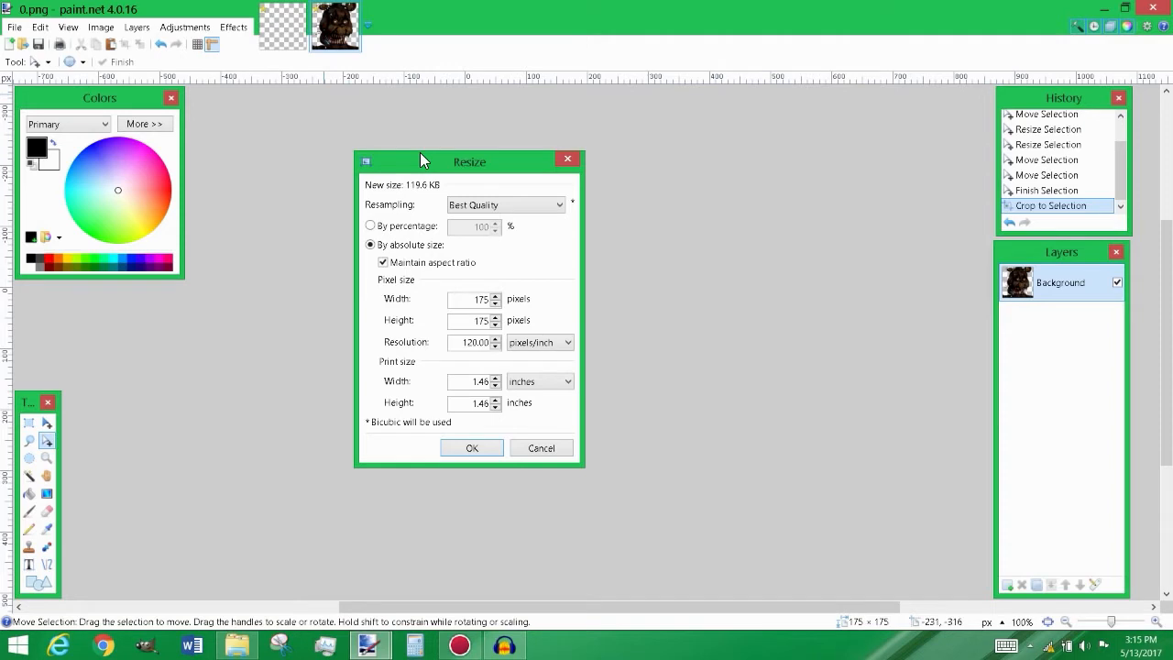
pyautogui.moveTo(473, 300); pyautogui.dragTo(518, 303)
pyautogui.write('96')
pyautogui.click(473, 448)
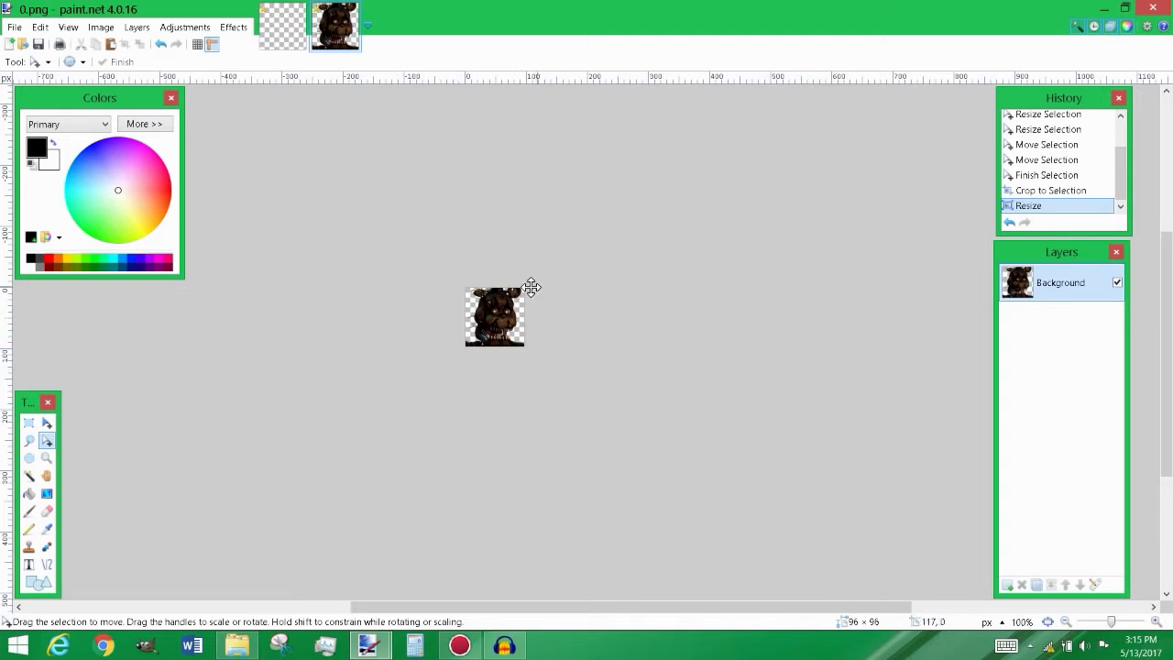
pyautogui.scroll(4, 431, 337)
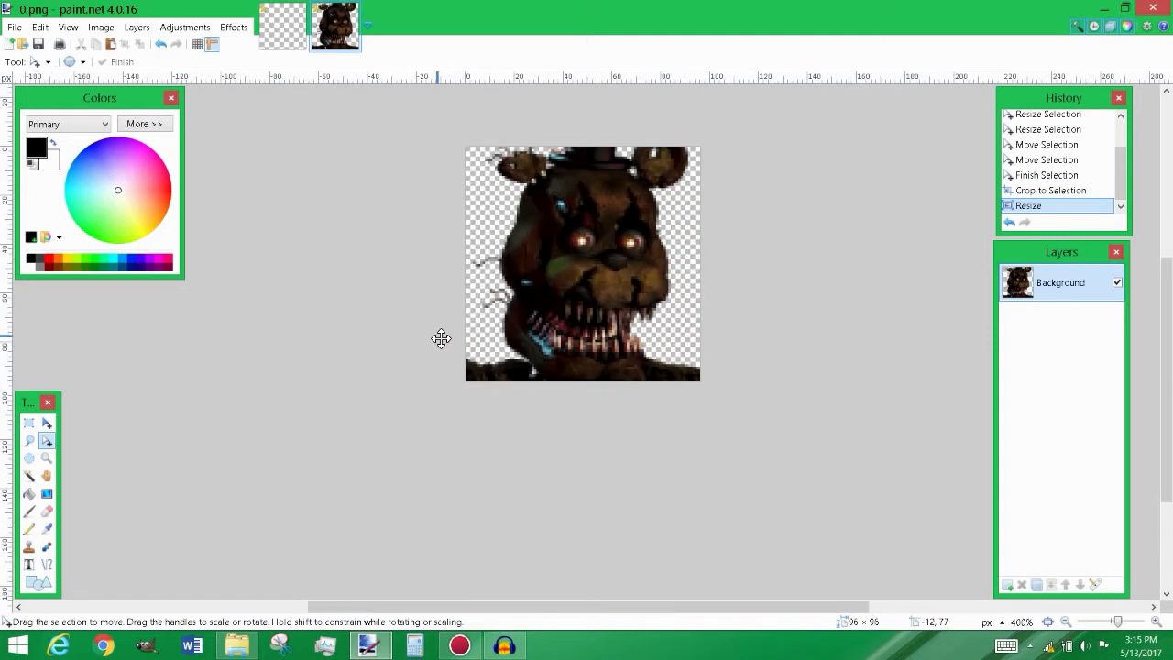
pyautogui.scroll(-2, 503, 301)
pyautogui.scroll(-3, 503, 301)
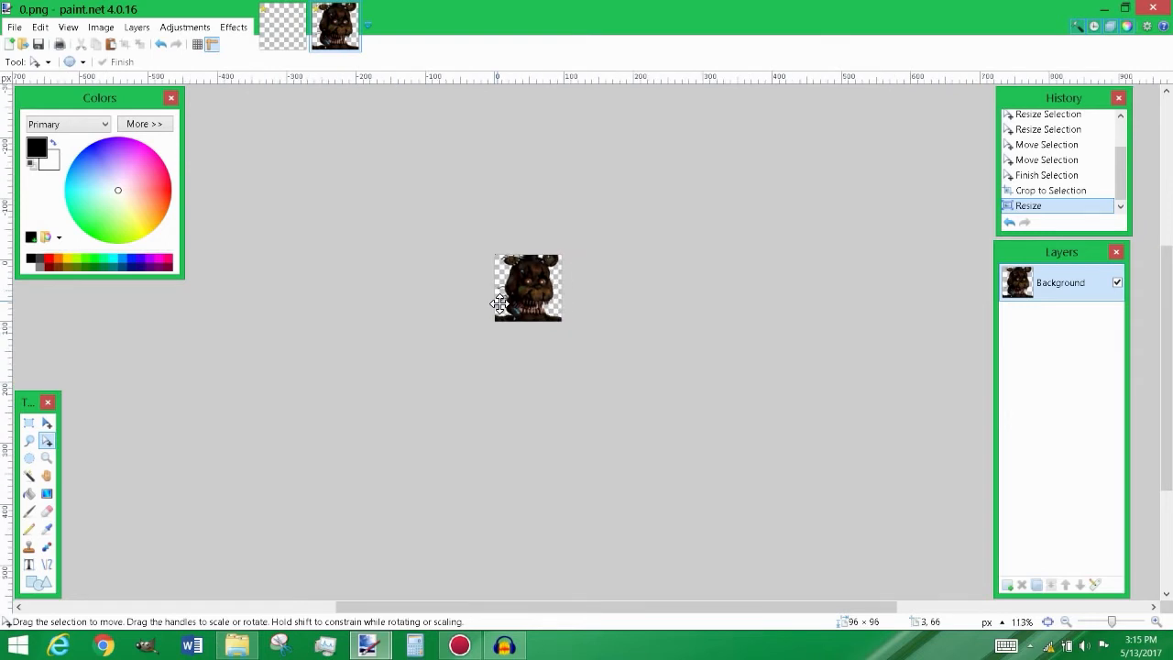
pyautogui.scroll(2, 477, 304)
pyautogui.scroll(-1, 477, 303)
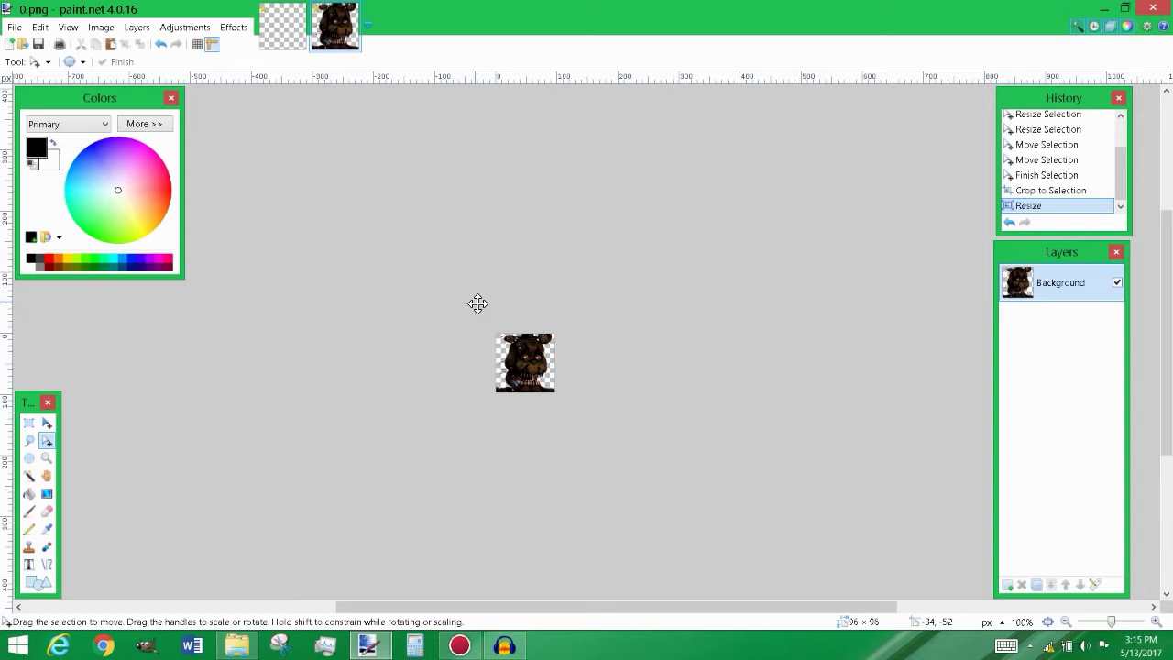
# Step: Add a new layer beneath the Background layer and fill it with solid black using the Paint Bucket
pyautogui.click(1007, 585)
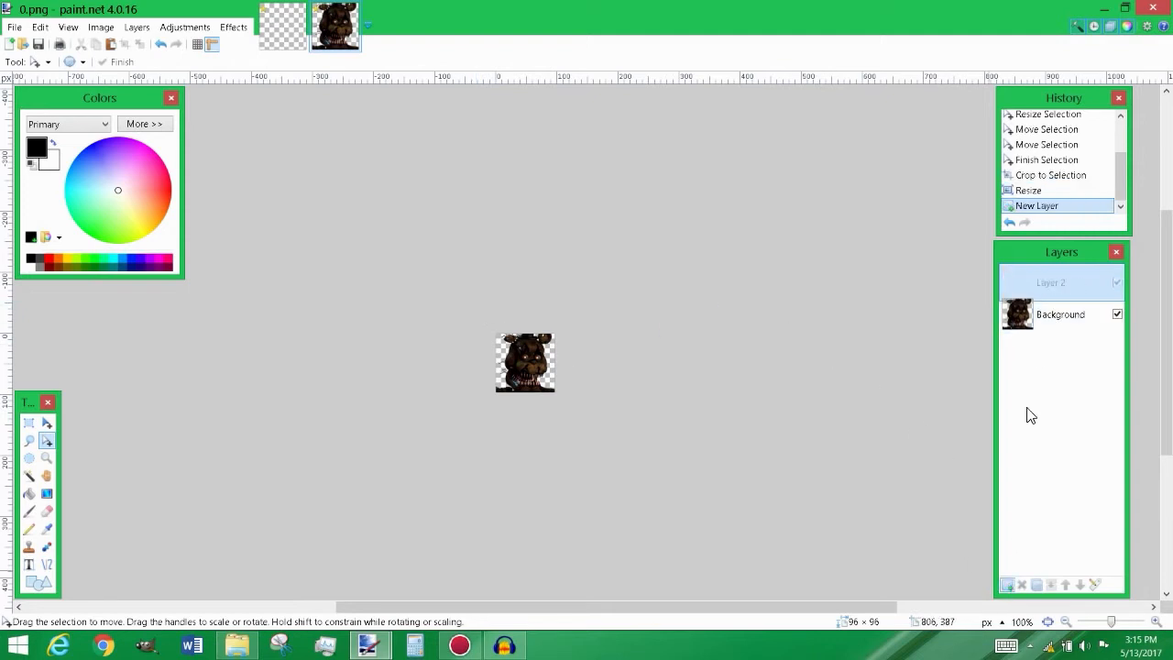
pyautogui.moveTo(1032, 275); pyautogui.dragTo(1041, 328)
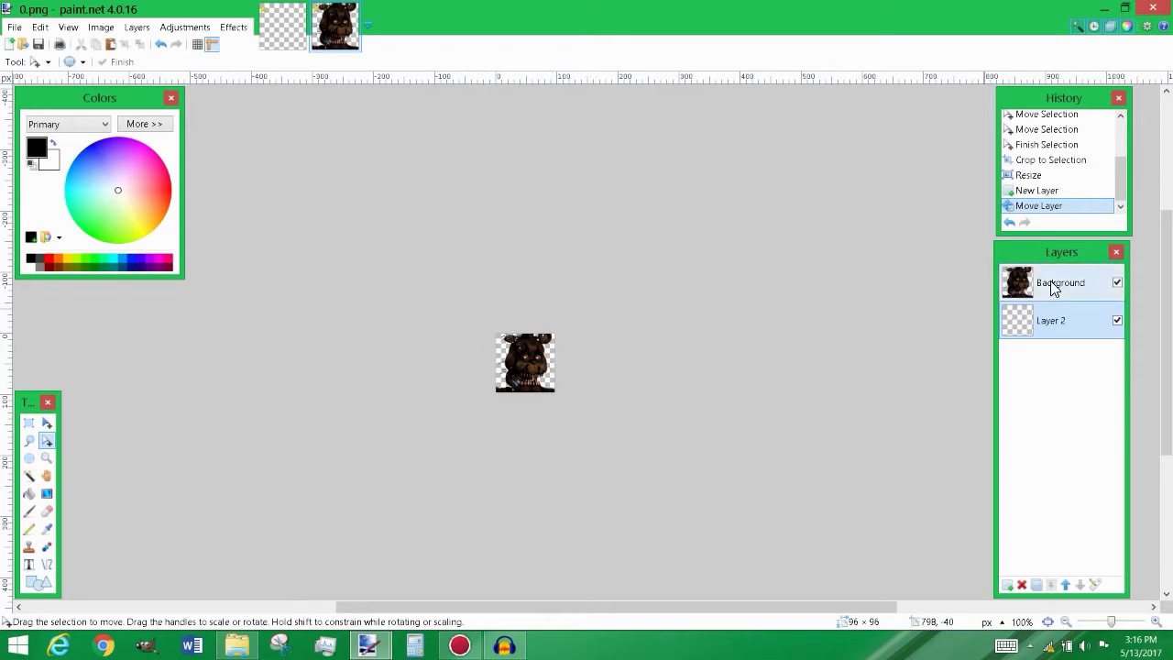
pyautogui.click(29, 493)
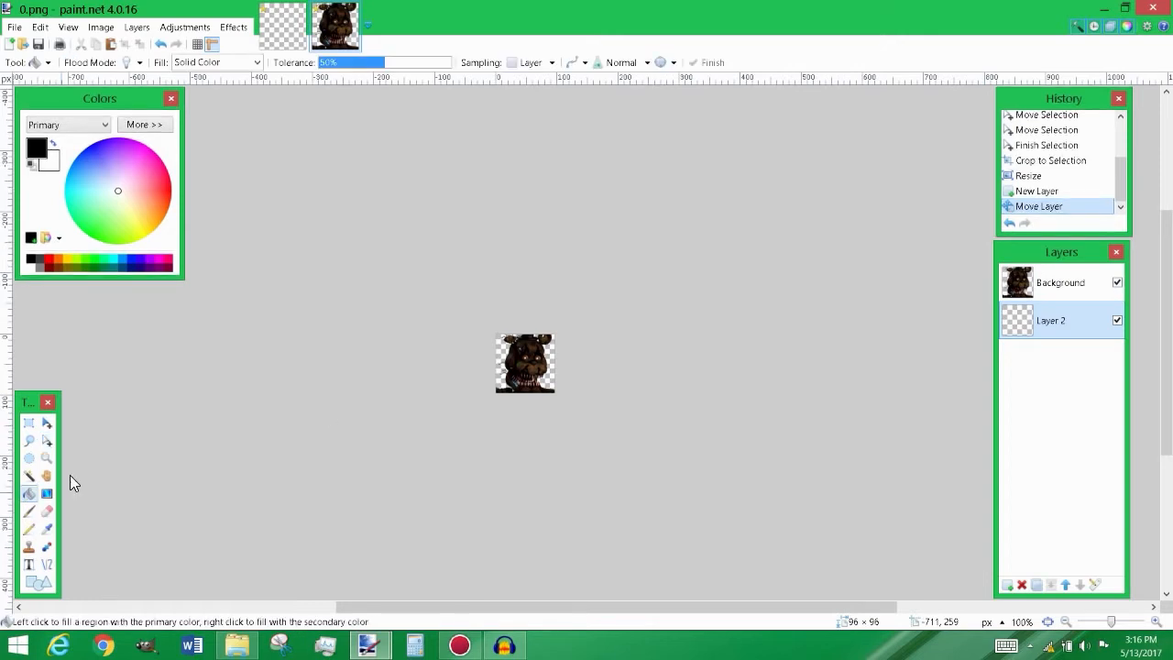
pyautogui.click(508, 360)
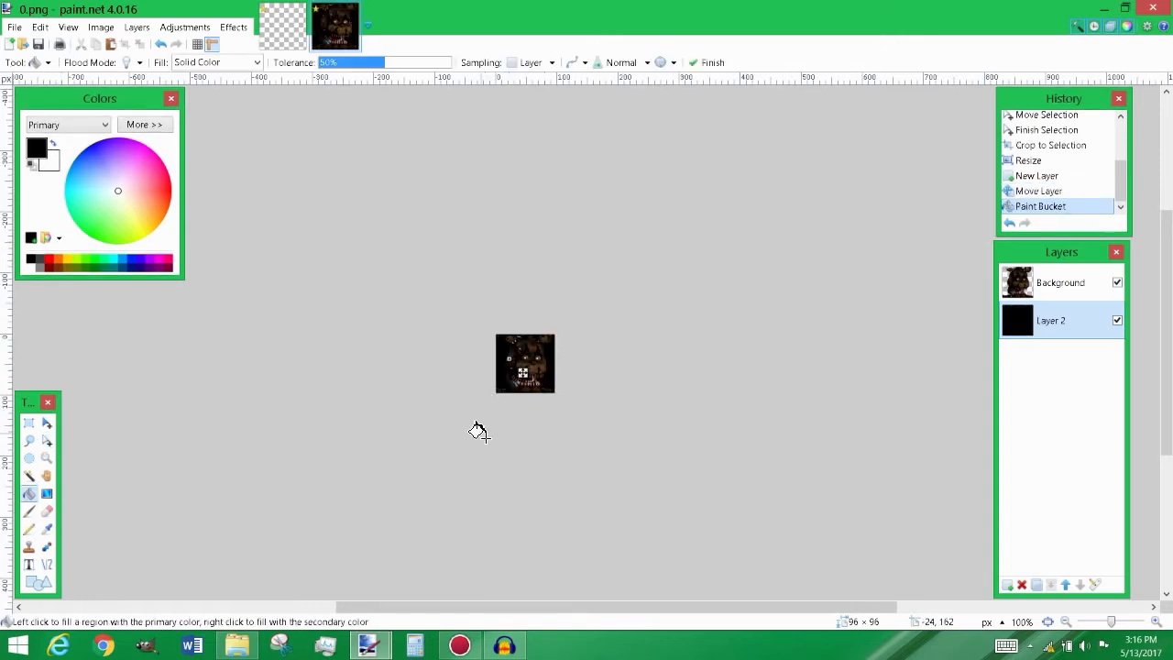
# Step: Finish the black fill on the bottom layer and examine the icon up close
pyautogui.click(481, 432)
pyautogui.scroll(3, 508, 410)
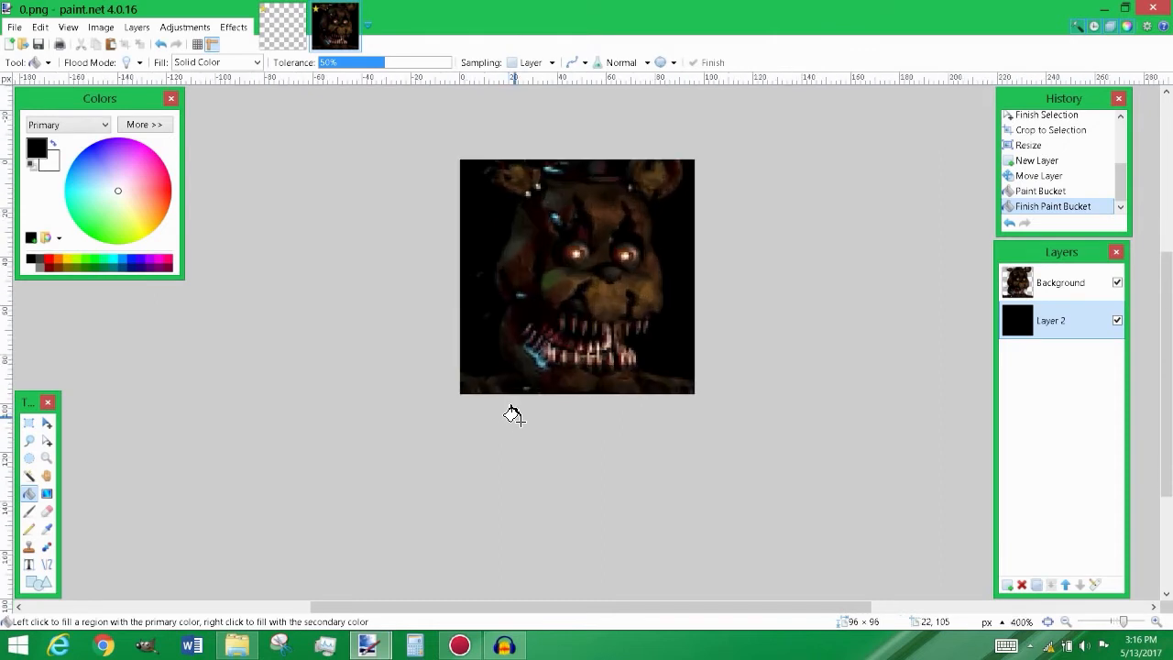
pyautogui.scroll(-5, 608, 284)
pyautogui.scroll(1, 643, 330)
pyautogui.scroll(1, 644, 331)
pyautogui.scroll(-1, 645, 334)
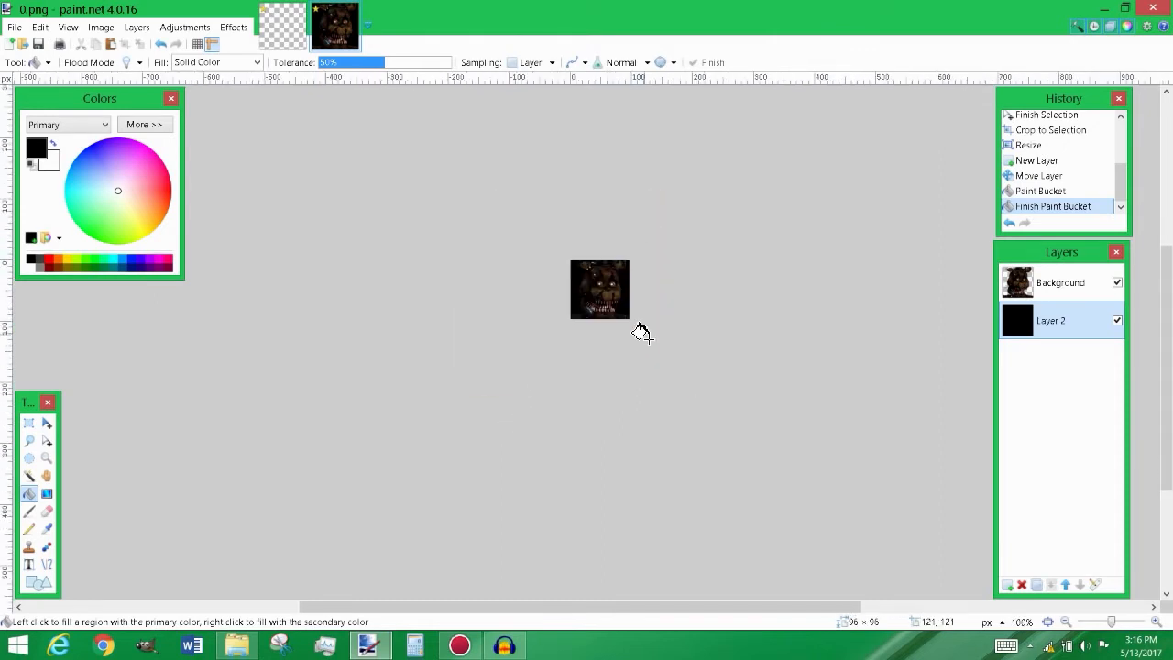
pyautogui.scroll(1, 639, 331)
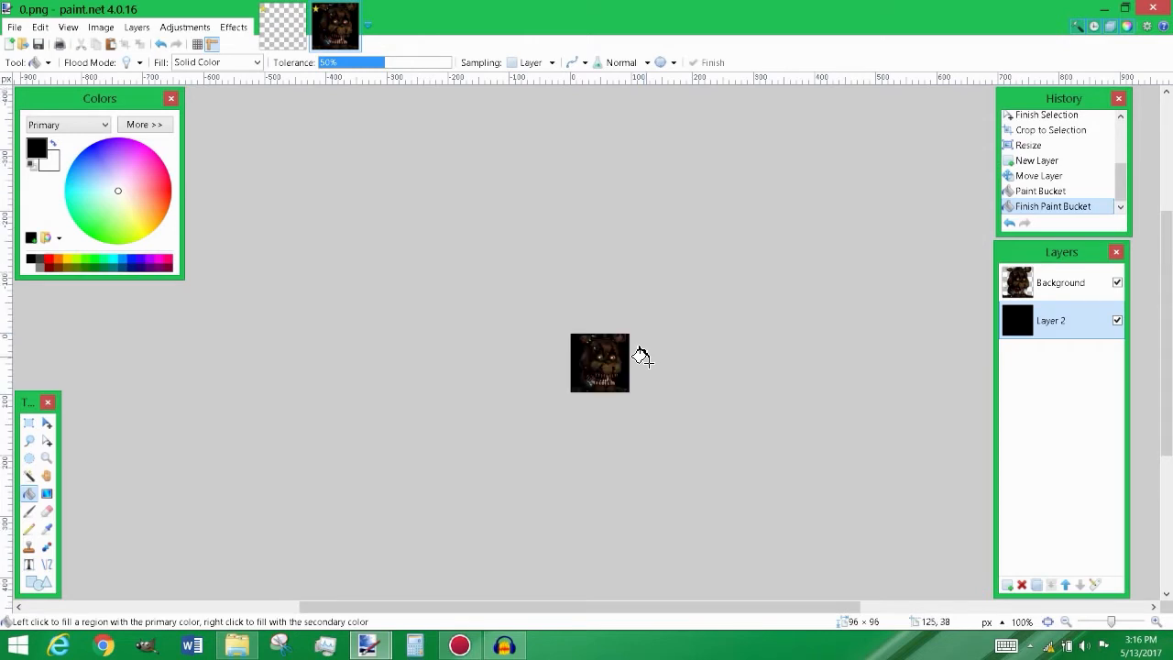
pyautogui.click(282, 27)
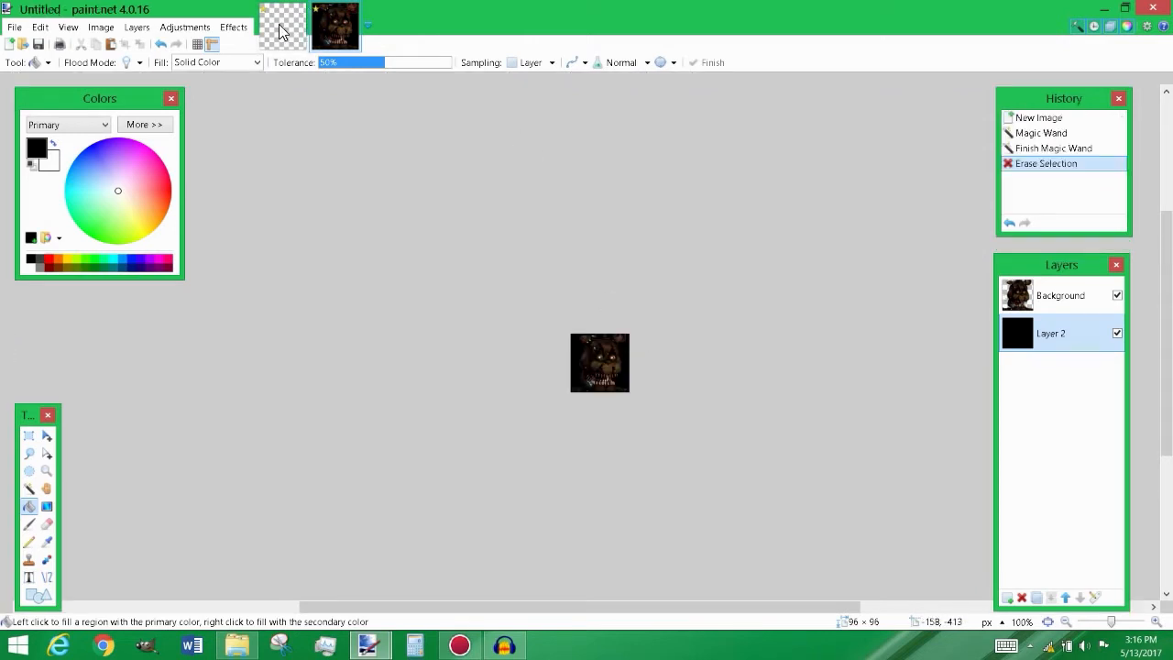
pyautogui.click(335, 27)
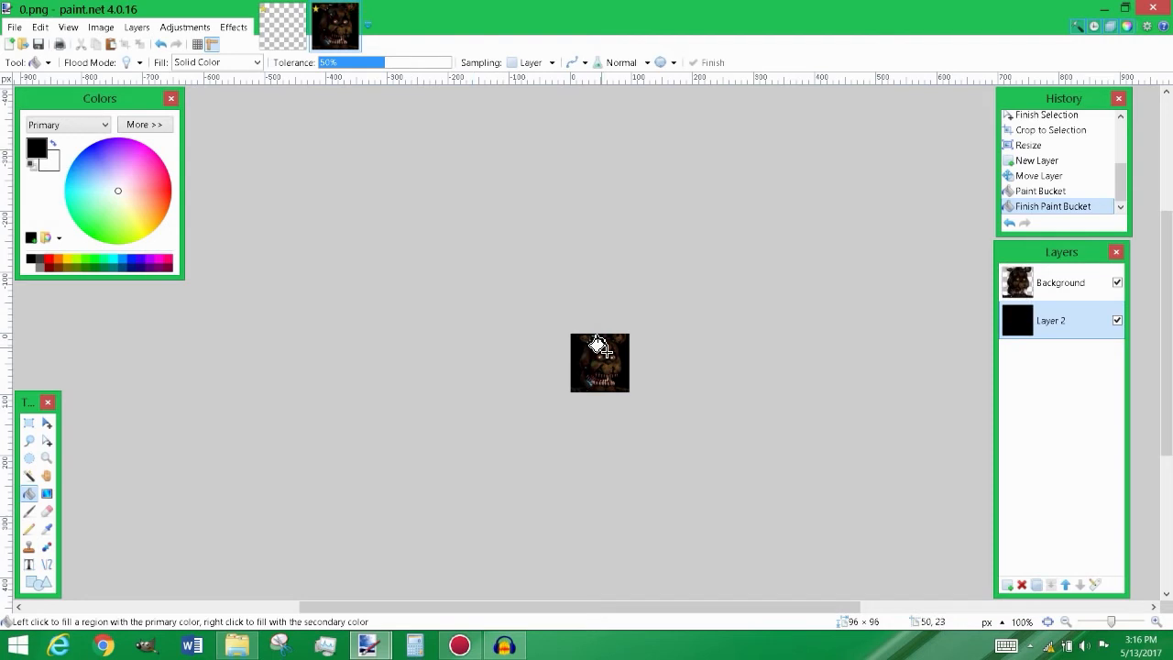
pyautogui.press('s')
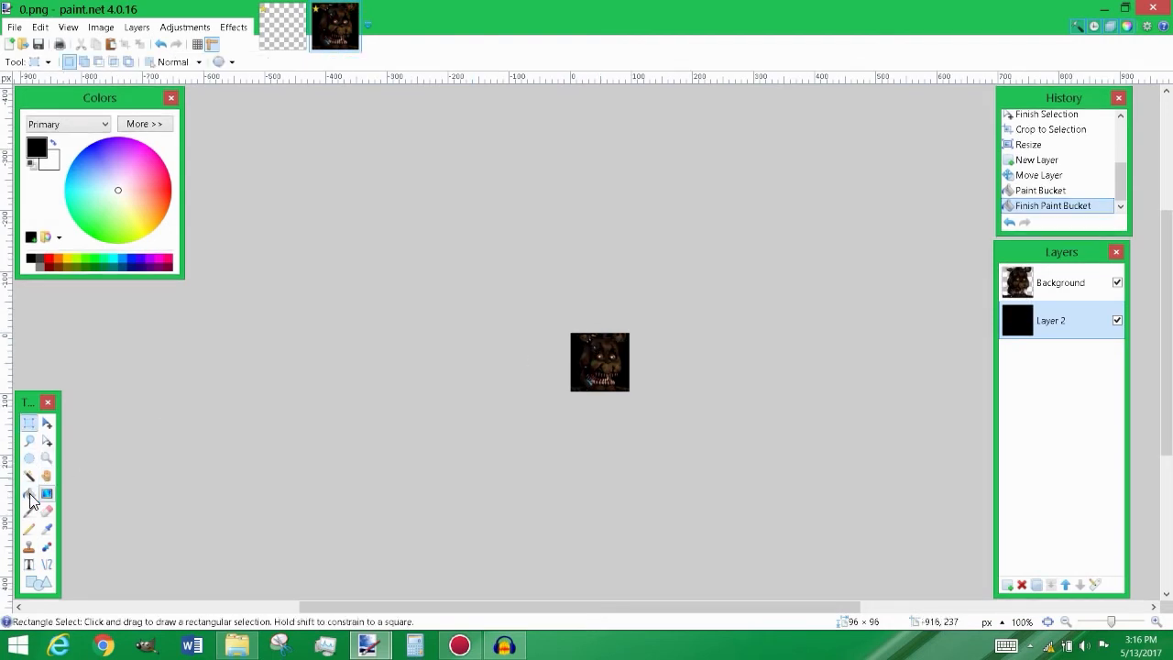
pyautogui.click(47, 422)
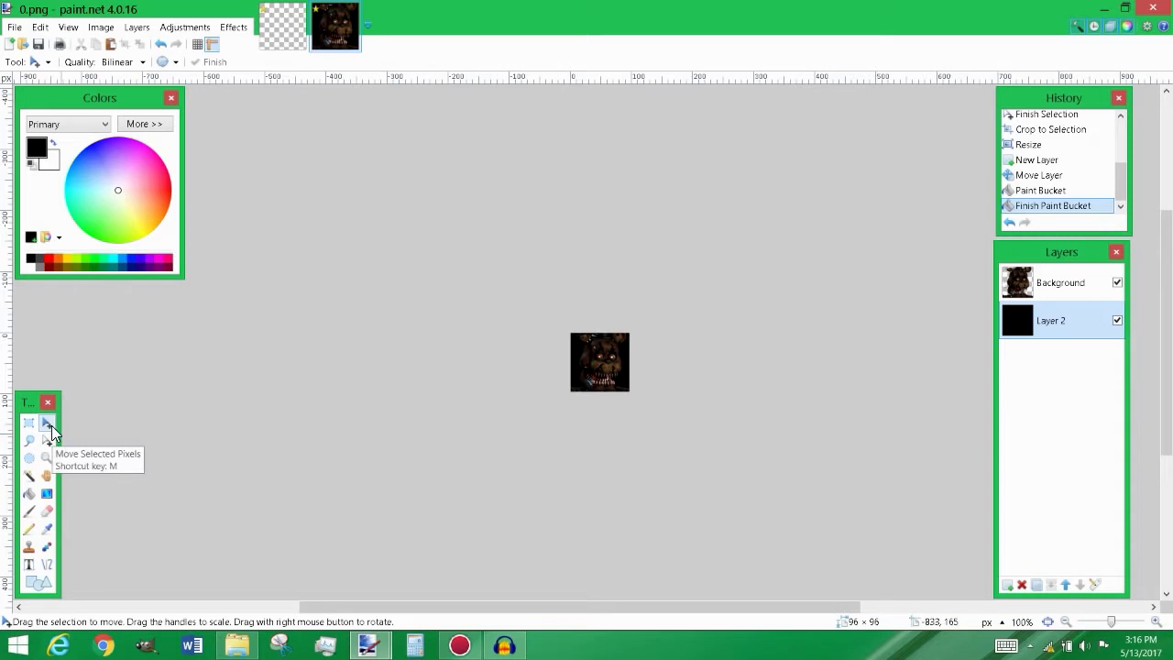
pyautogui.hotkey('ctrl', 'a')
pyautogui.click(603, 363)
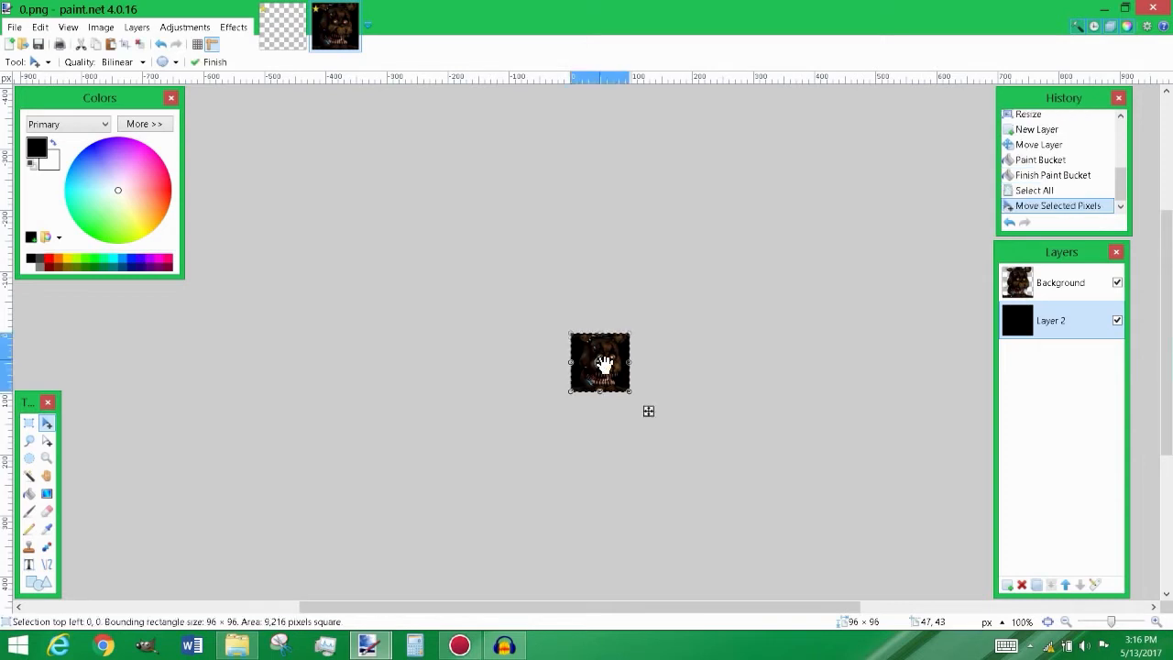
pyautogui.hotkey('ctrl', 'z')
pyautogui.hotkey('ctrl', 'z')
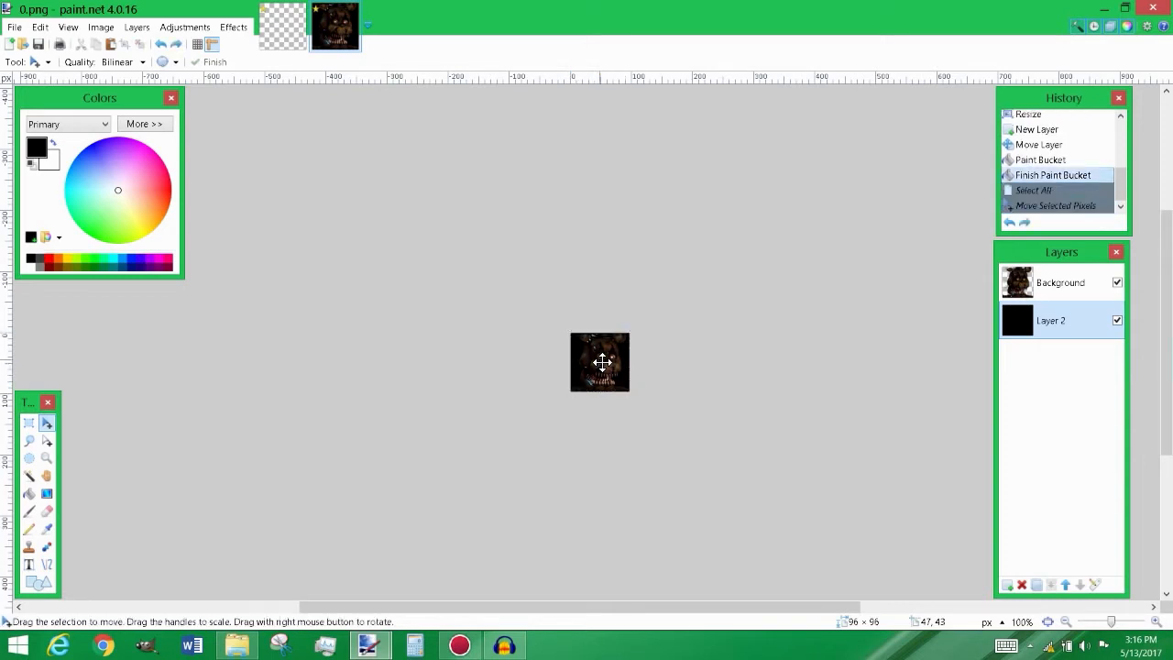
# Step: Copy the entire Background layer of 0.png, paste it into the empty Untitled image and deselect it
pyautogui.hotkey('ctrl', 'a')
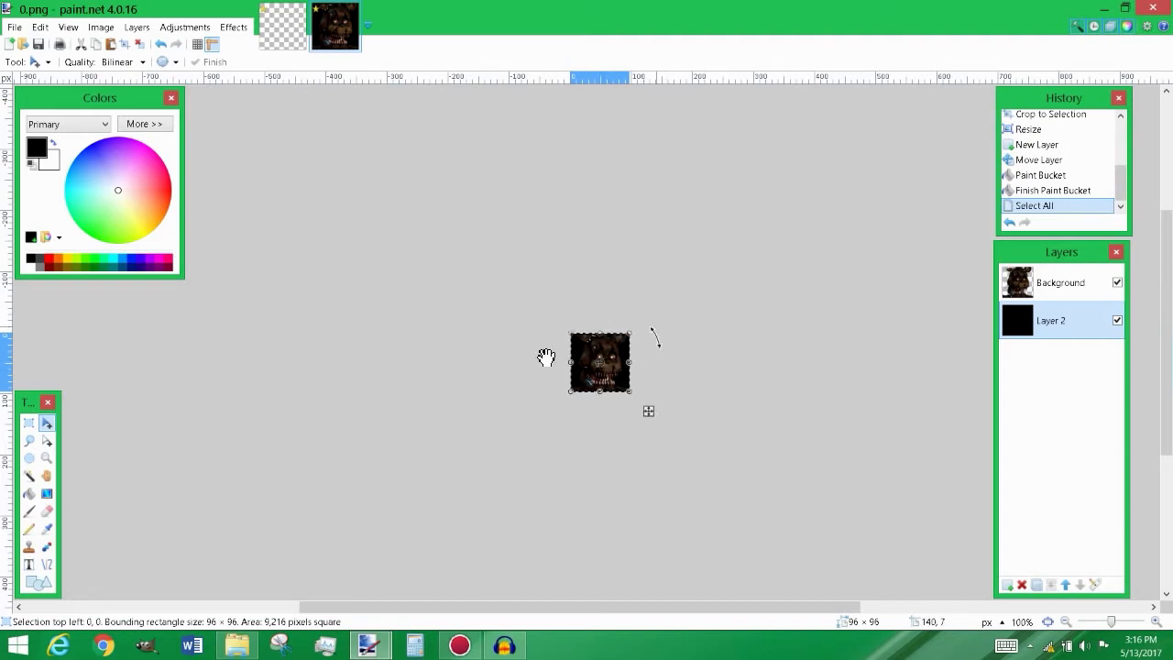
pyautogui.click(1072, 291)
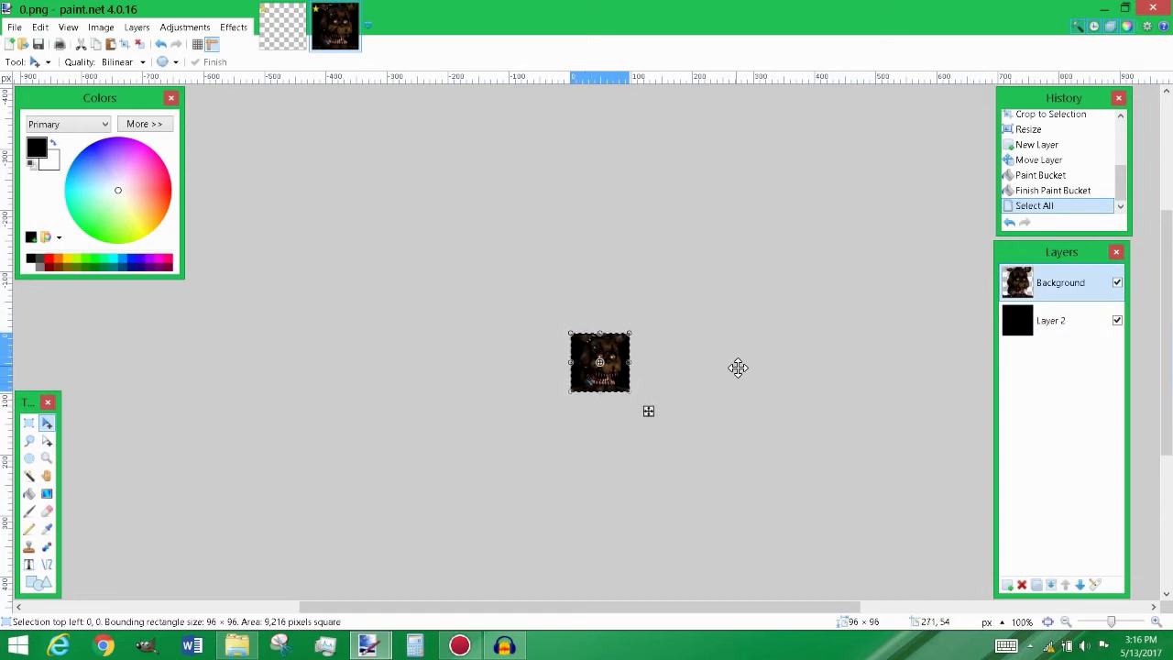
pyautogui.click(281, 27)
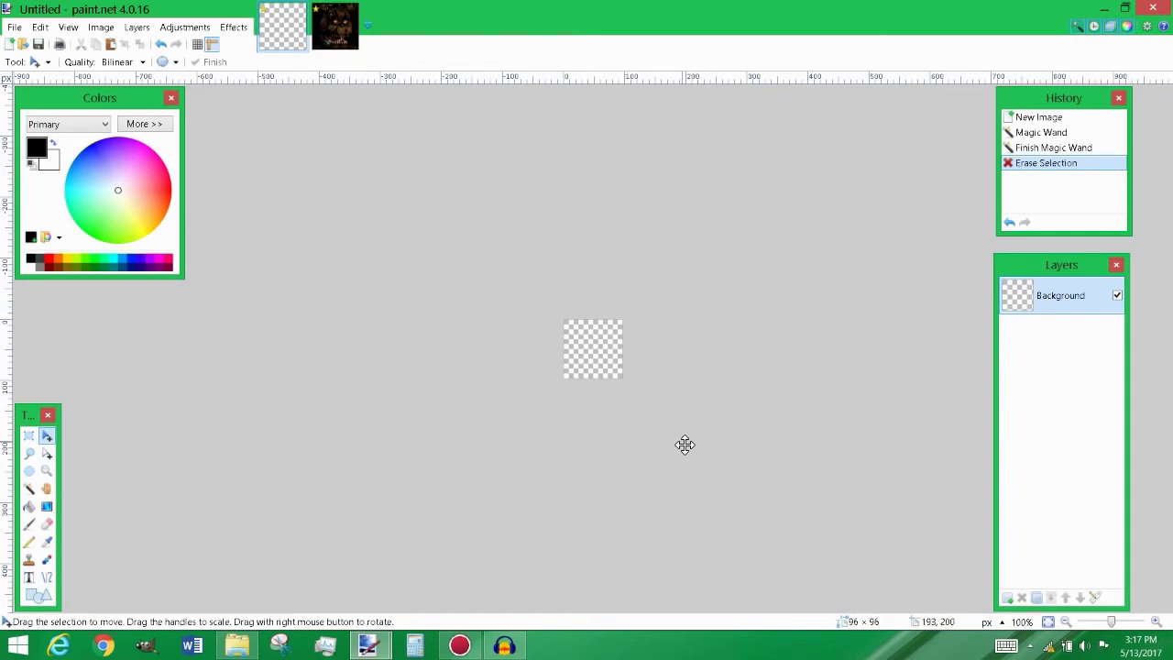
pyautogui.hotkey('ctrl', 'v')
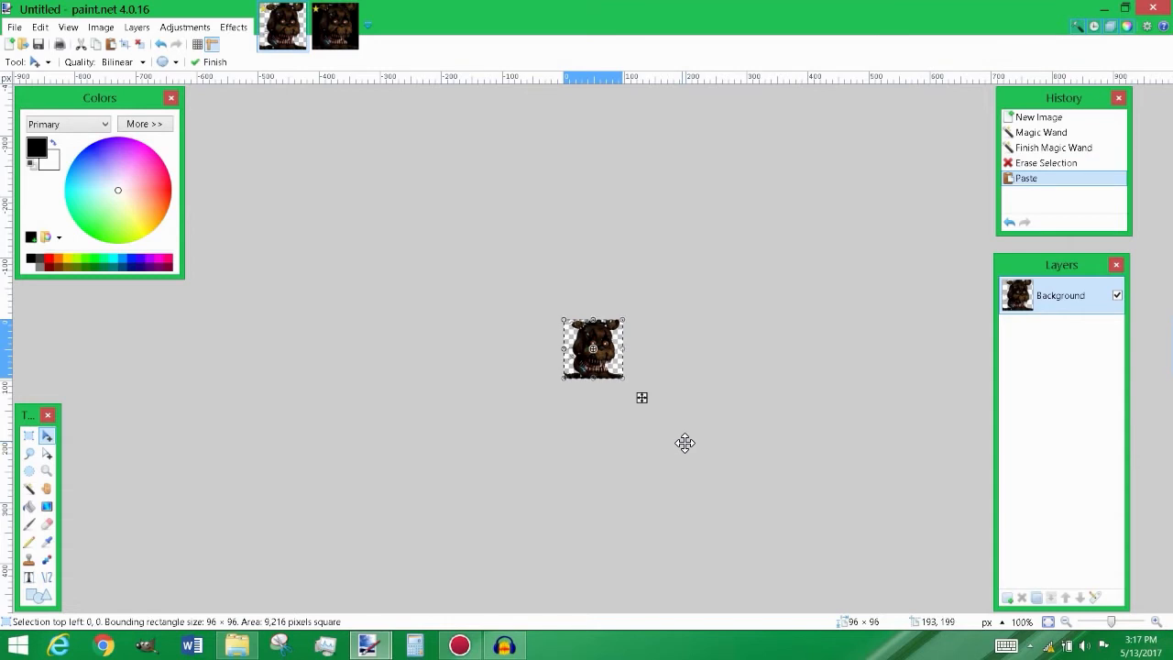
pyautogui.hotkey('ctrl', 'd')
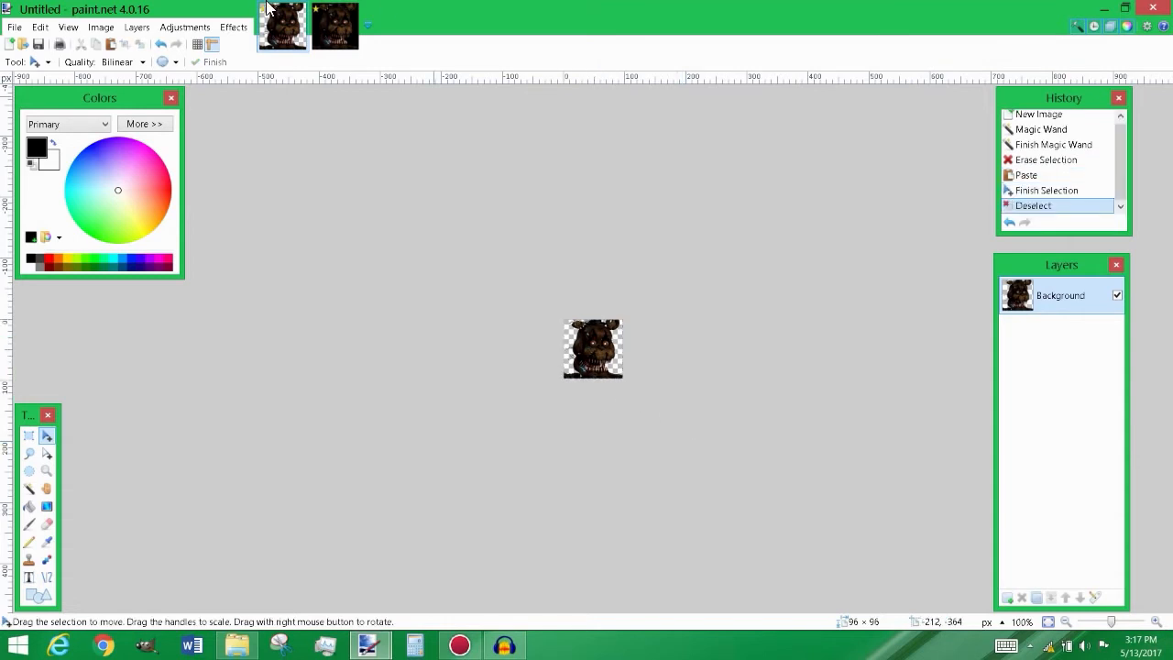
# Step: Return to the 0.png image and clear its selection
pyautogui.click(334, 25)
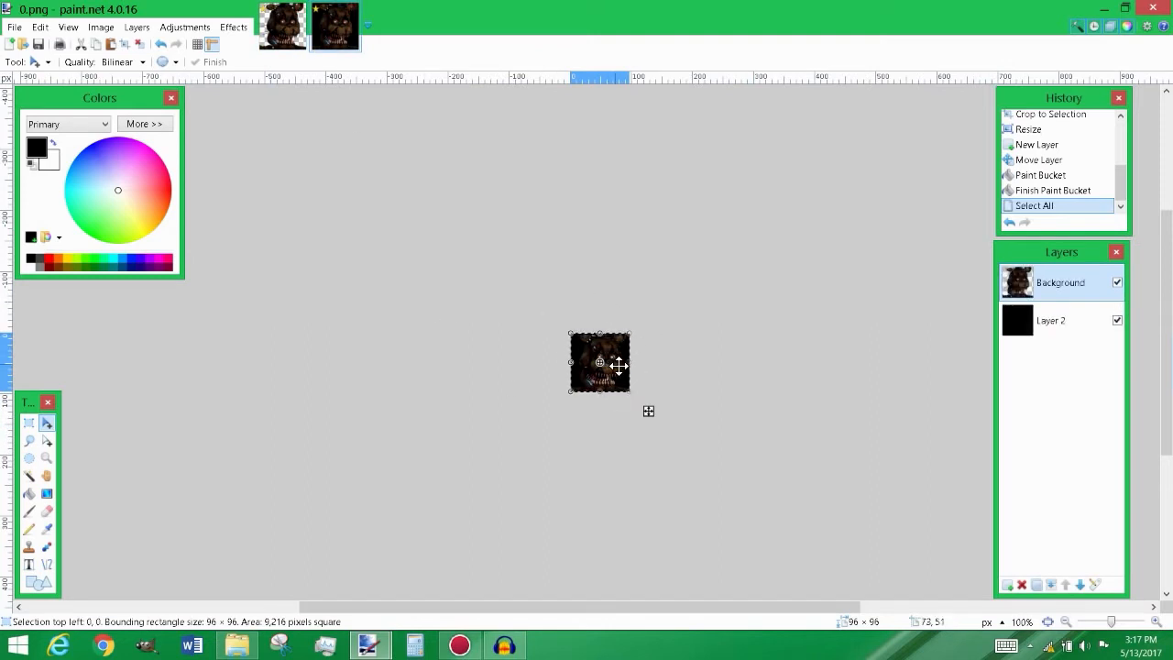
pyautogui.hotkey('ctrl', 'd')
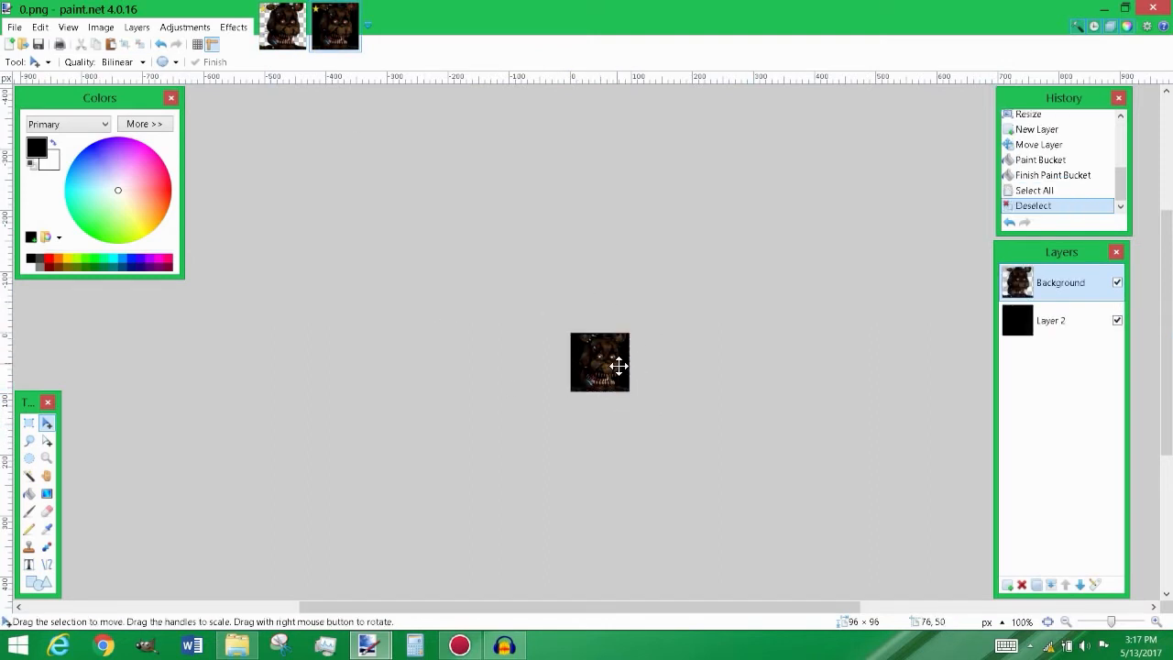
pyautogui.scroll(5, 619, 366)
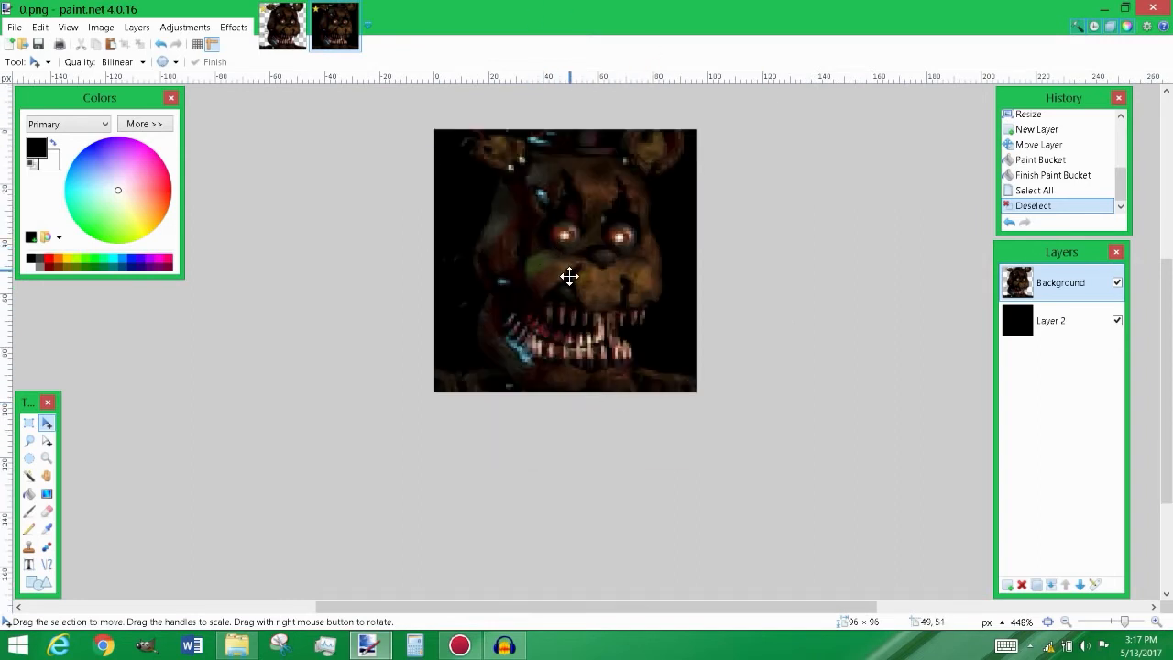
pyautogui.scroll(1, 558, 287)
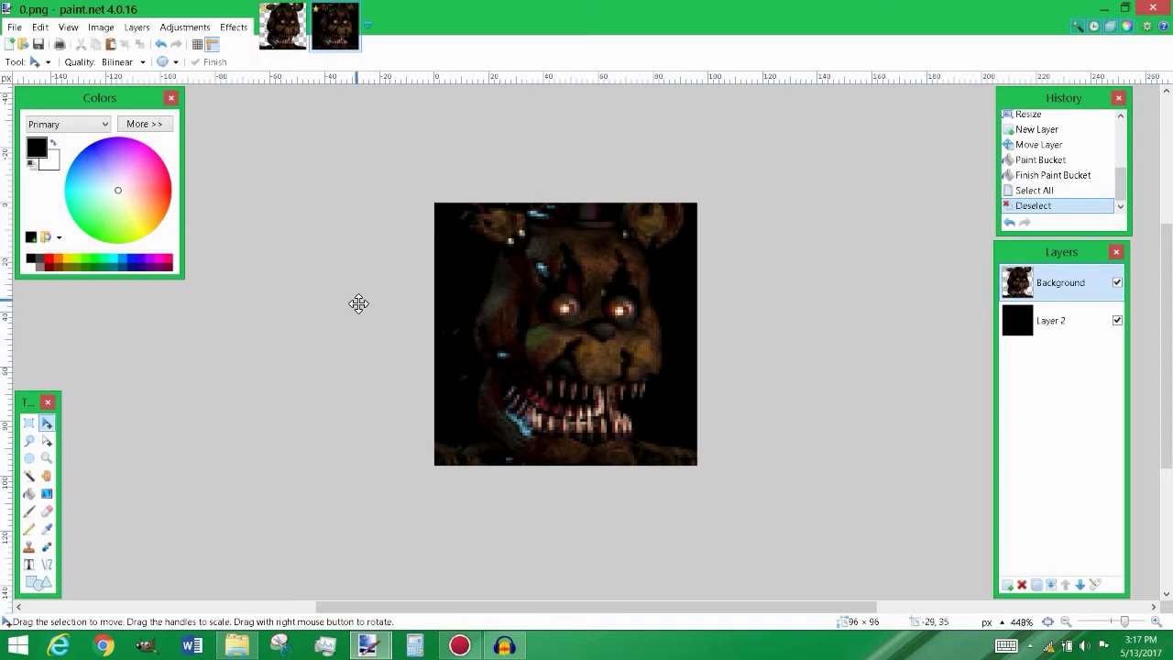
# Step: Set up the Text tool with the Courier New font, size 16, bold
pyautogui.click(27, 565)
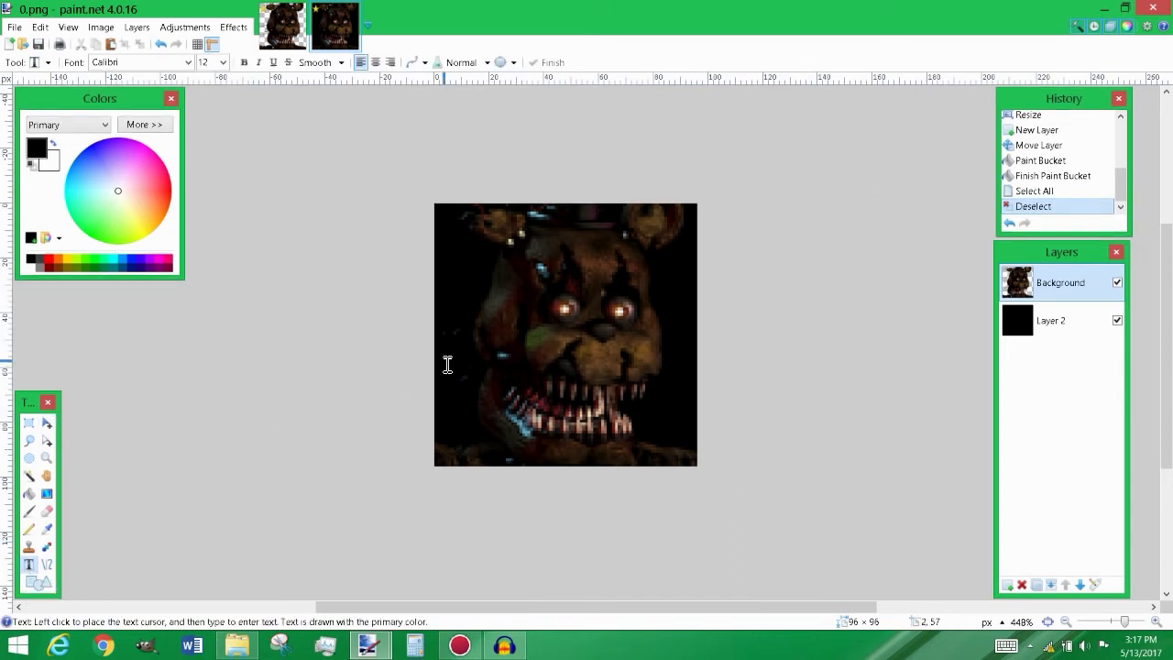
pyautogui.click(188, 63)
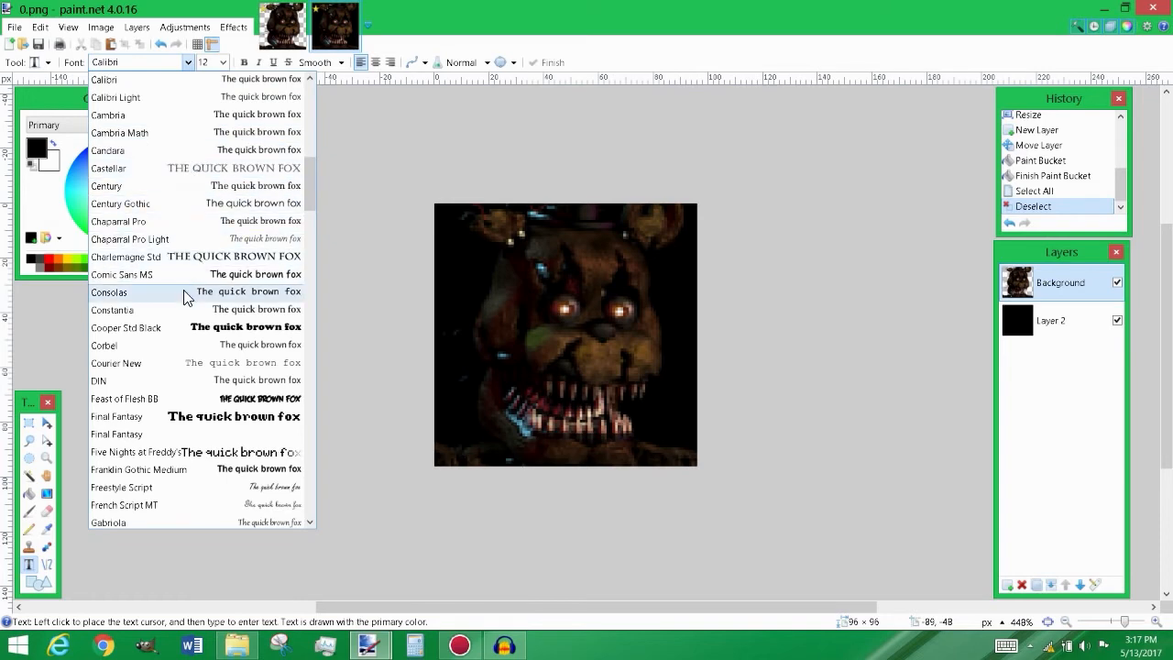
pyautogui.scroll(1, 177, 266)
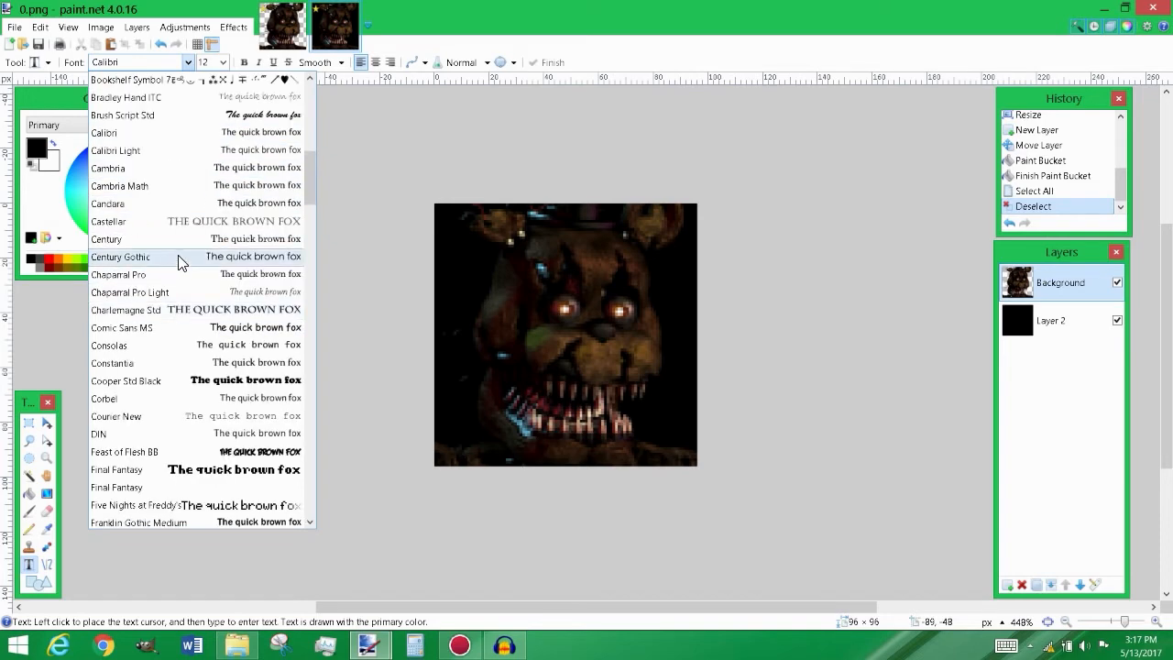
pyautogui.scroll(2, 179, 265)
pyautogui.scroll(-2, 178, 262)
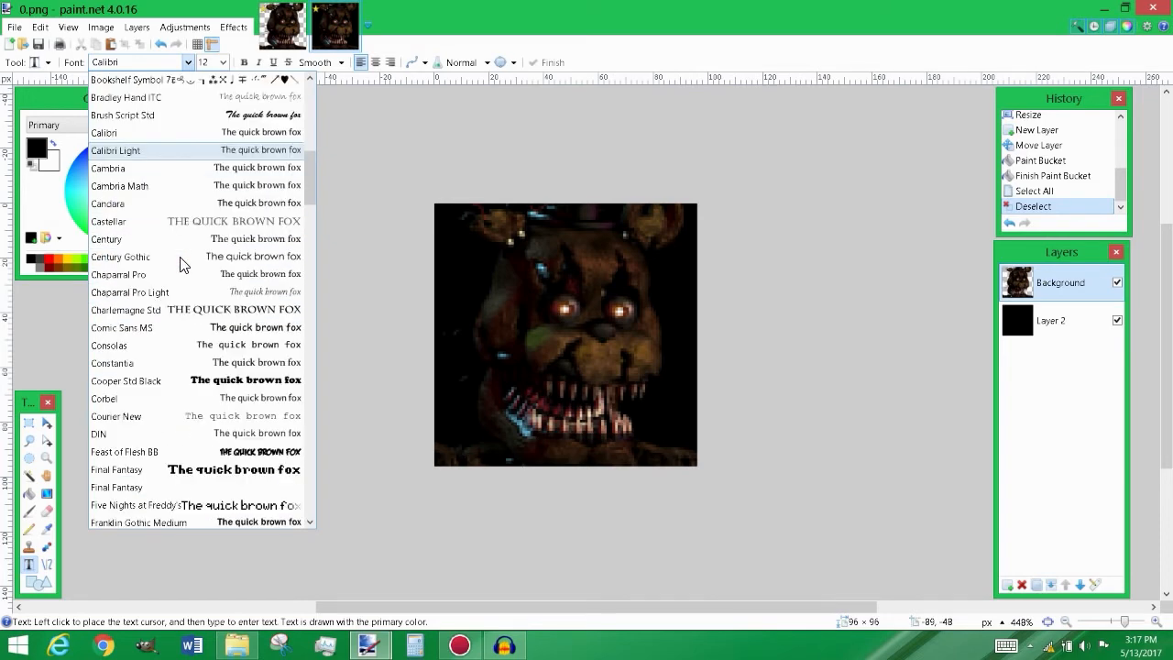
pyautogui.click(137, 416)
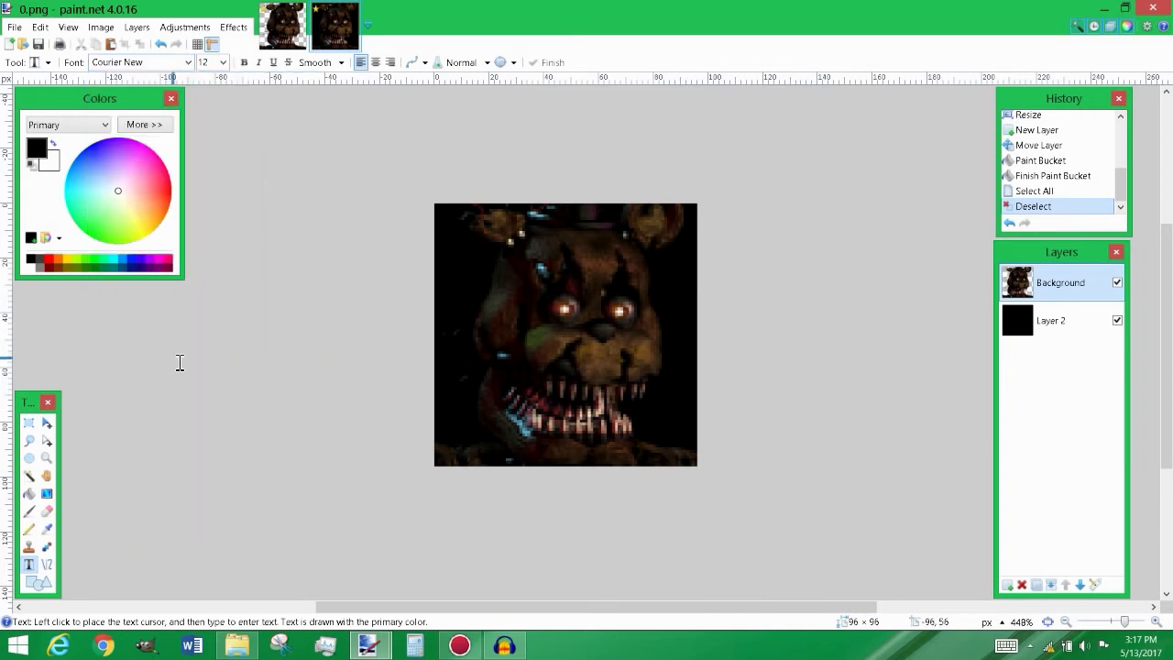
pyautogui.click(222, 61)
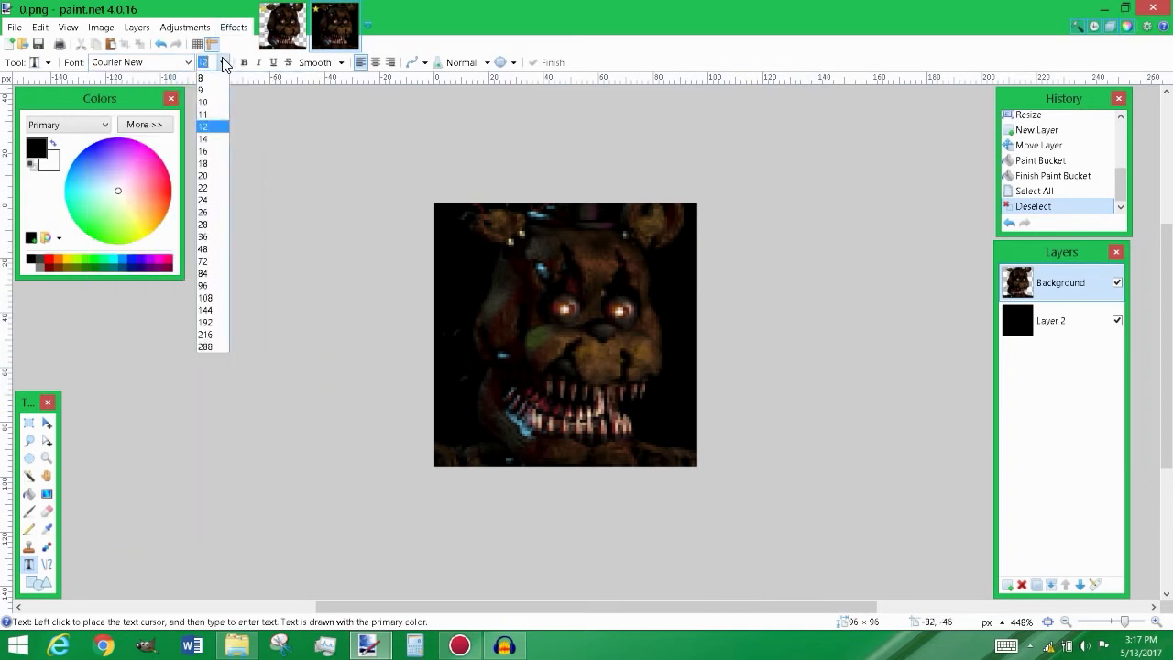
pyautogui.click(205, 152)
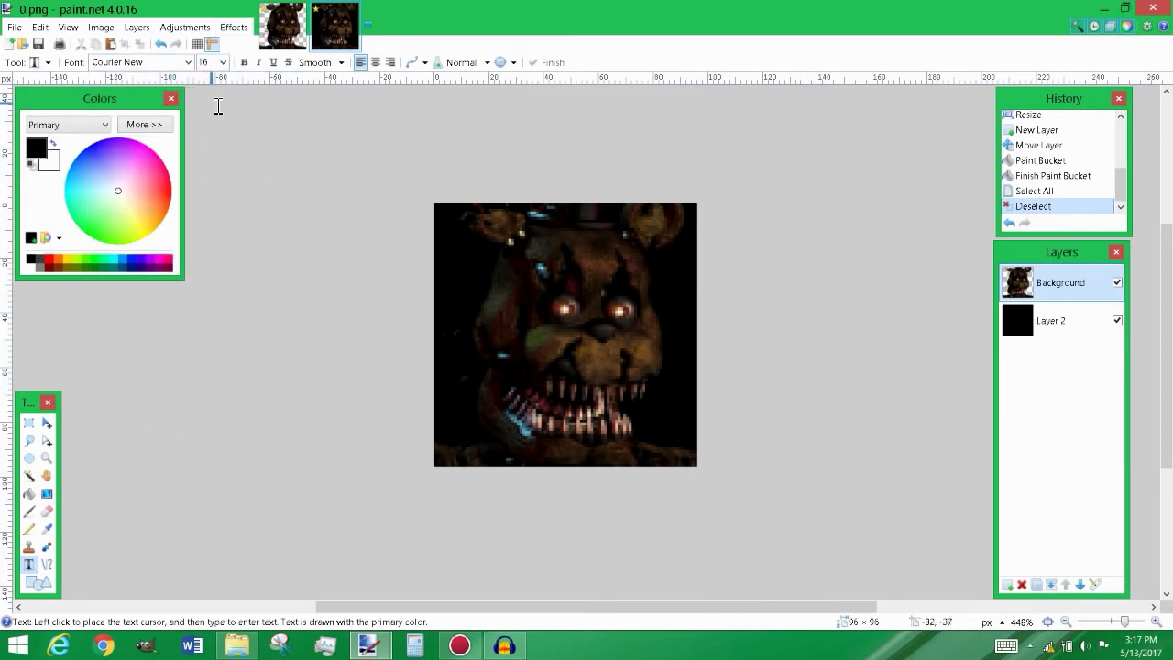
pyautogui.click(245, 66)
# Step: Add a new layer above the Background layer and start a white text entry beside the bear's muzzle
pyautogui.click(1006, 584)
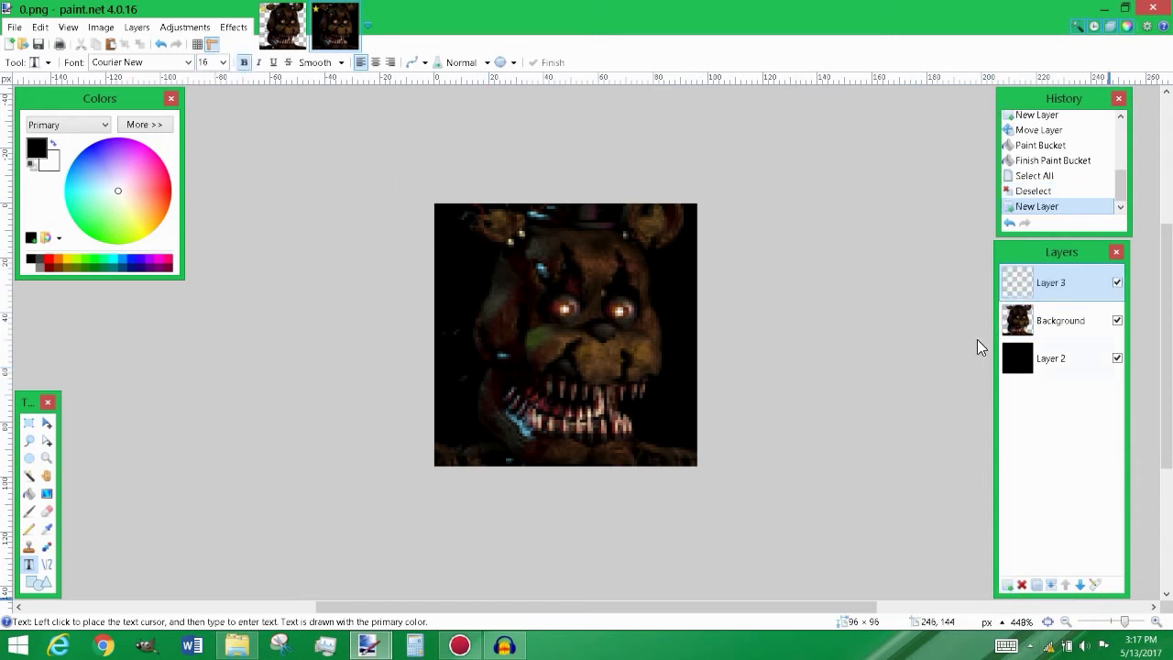
pyautogui.click(465, 378)
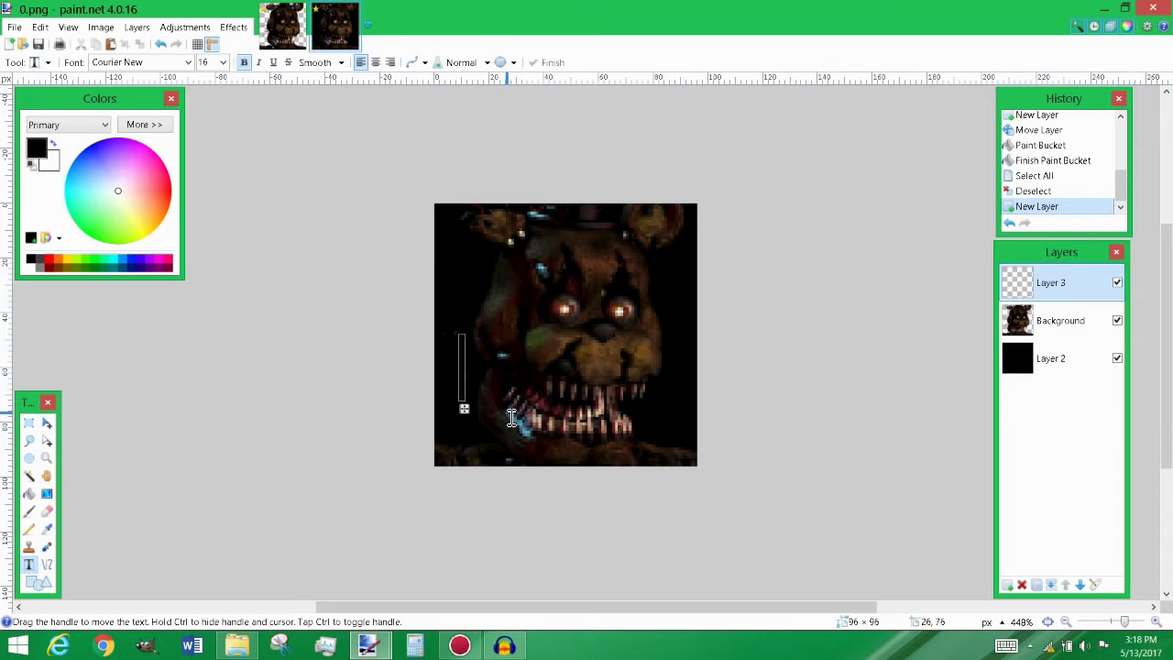
pyautogui.click(52, 145)
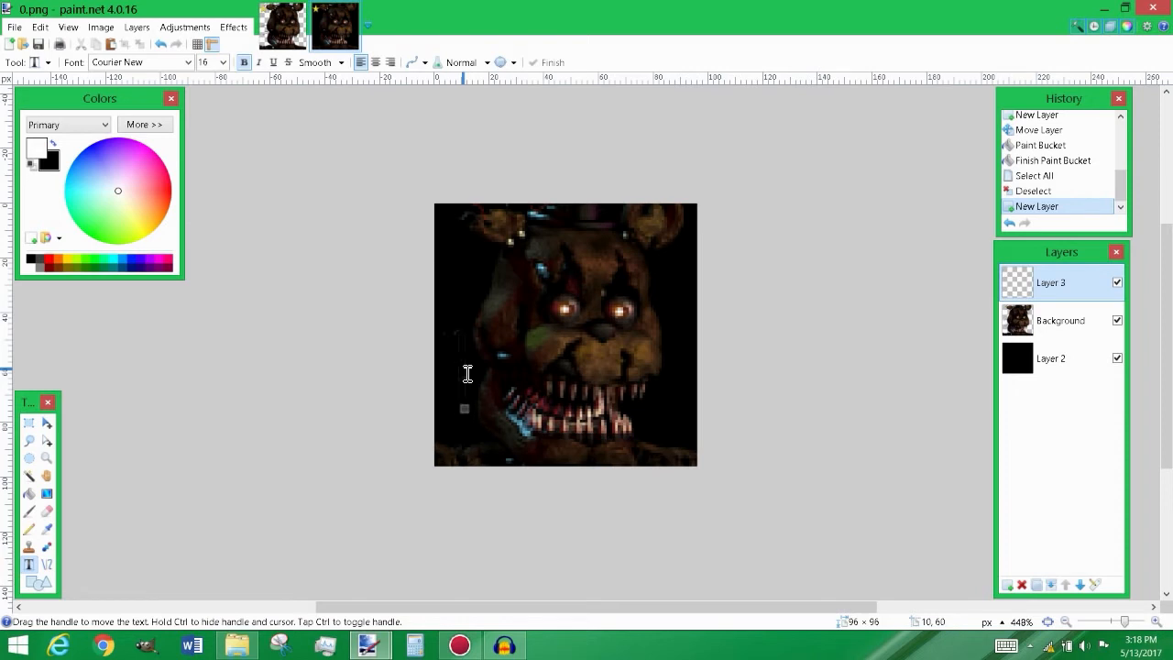
# Step: Enter the caption "N.FREDDY" in capital letters across the bear's face
pyautogui.write('N.')
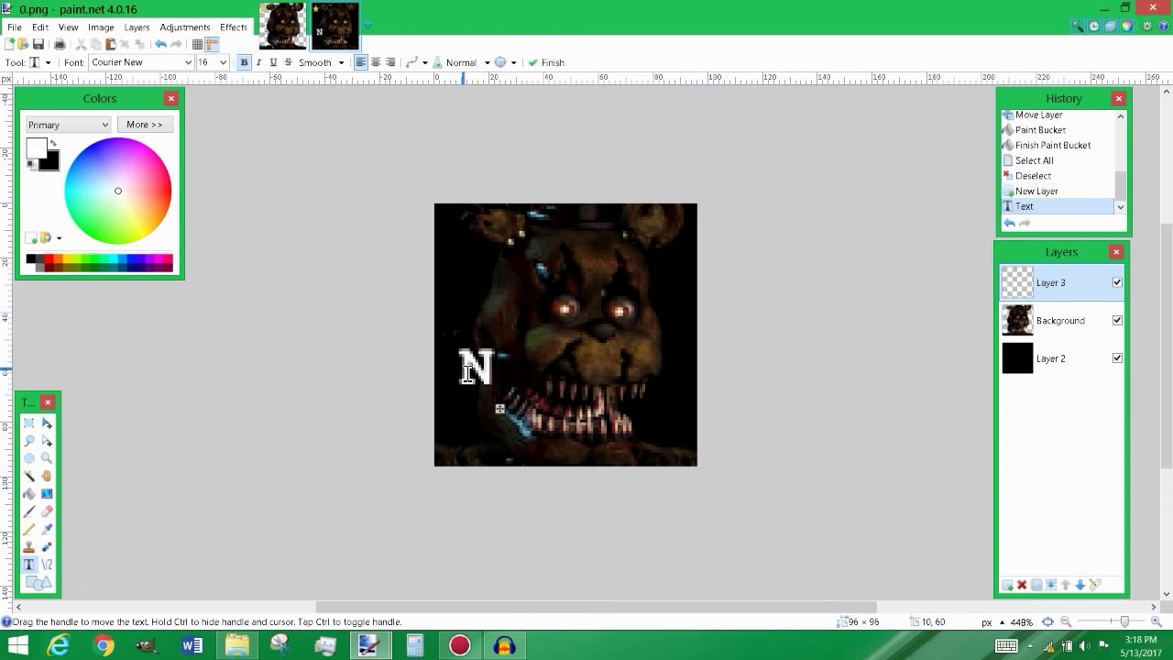
pyautogui.write('Fredd')
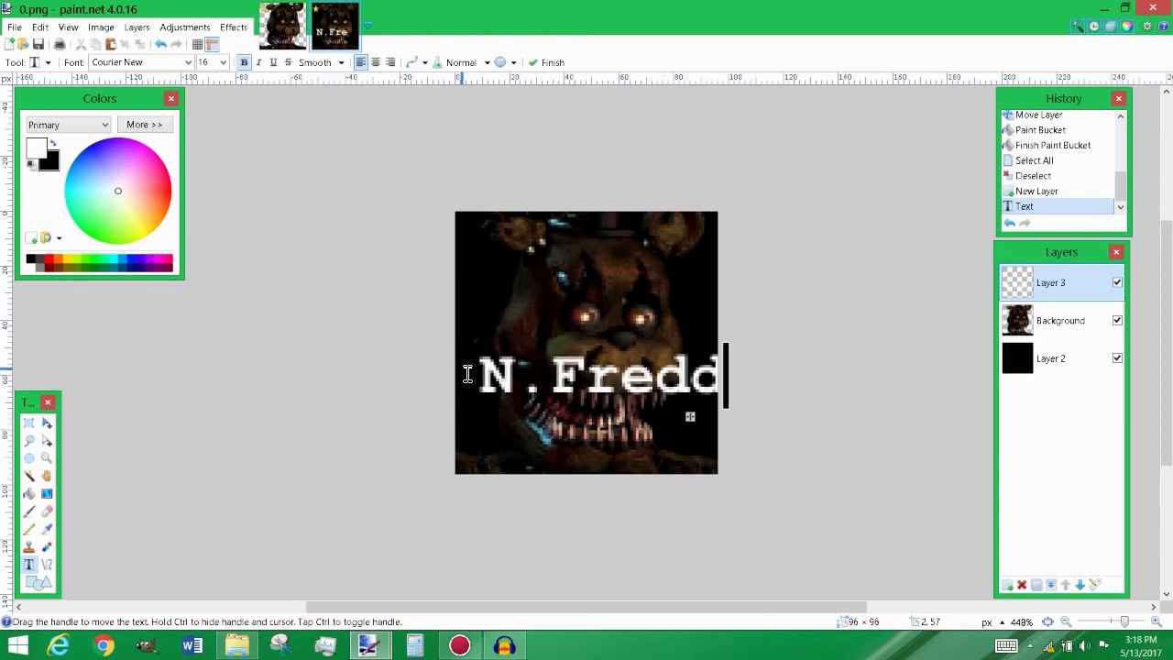
pyautogui.press('BackSpace')
pyautogui.press('BackSpace')
pyautogui.press('BackSpace')
pyautogui.press('BackSpace')
pyautogui.press('BackSpace')
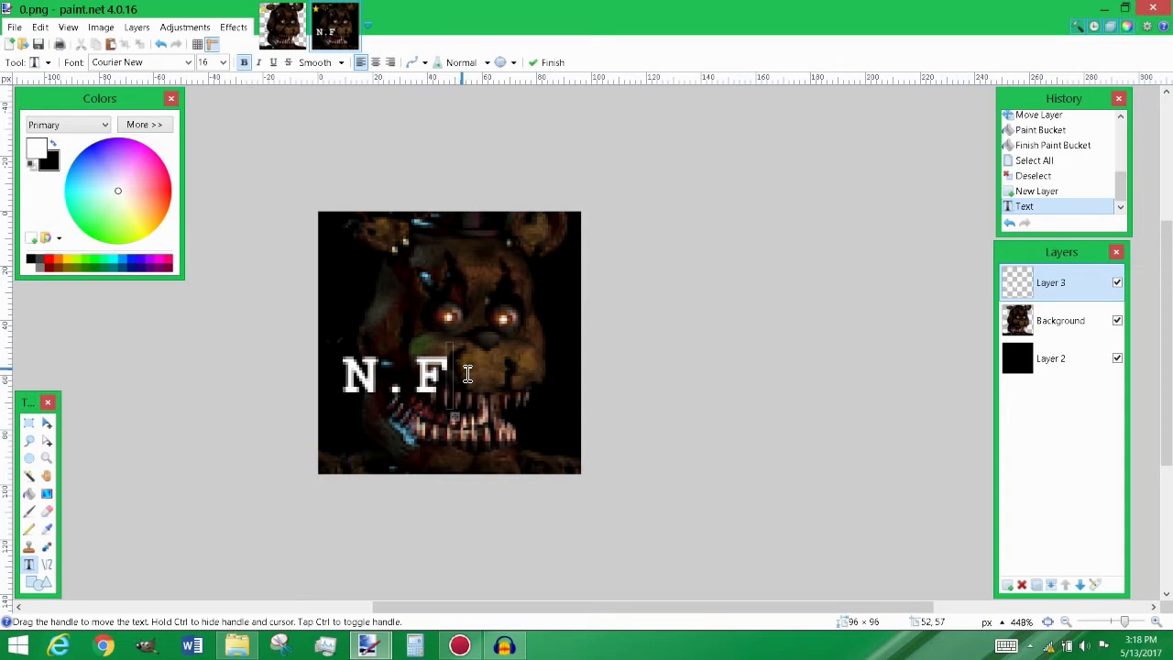
pyautogui.write('REDD')
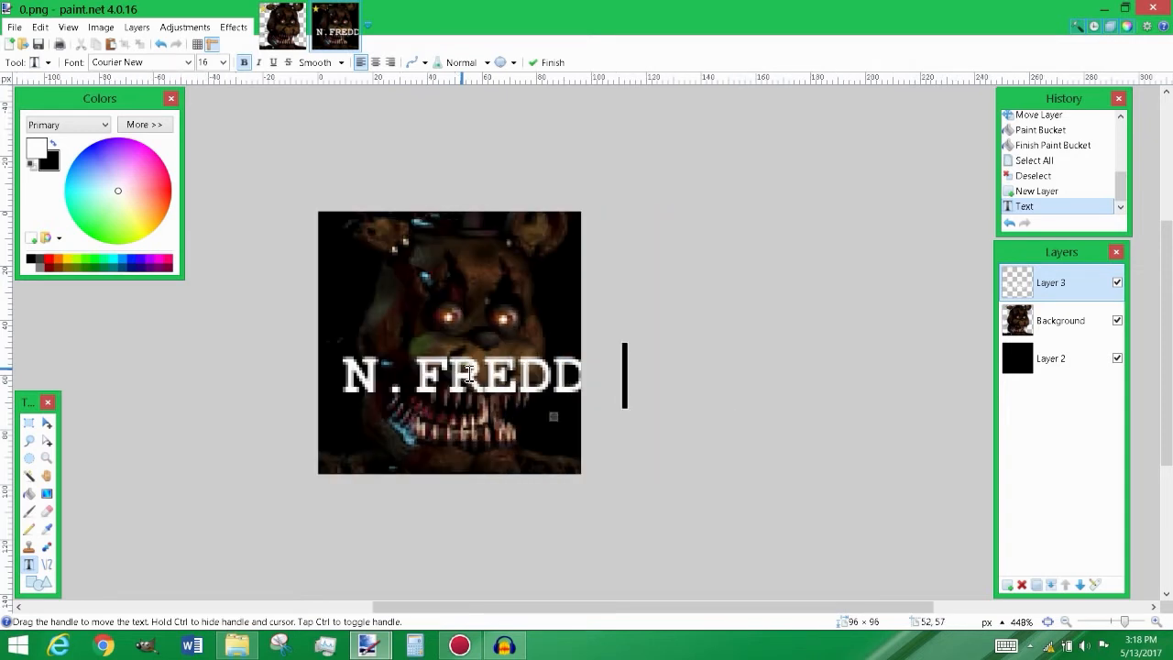
# Step: Move the caption down over the bear's teeth and reduce its font size to 14
pyautogui.hscroll(1, 552, 439)
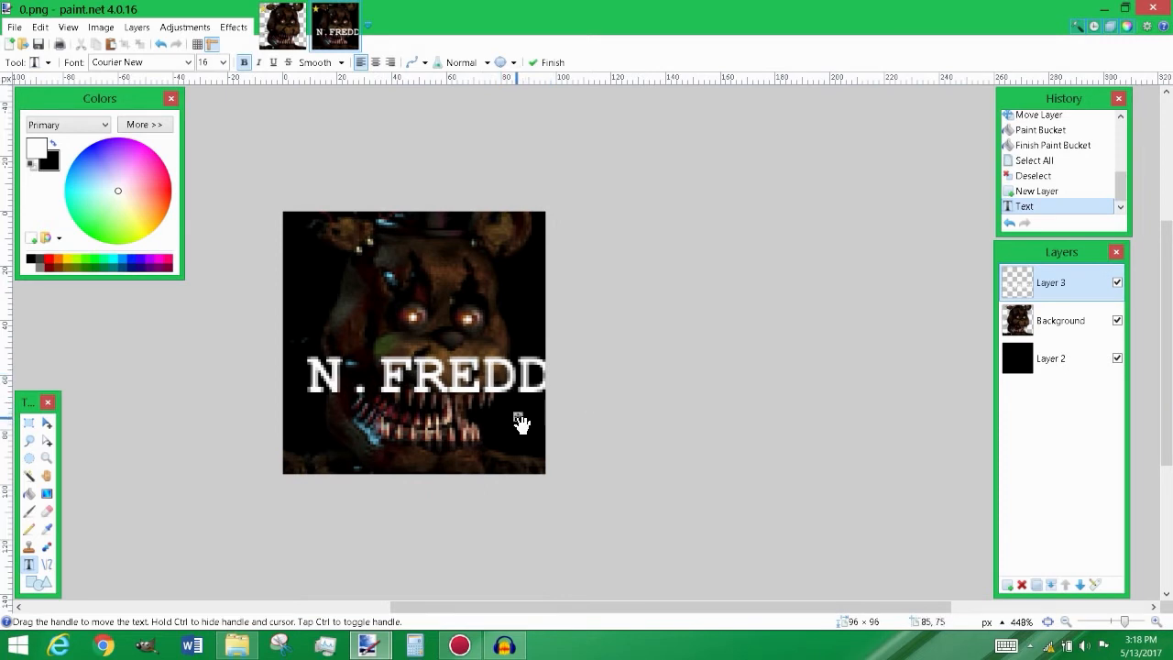
pyautogui.moveTo(522, 419); pyautogui.dragTo(509, 460)
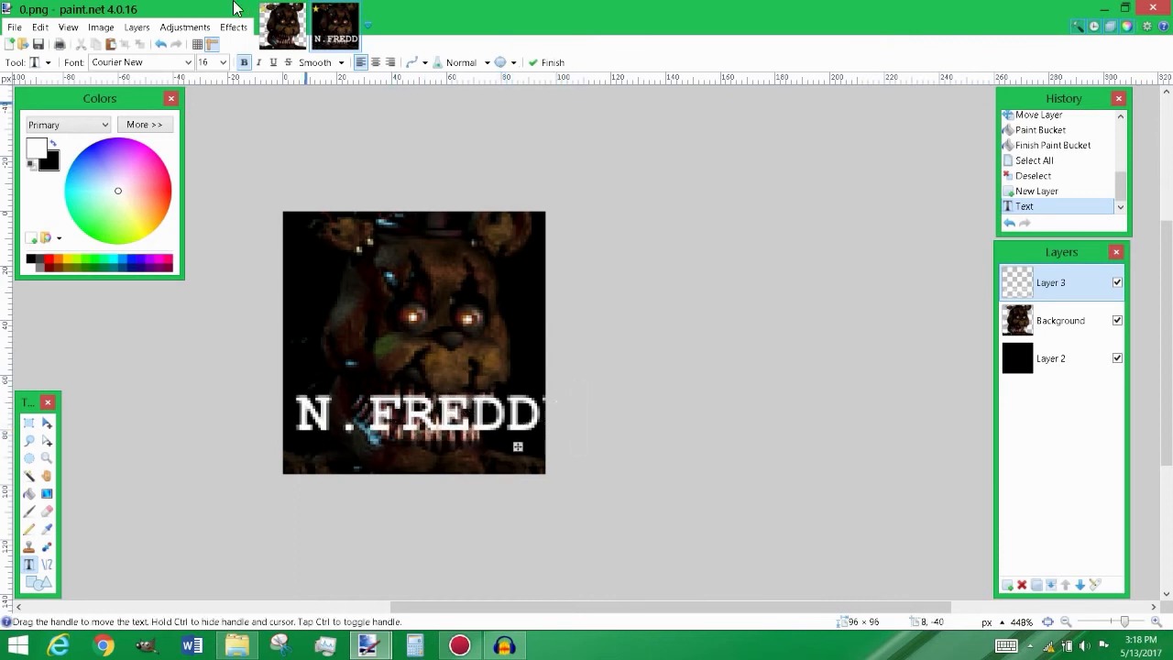
pyautogui.click(223, 63)
pyautogui.click(220, 140)
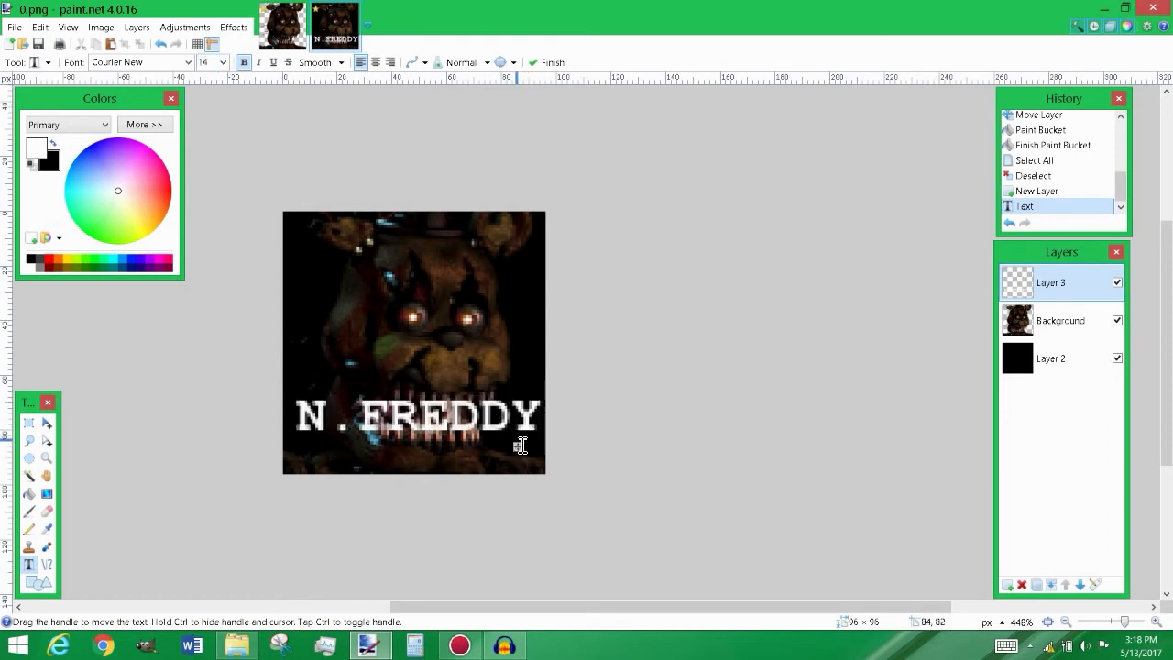
# Step: Move the caption up to sit just above the bear's teeth and finish the text entry, keeping Layer 3 active
pyautogui.moveTo(522, 458); pyautogui.dragTo(522, 428)
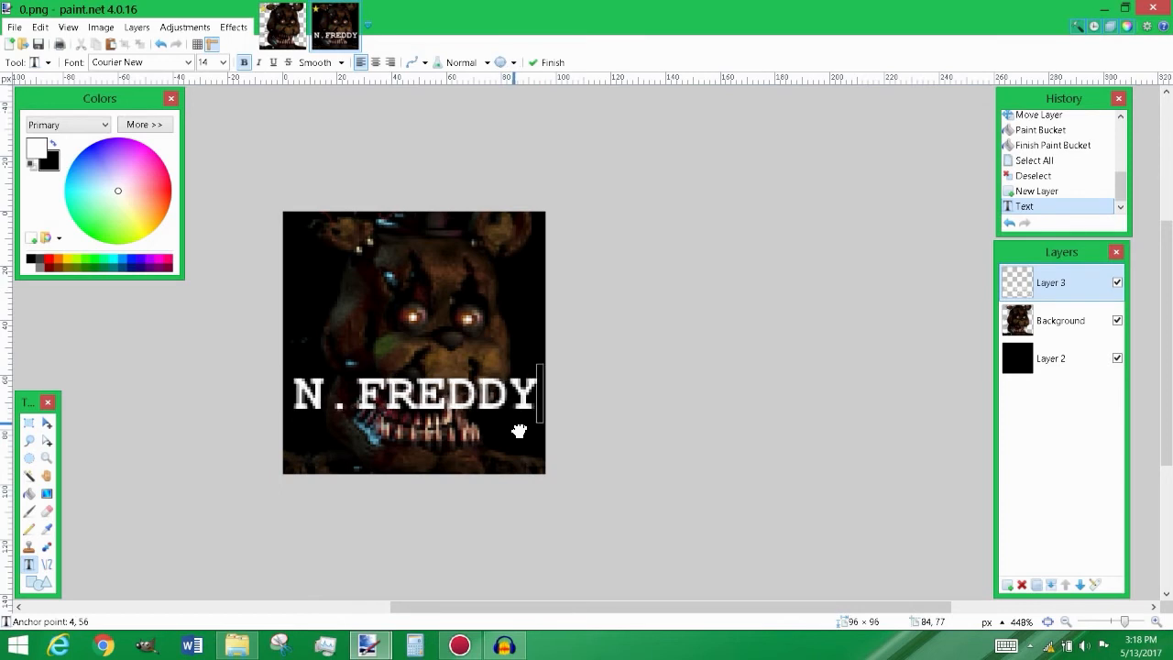
pyautogui.click(1036, 329)
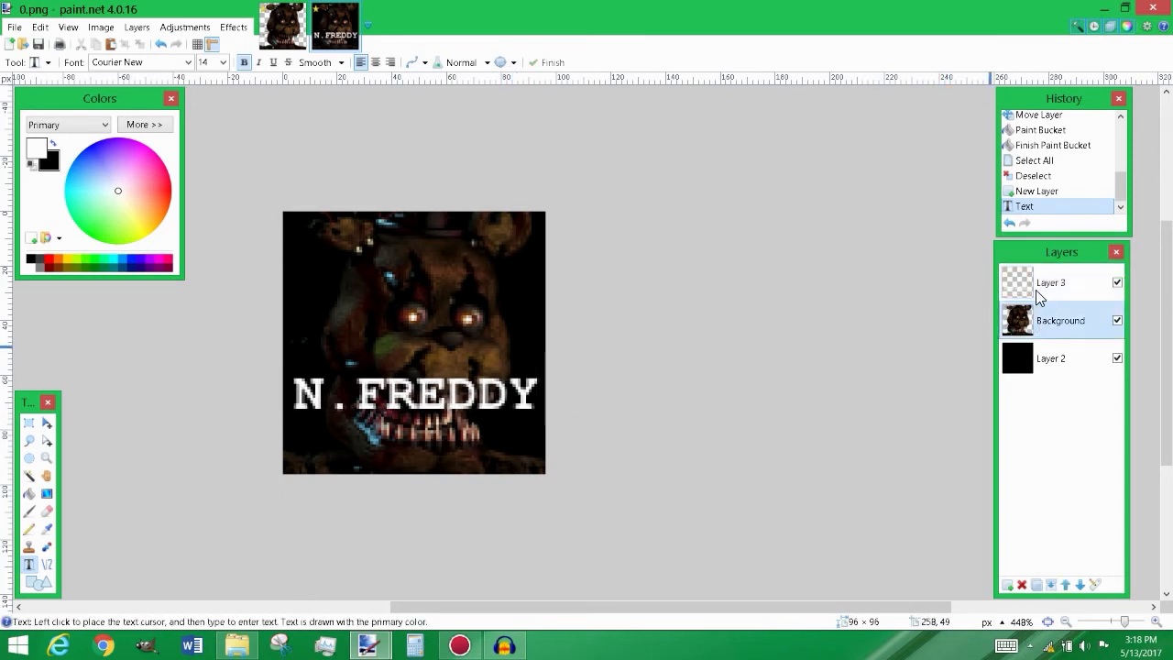
pyautogui.click(1036, 286)
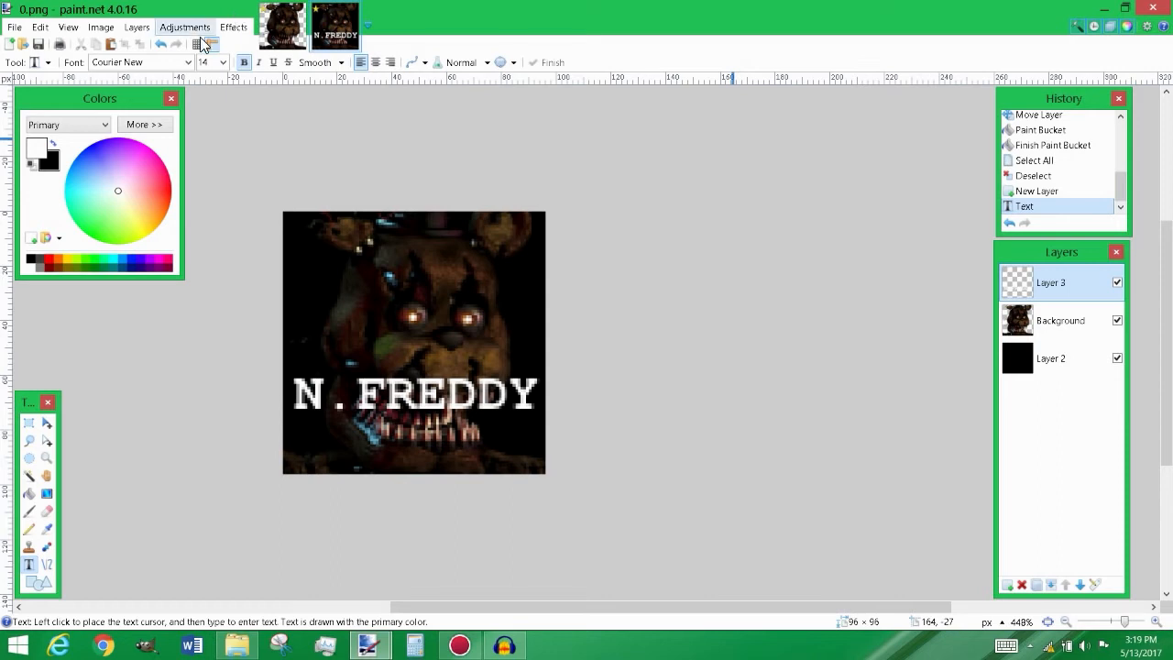
pyautogui.click(234, 30)
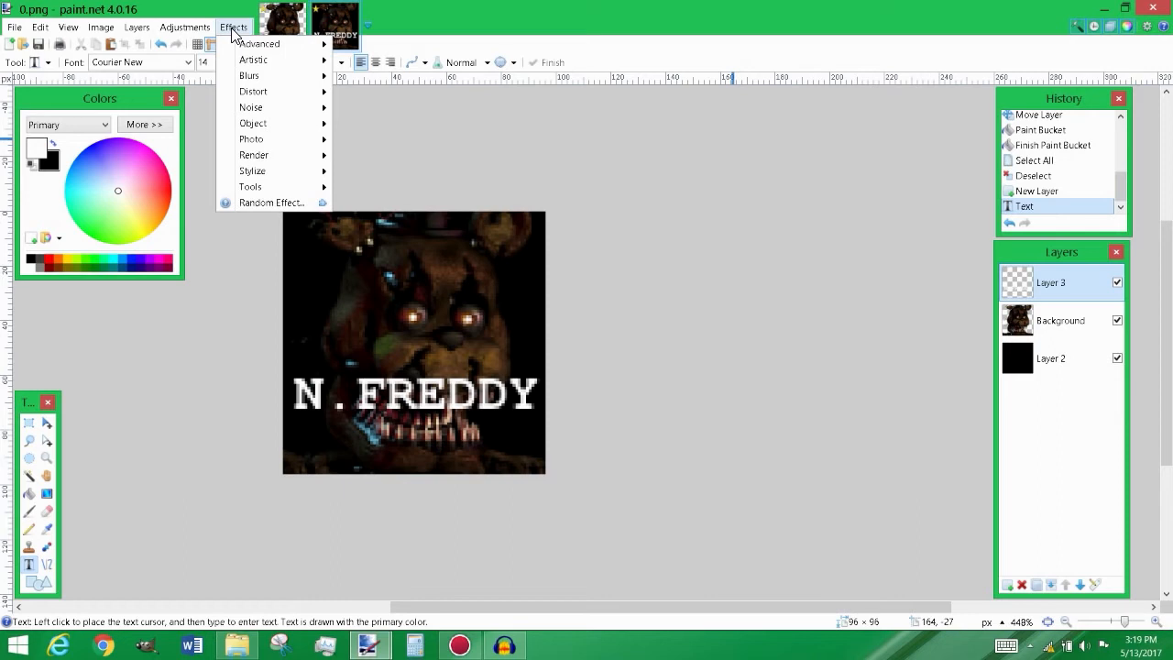
pyautogui.moveTo(285, 145)
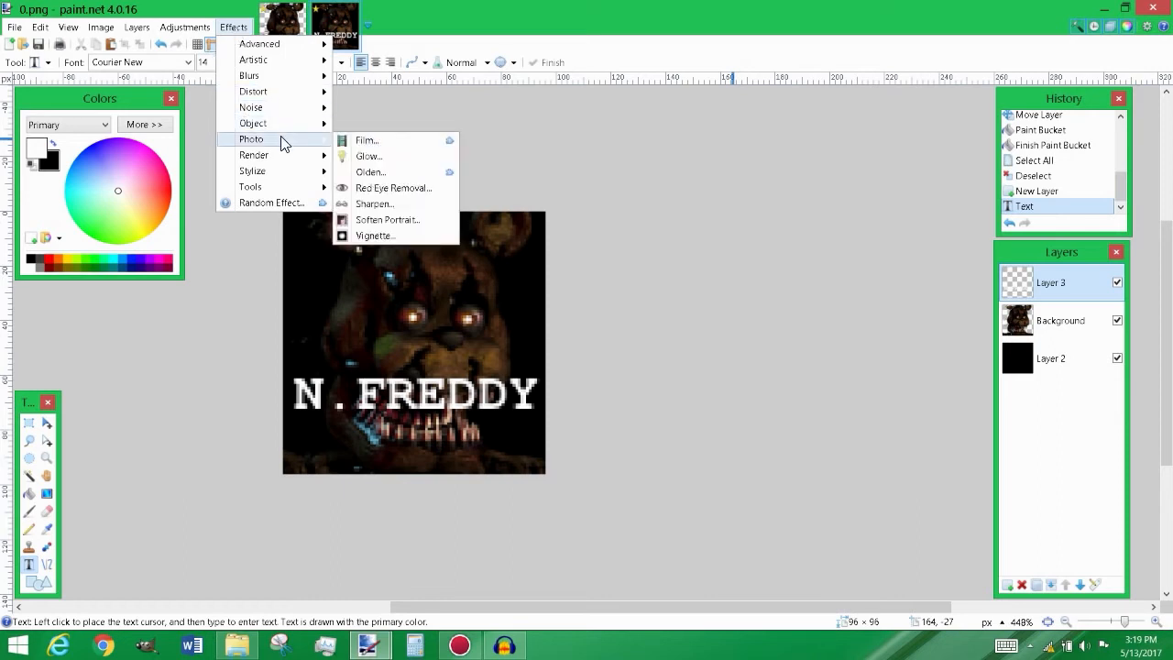
pyautogui.click(192, 25)
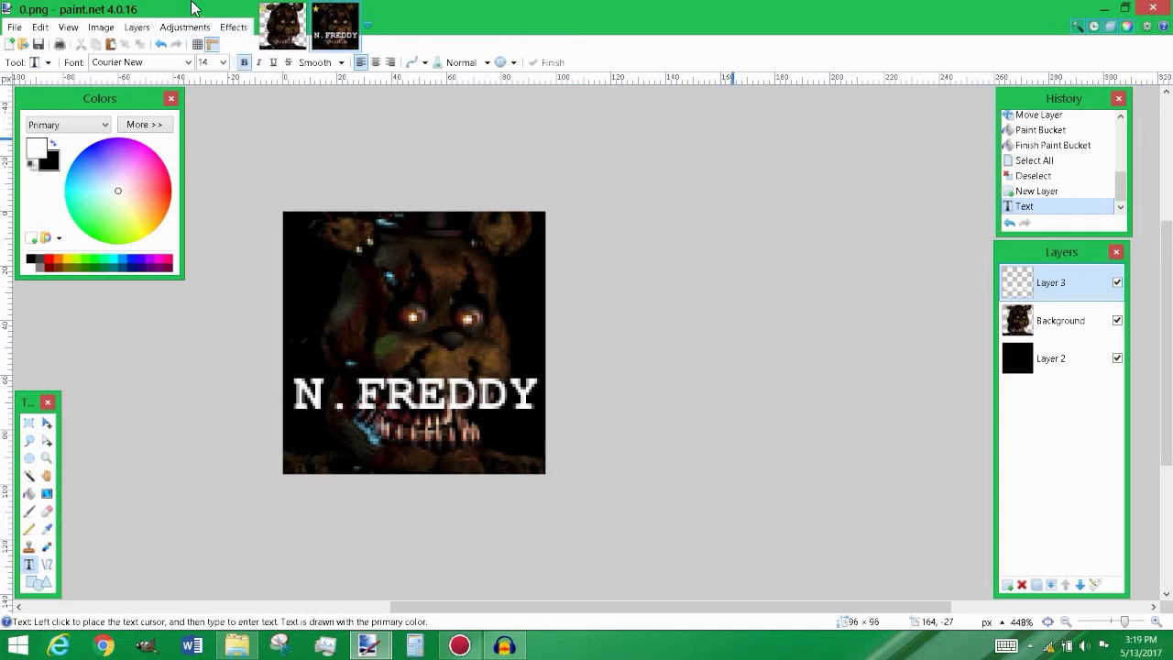
# Step: Sample a brown from the bear's forehead on the Background layer as the primary color, and make Layer 3 active again
pyautogui.click(47, 531)
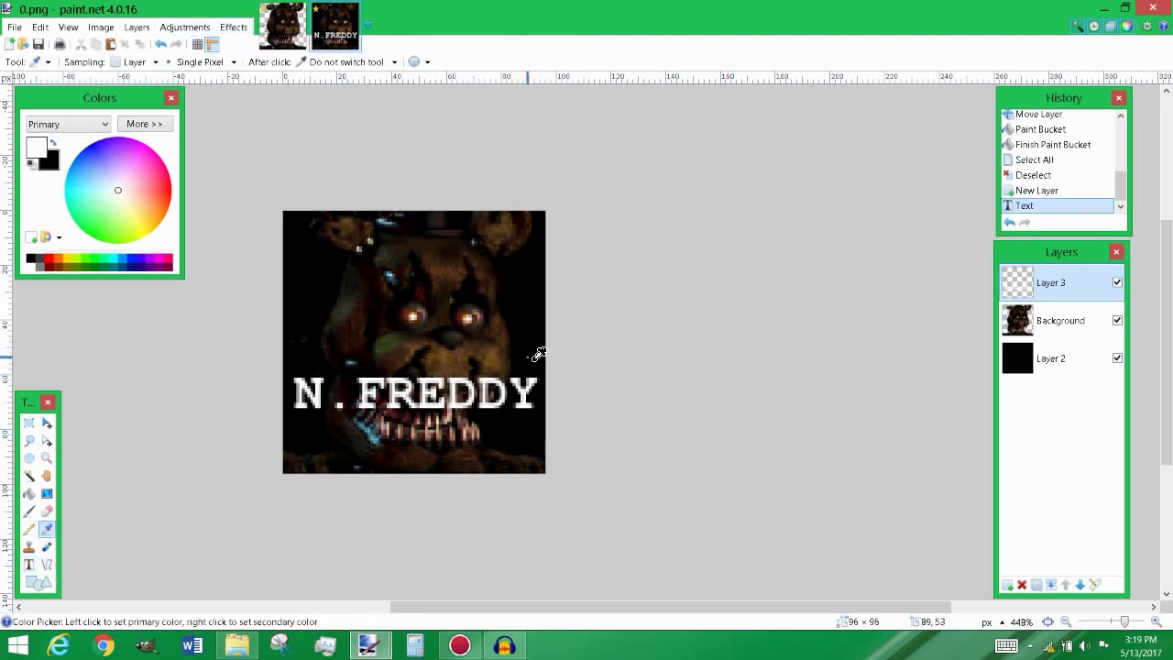
pyautogui.click(1025, 335)
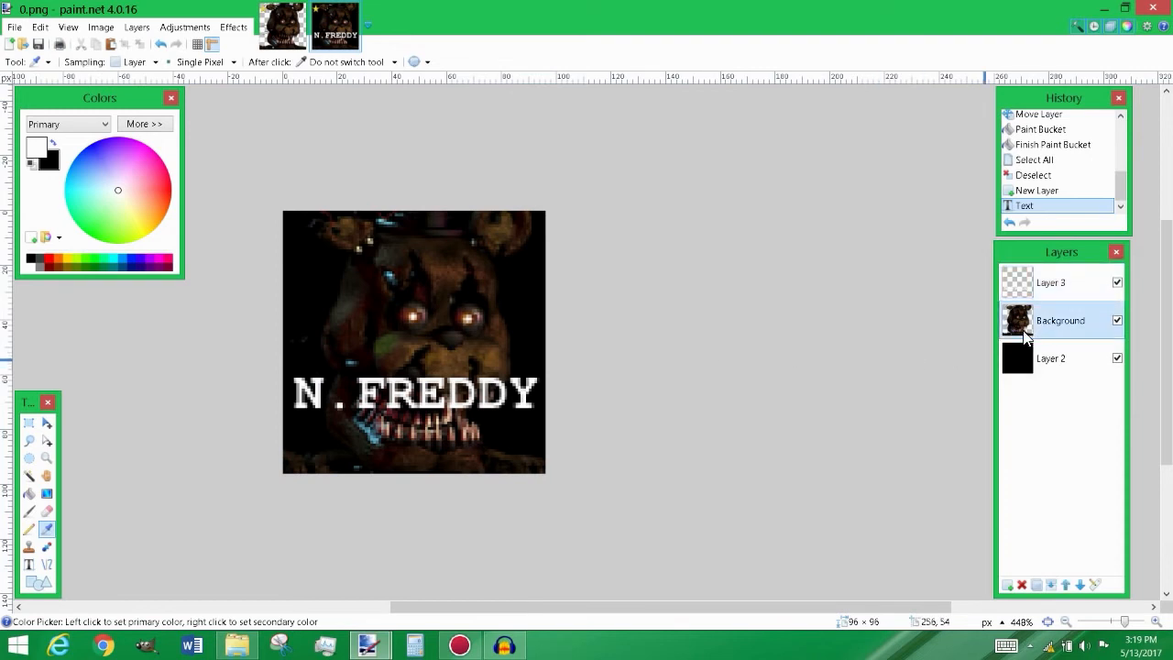
pyautogui.click(503, 348)
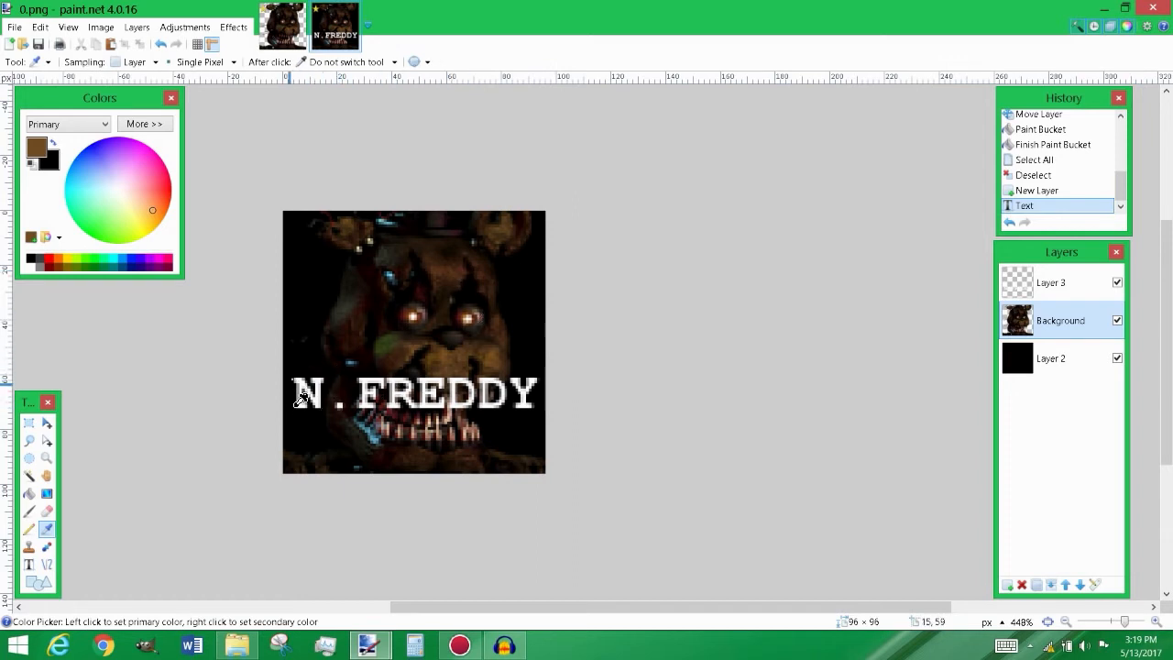
pyautogui.click(465, 269)
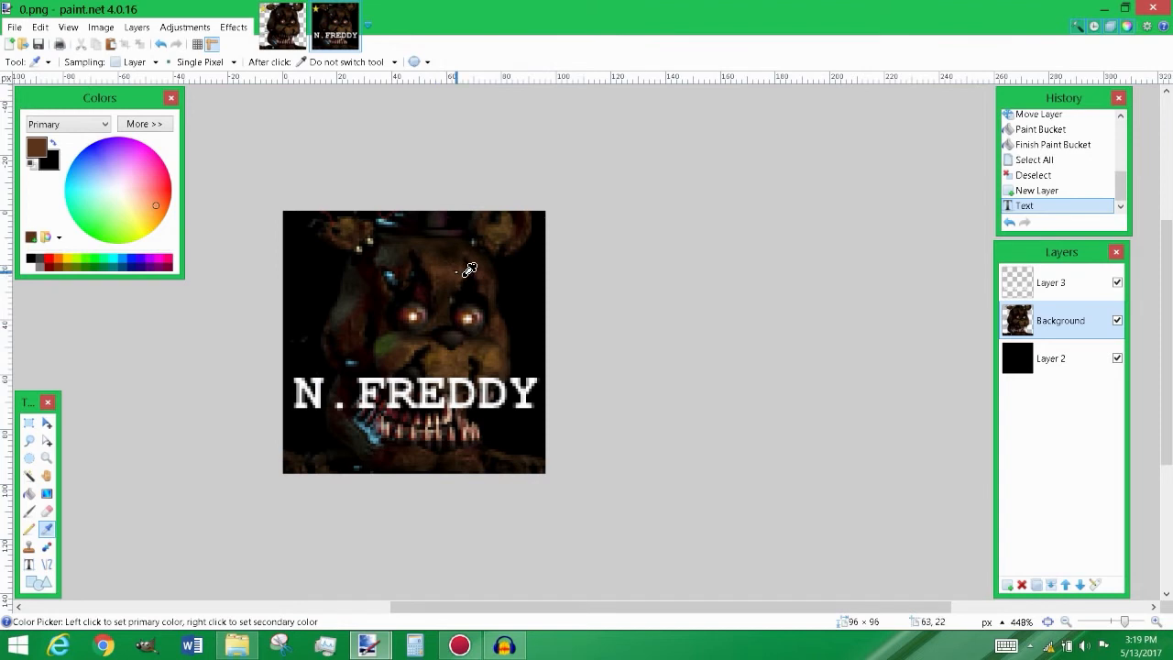
pyautogui.click(501, 349)
pyautogui.click(451, 272)
pyautogui.click(1024, 291)
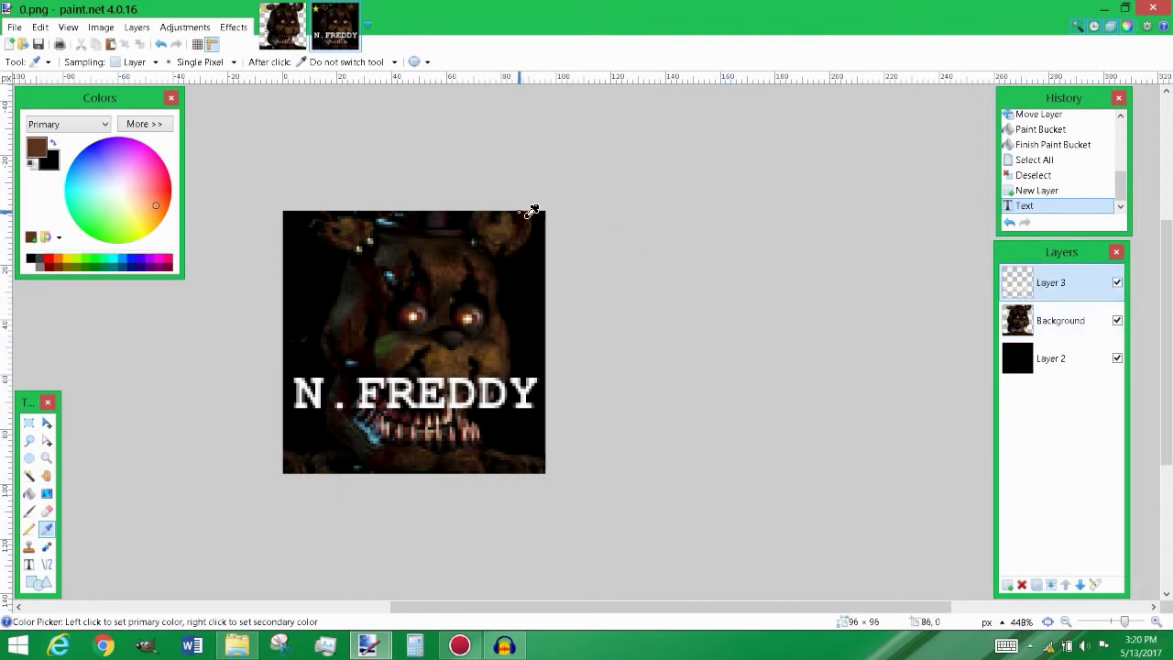
pyautogui.click(240, 28)
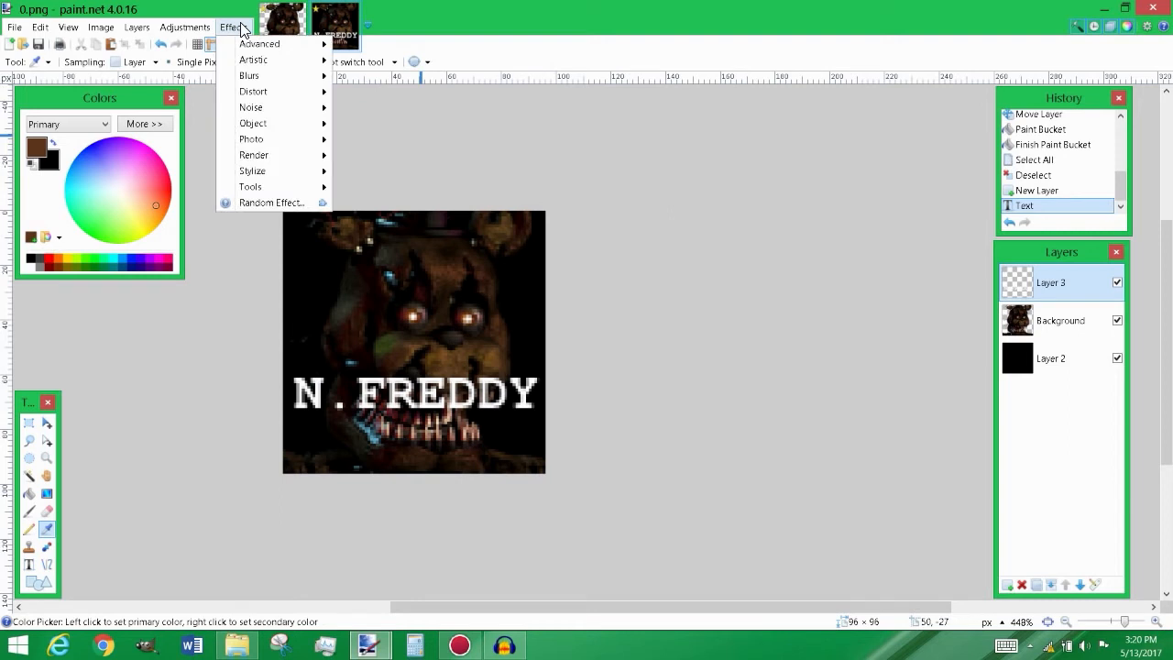
pyautogui.click(240, 28)
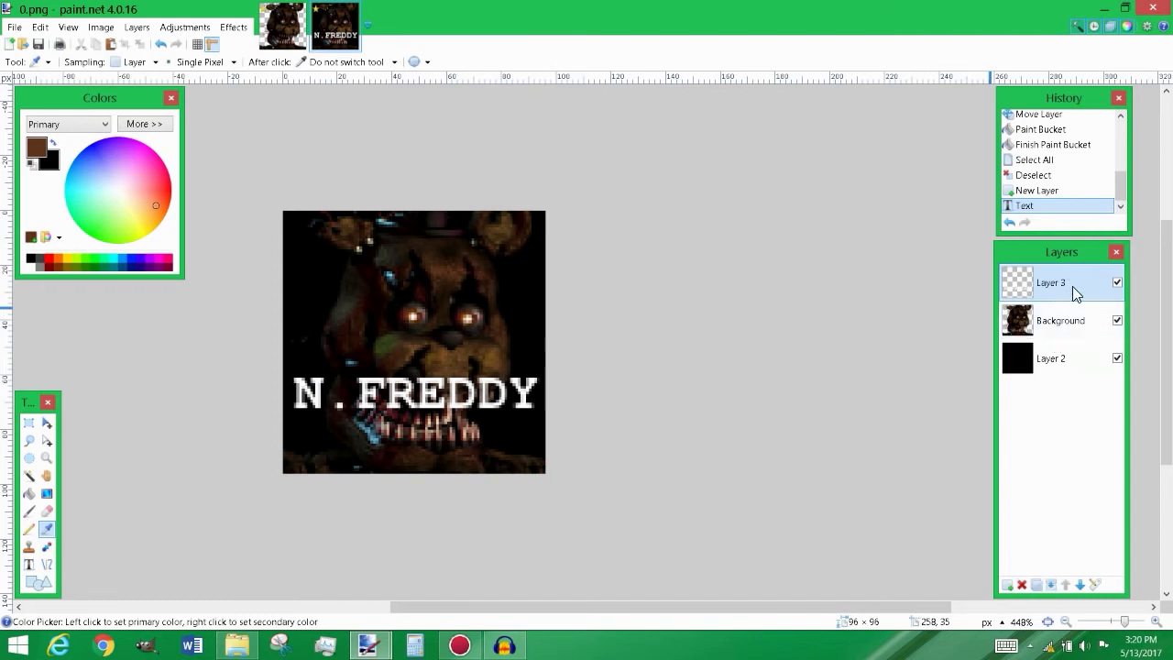
pyautogui.click(203, 28)
pyautogui.moveTo(230, 27)
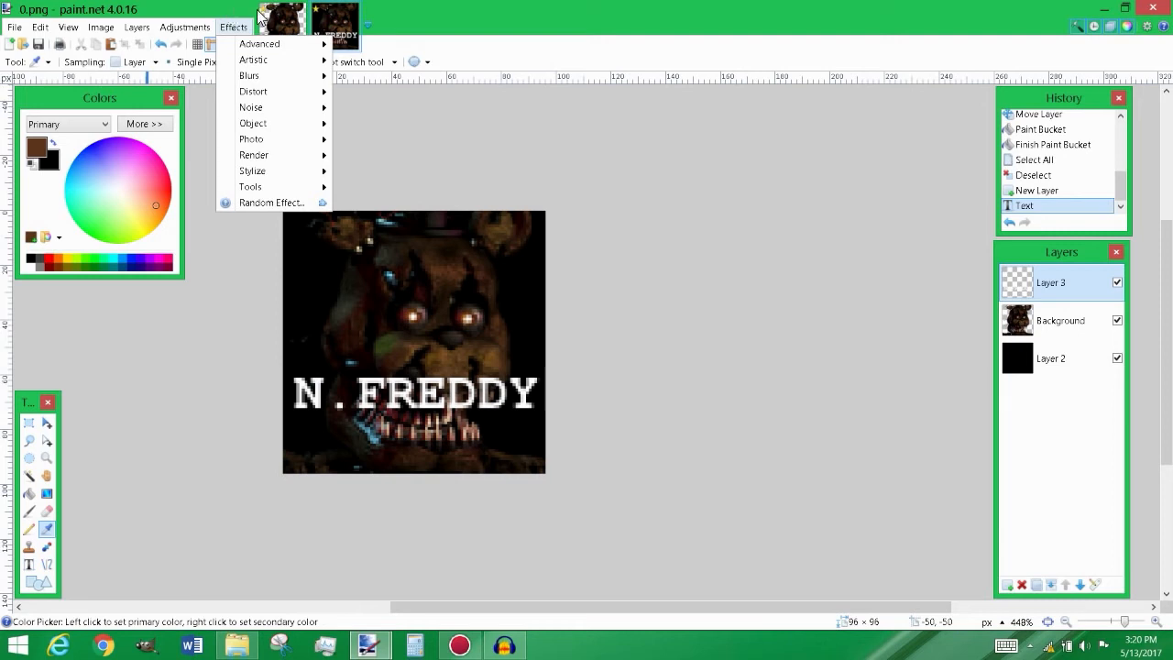
pyautogui.click(239, 11)
# Step: Open the Outline Object effect for the caption layer and place its dialog beside the image
pyautogui.click(246, 30)
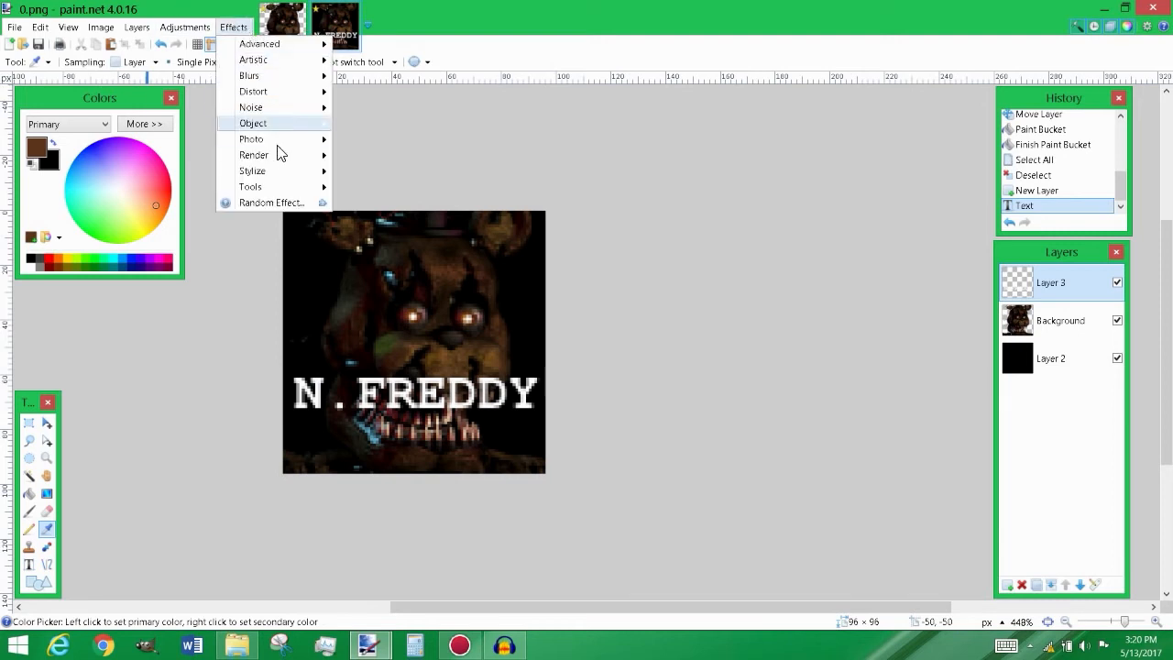
pyautogui.moveTo(284, 158)
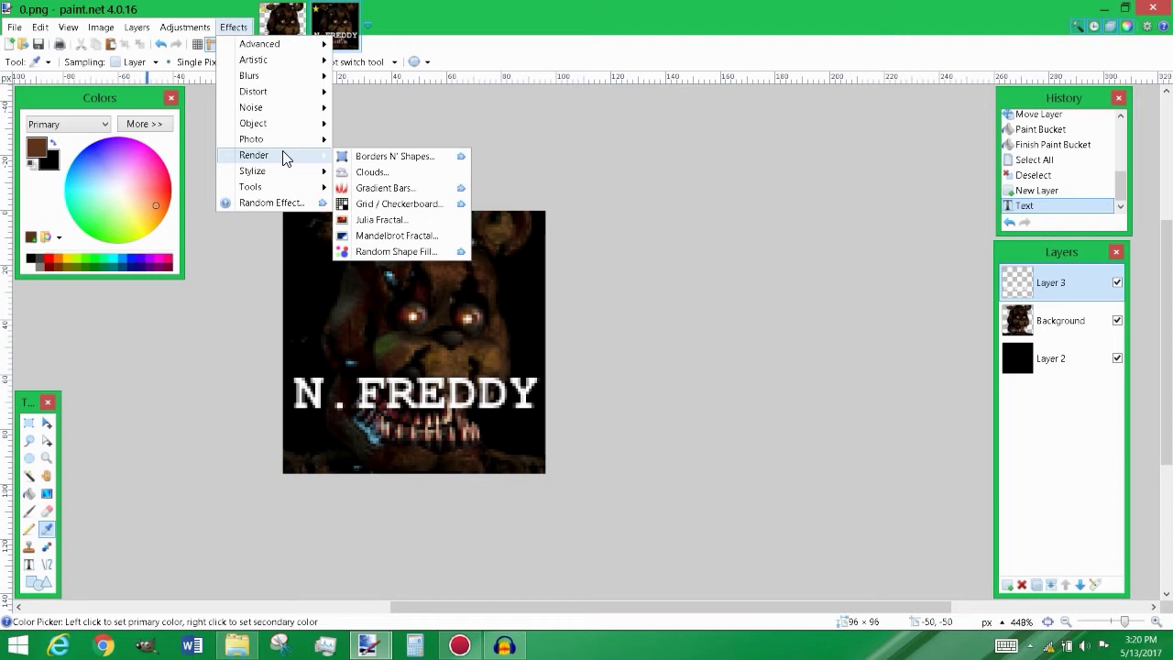
pyautogui.moveTo(284, 126)
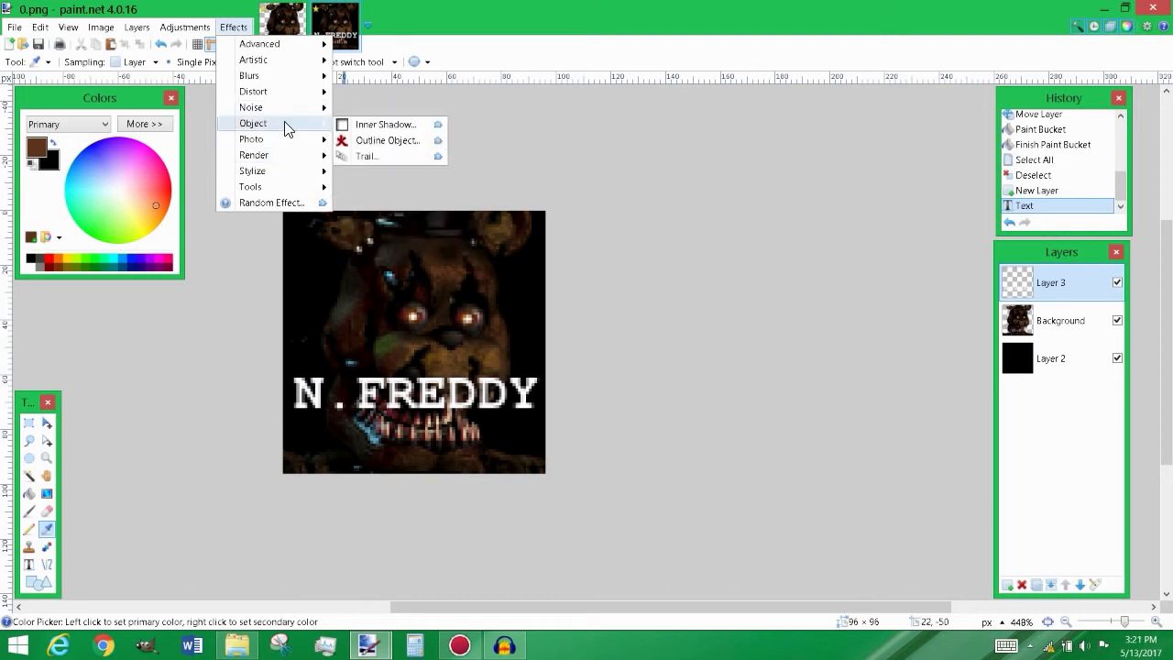
pyautogui.click(400, 147)
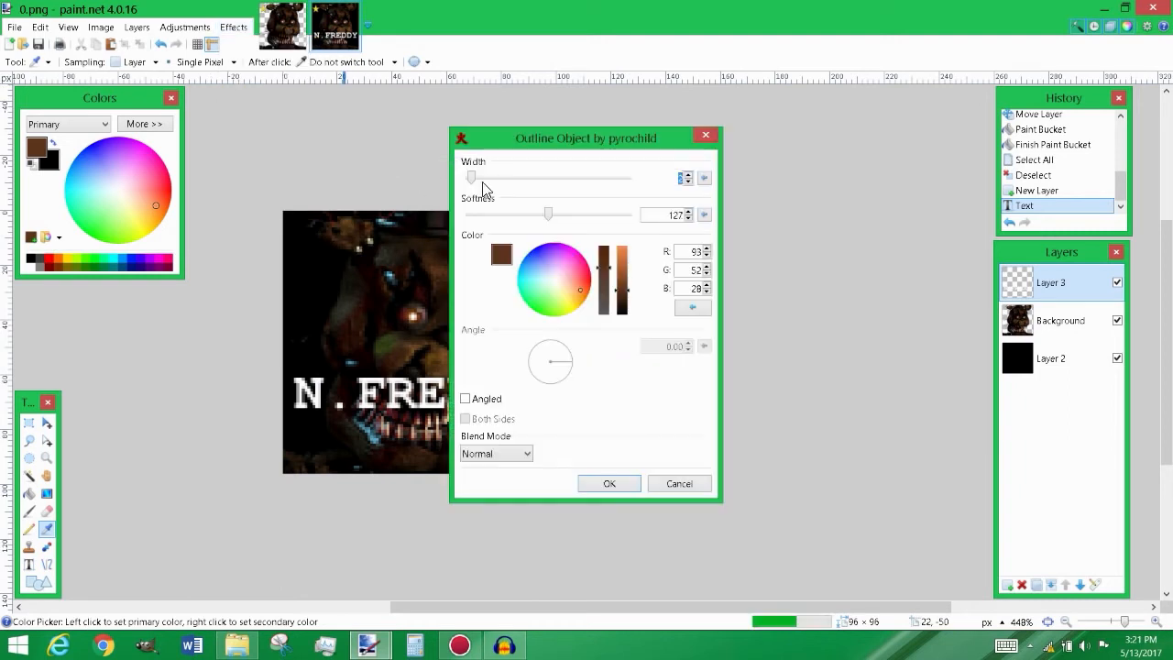
pyautogui.moveTo(579, 148); pyautogui.dragTo(623, 143)
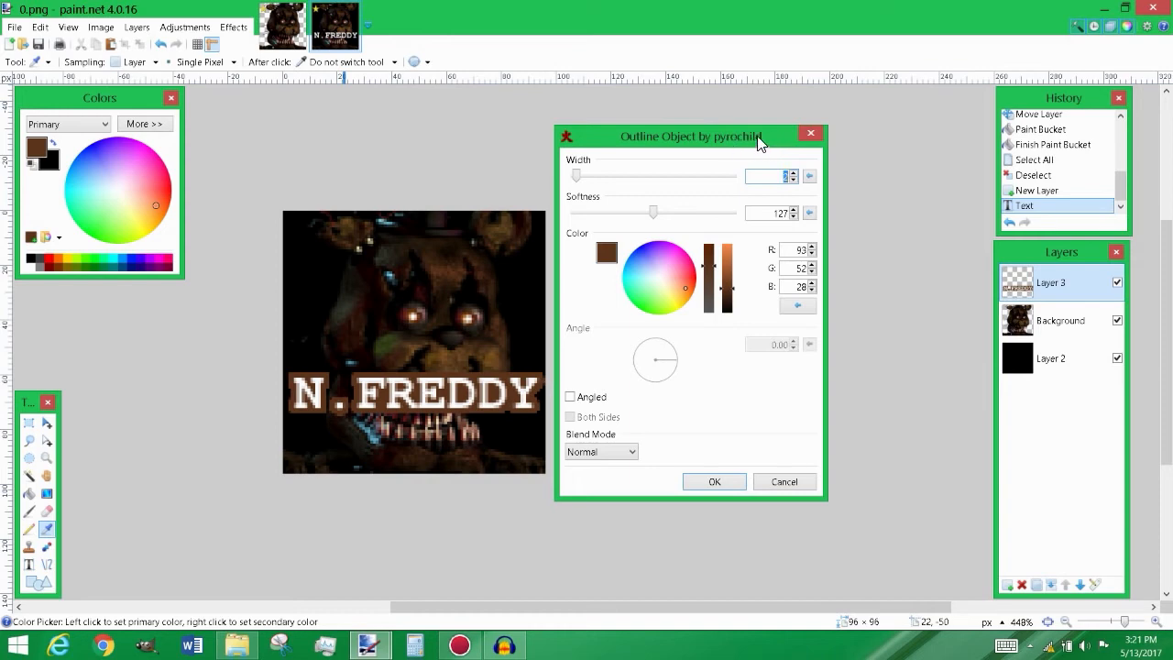
pyautogui.moveTo(769, 135); pyautogui.dragTo(779, 159)
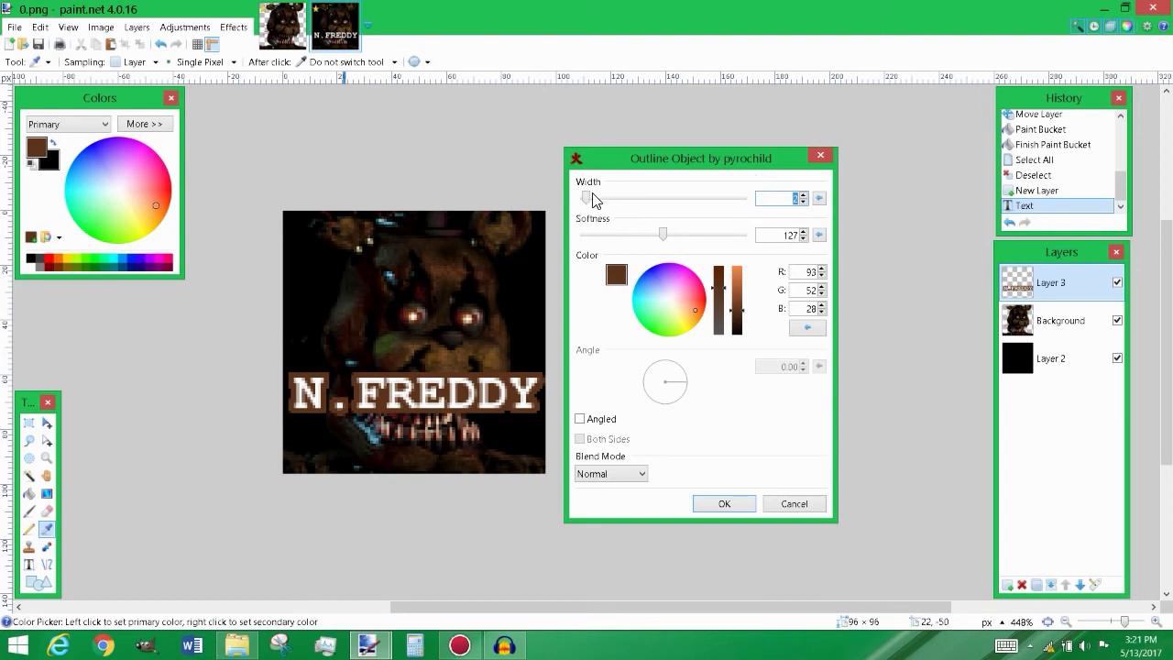
pyautogui.moveTo(598, 161)
pyautogui.mouseDown()
pyautogui.moveTo(596, 172)
pyautogui.moveTo(590, 164)
pyautogui.mouseUp()
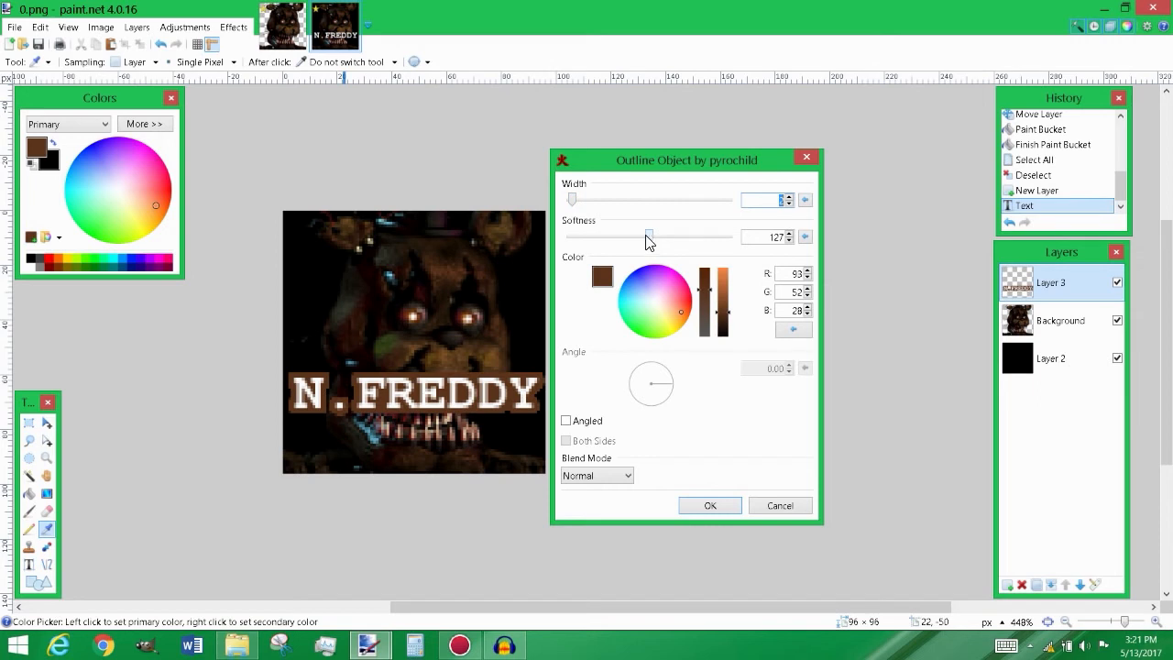
# Step: Apply the caption outline with softness 250 and a lighter brown of R 119, G 67, B 37
pyautogui.moveTo(647, 238); pyautogui.dragTo(749, 248)
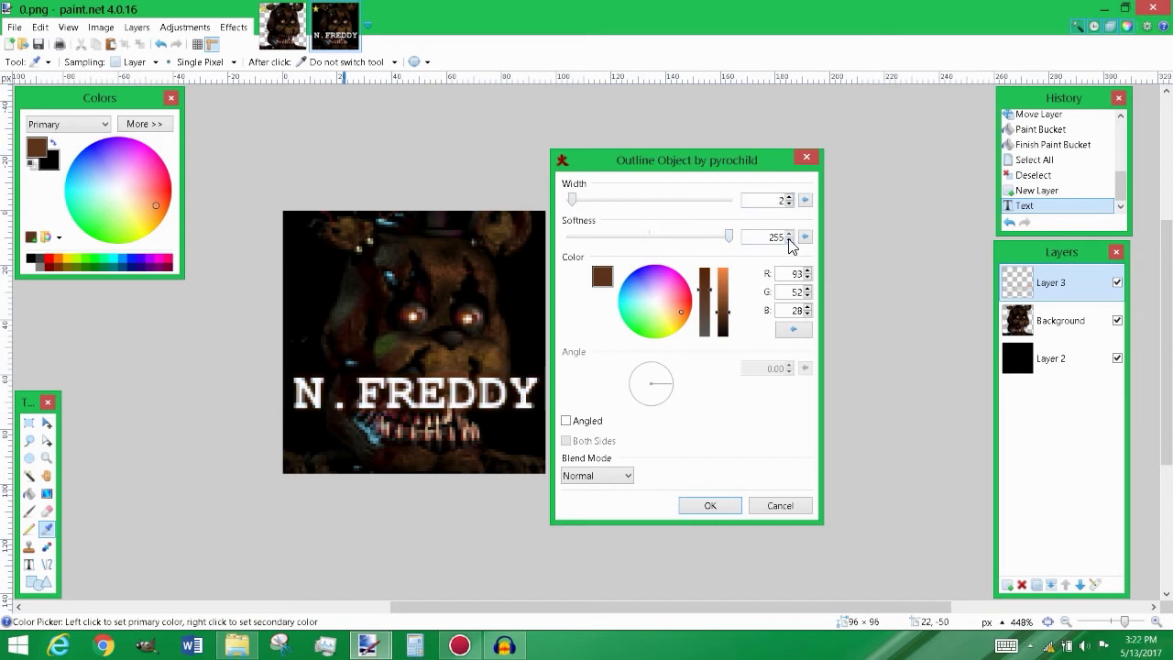
pyautogui.click(788, 240)
pyautogui.click(788, 240)
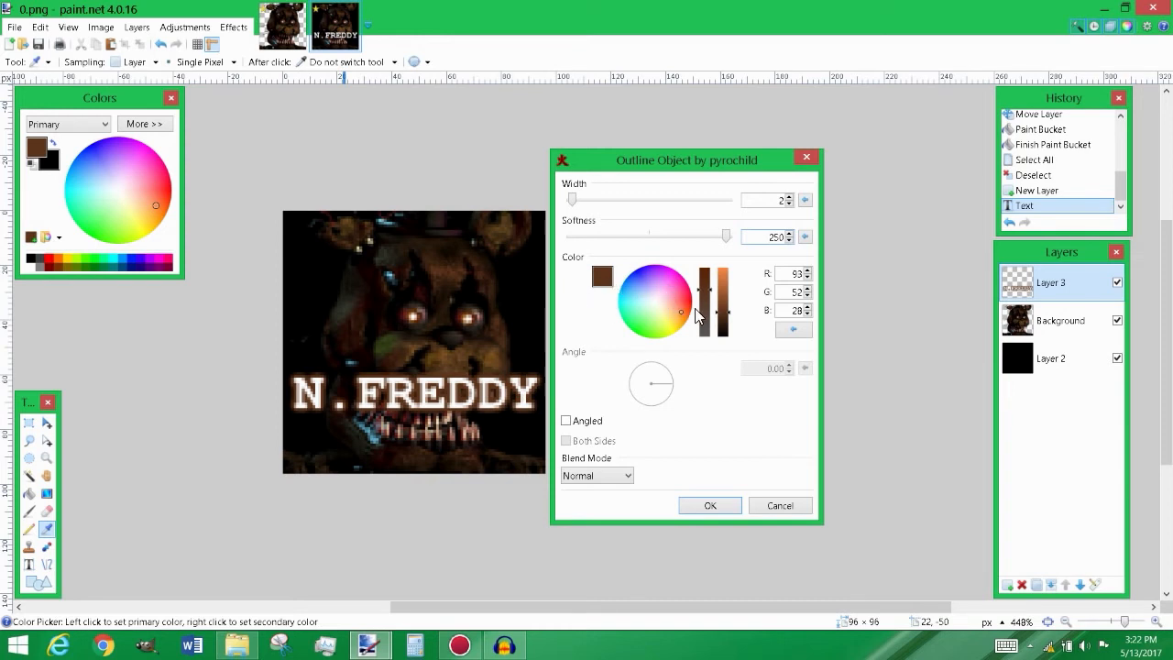
pyautogui.moveTo(730, 318)
pyautogui.mouseDown()
pyautogui.moveTo(734, 277)
pyautogui.moveTo(741, 296)
pyautogui.moveTo(728, 311)
pyautogui.mouseUp()
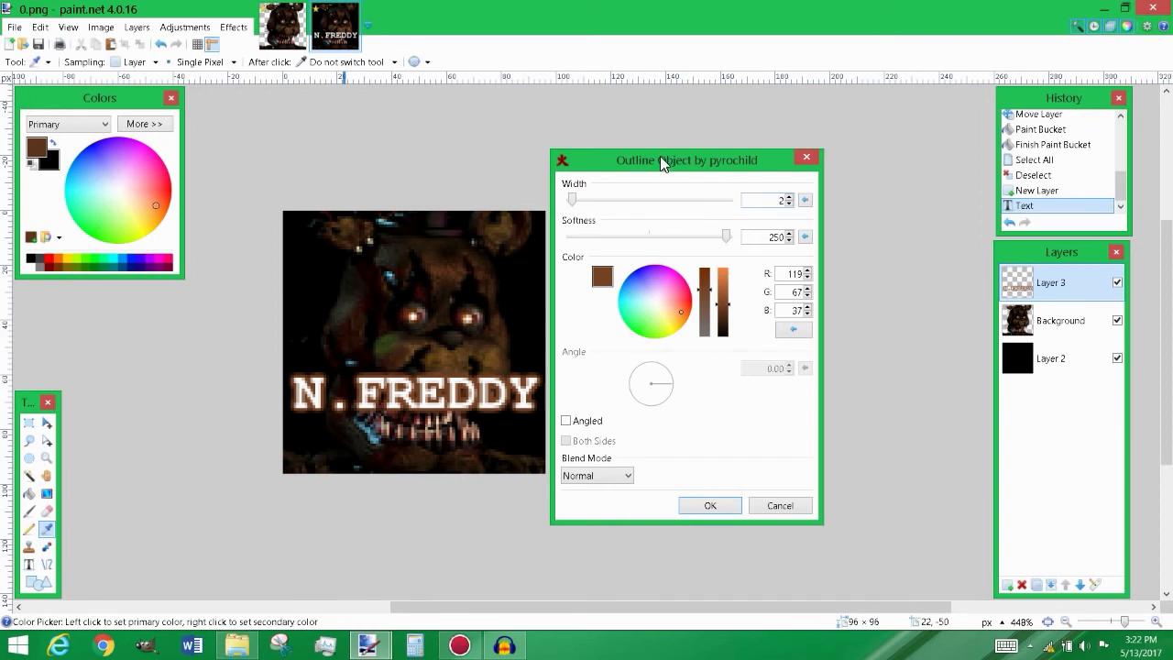
pyautogui.moveTo(665, 162); pyautogui.dragTo(671, 169)
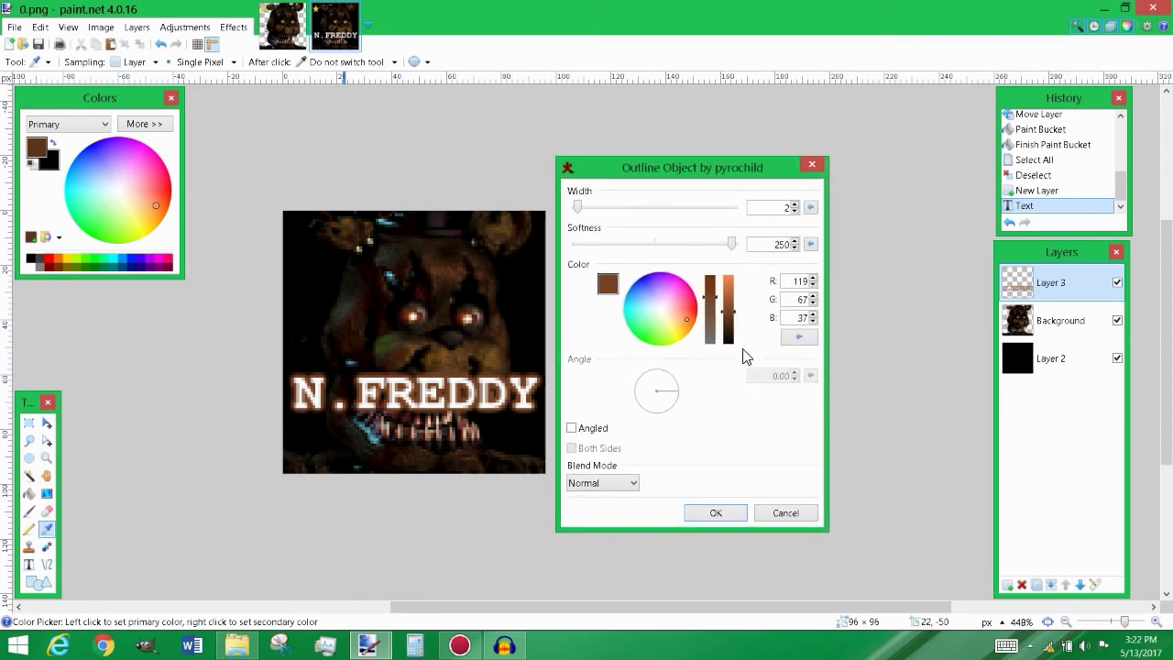
pyautogui.click(717, 511)
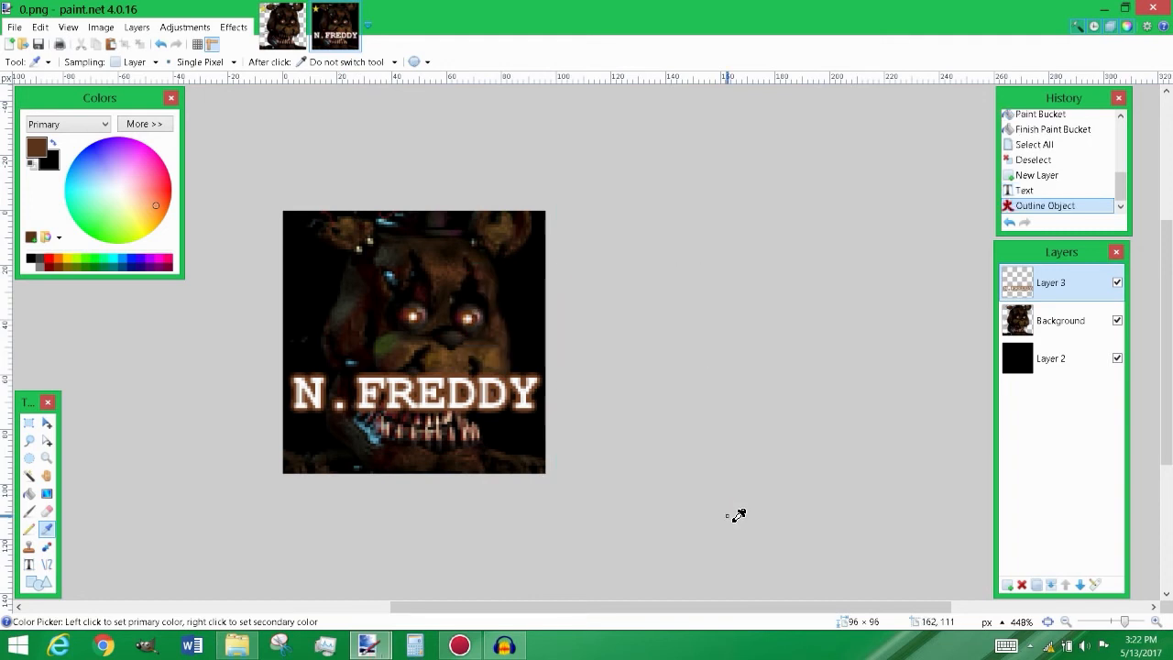
# Step: Try moving the whole outlined caption down to the image's lower edge and 2 pixels to the right
pyautogui.press('m')
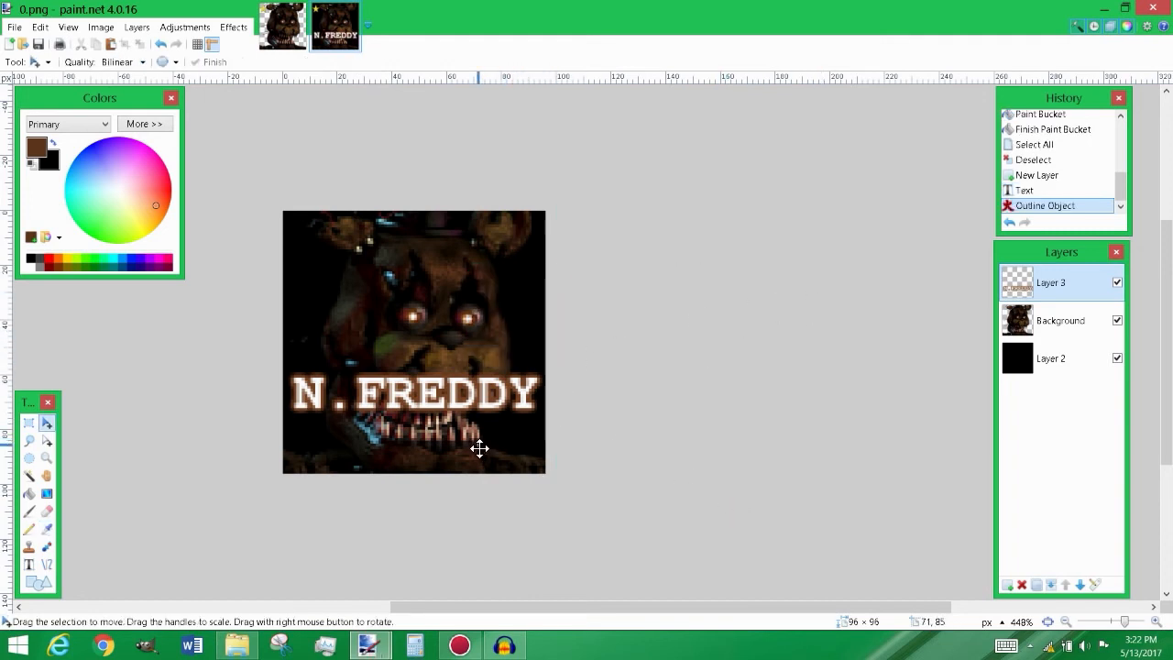
pyautogui.hotkey('ctrl', 'a')
pyautogui.click(464, 393)
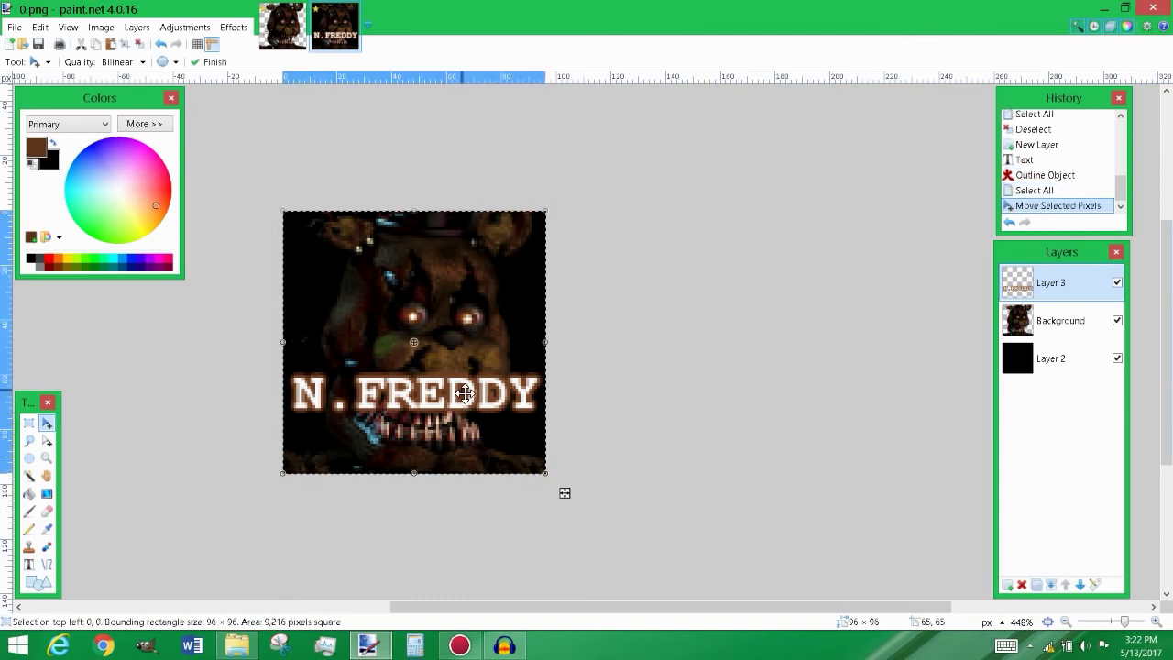
pyautogui.press('Down')
pyautogui.press('Down')
pyautogui.press('Down')
pyautogui.press('Down')
pyautogui.press('Down')
pyautogui.press('Down')
pyautogui.press('Down')
pyautogui.press('Down')
pyautogui.press('Down')
pyautogui.press('Down')
pyautogui.press('Down')
pyautogui.press('Down')
pyautogui.press('Down')
pyautogui.press('Down')
pyautogui.press('Down')
pyautogui.press('Down')
pyautogui.press('Down')
pyautogui.press('Down')
pyautogui.press('Down')
pyautogui.press('Down')
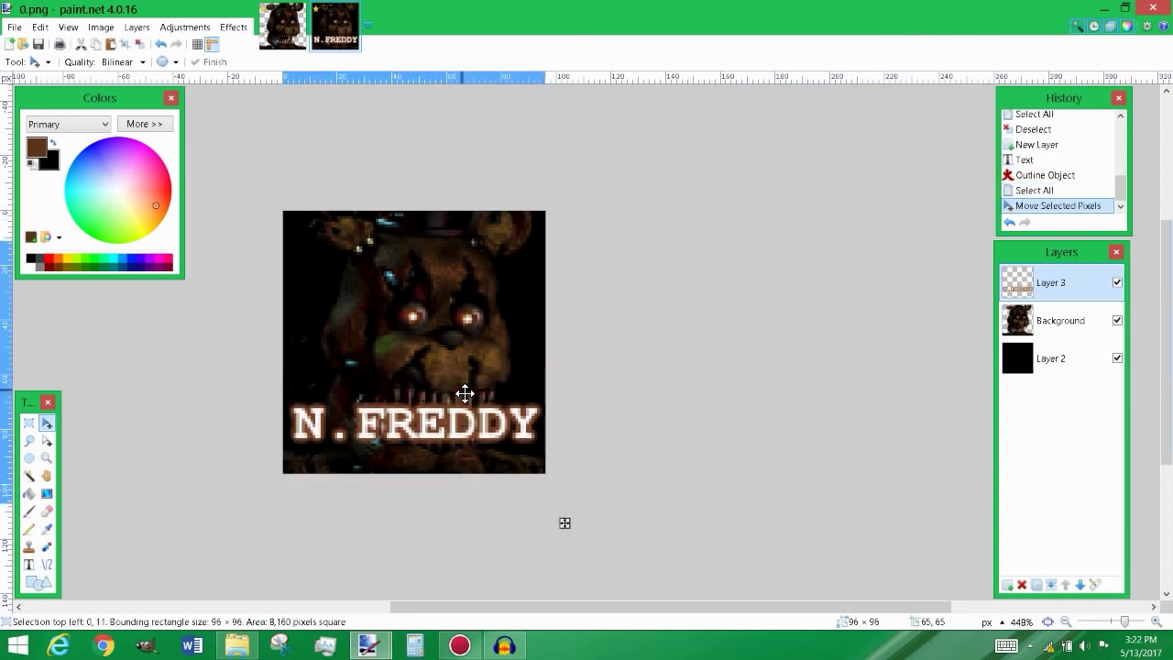
pyautogui.press('Down')
pyautogui.press('Down')
pyautogui.press('Right')
pyautogui.press('Right')
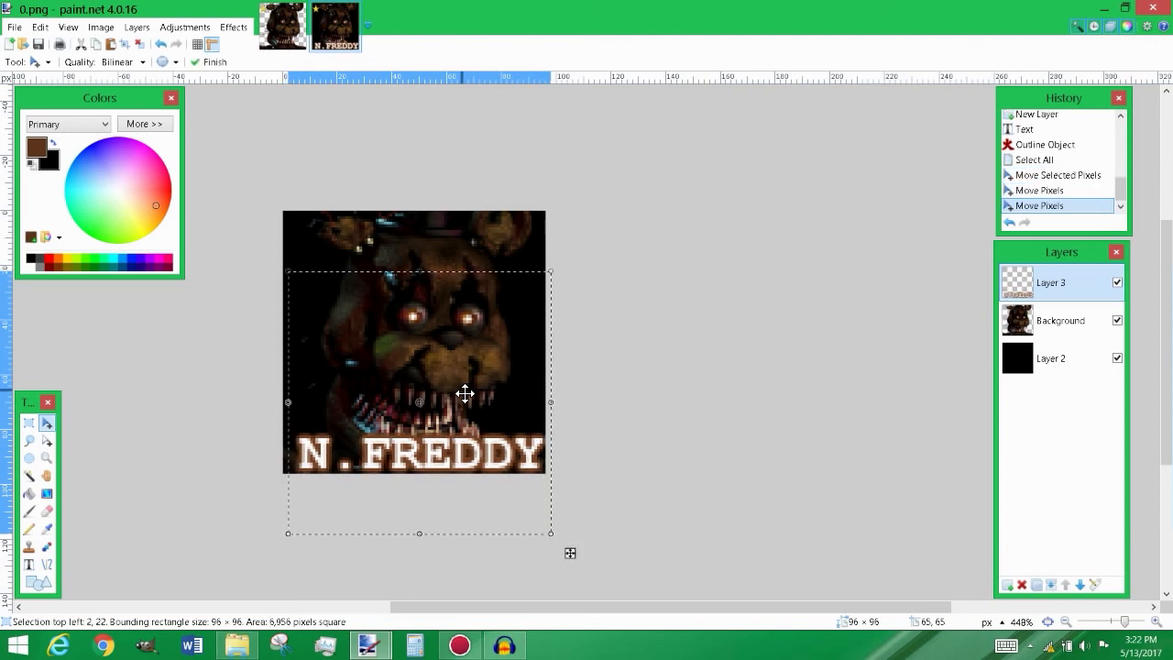
pyautogui.hotkey('ctrl', 'd')
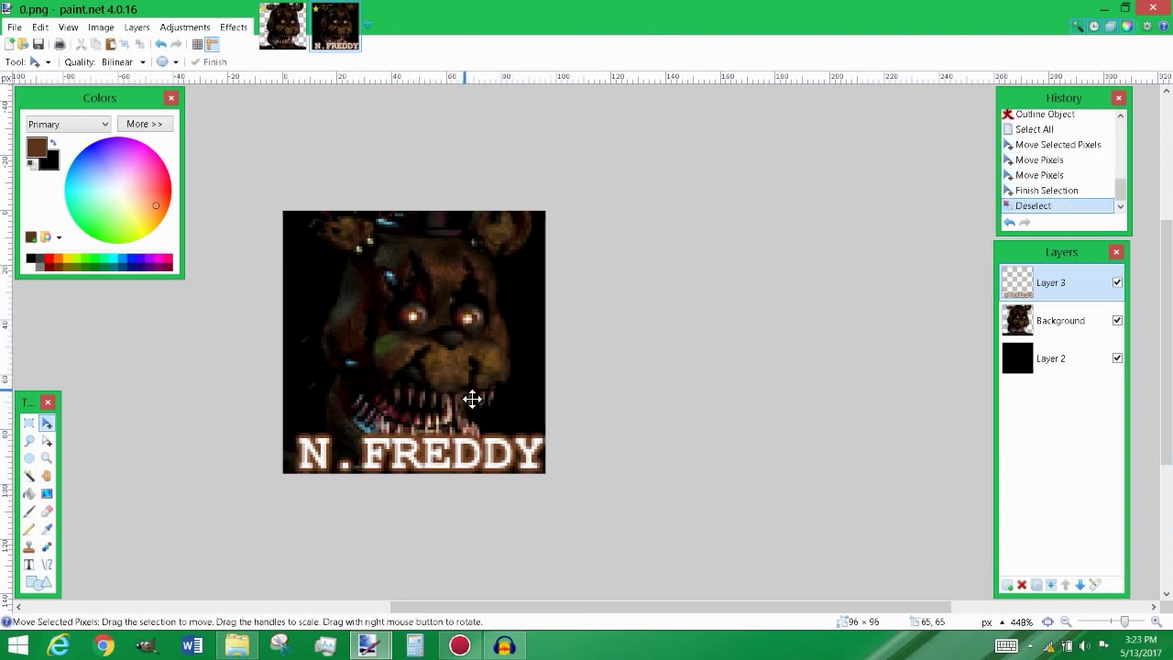
# Step: Undo the caption's downward and sideways moves and clear the selection
pyautogui.hotkey('ctrl', 'z')
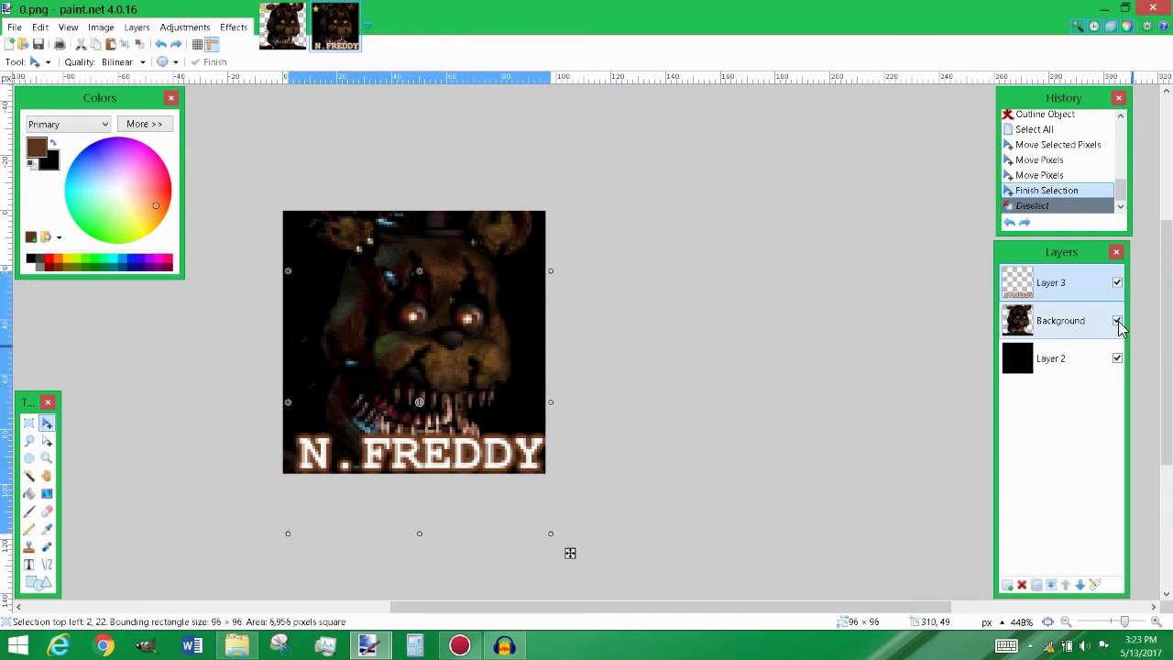
pyautogui.hotkey('ctrl', 'z')
pyautogui.hotkey('ctrl', 'z')
pyautogui.hotkey('ctrl', 'z')
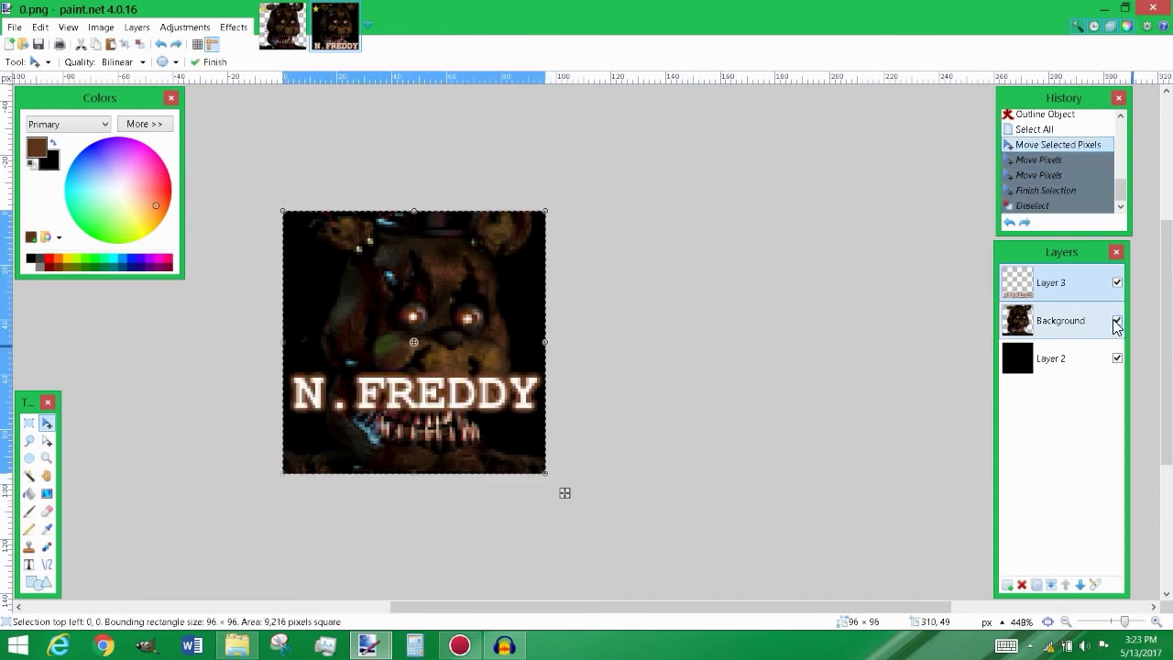
pyautogui.hotkey('ctrl', 'd')
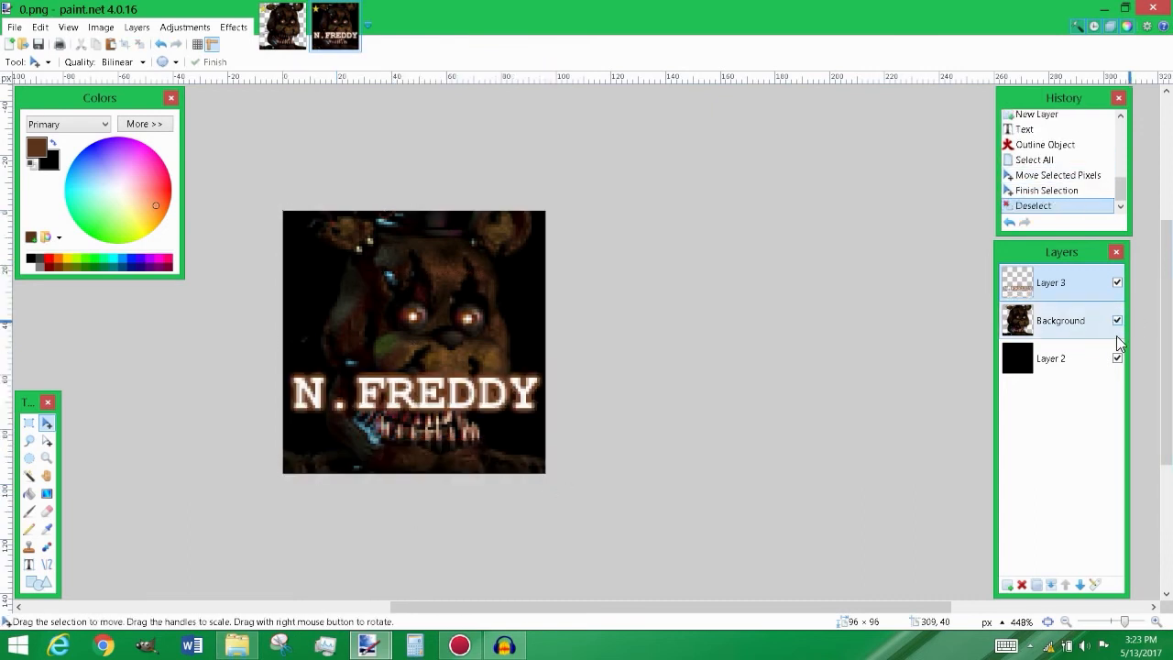
# Step: Hide the bear layer and the black layer, and select everything on the caption layer
pyautogui.click(1116, 322)
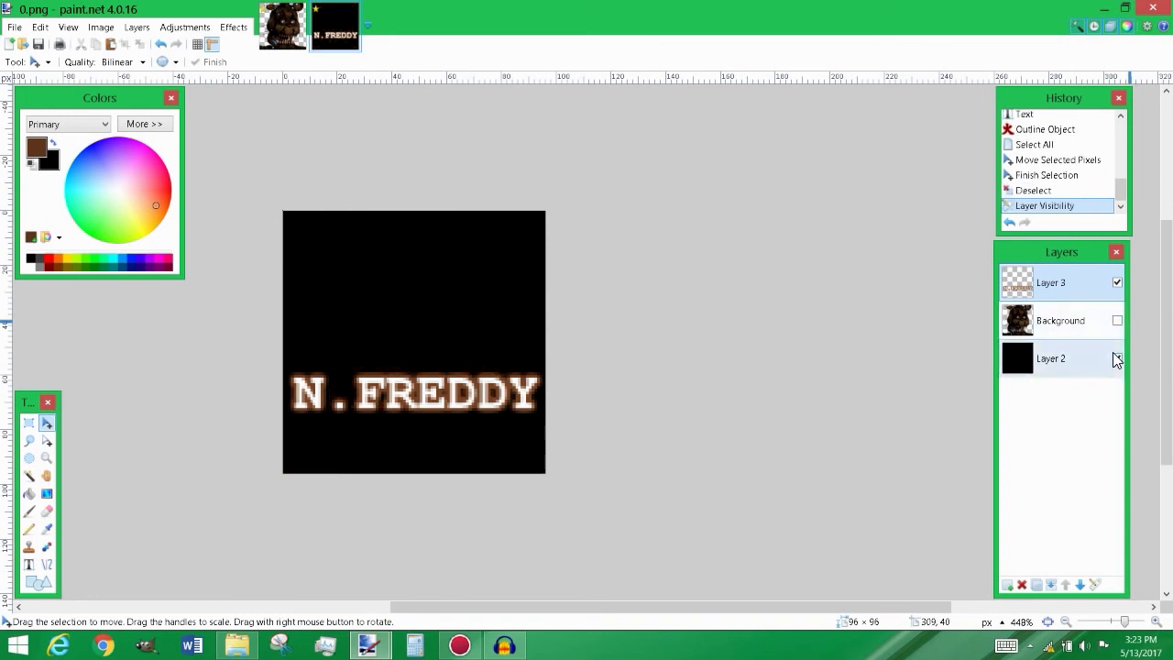
pyautogui.click(1116, 358)
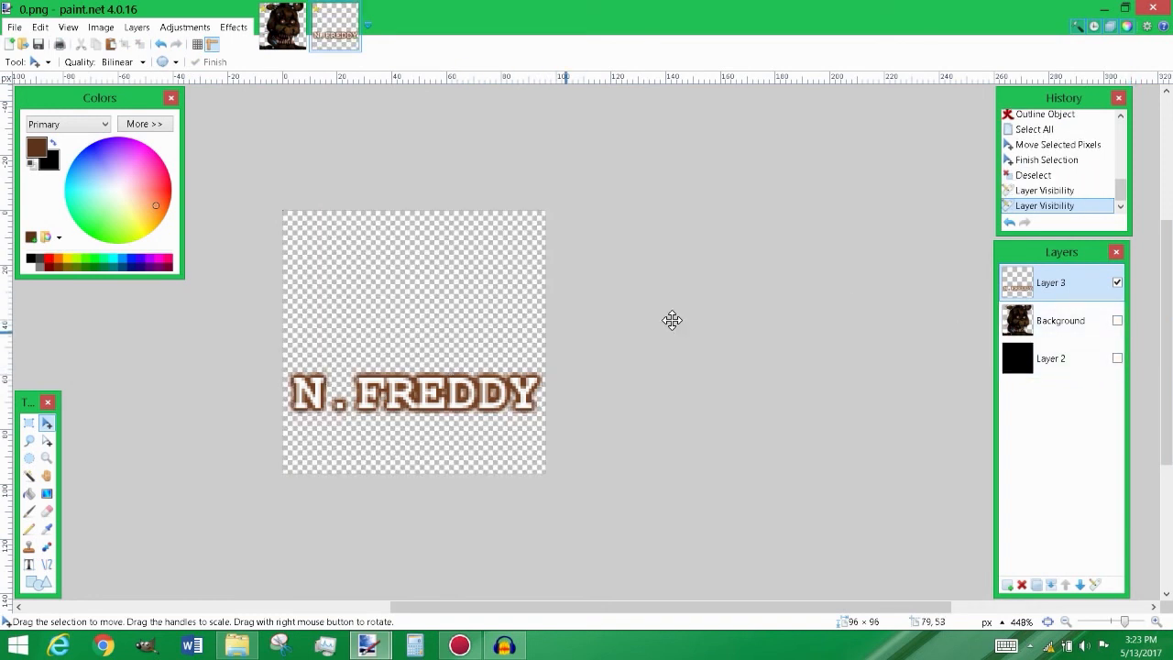
pyautogui.hotkey('ctrl', 'a')
pyautogui.click(427, 390)
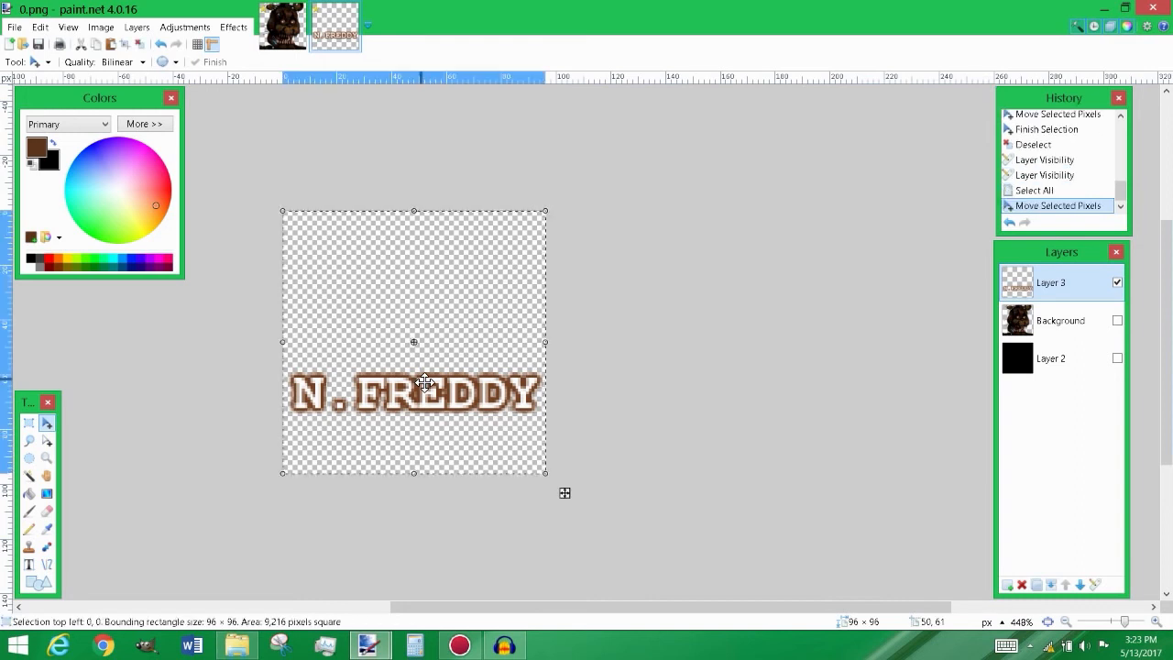
# Step: Nudge the selected caption 5 pixels down and 1 pixel to the right of its original position
pyautogui.keyDown('ctrl'); pyautogui.scroll(2, 461, 480); pyautogui.keyUp('ctrl')
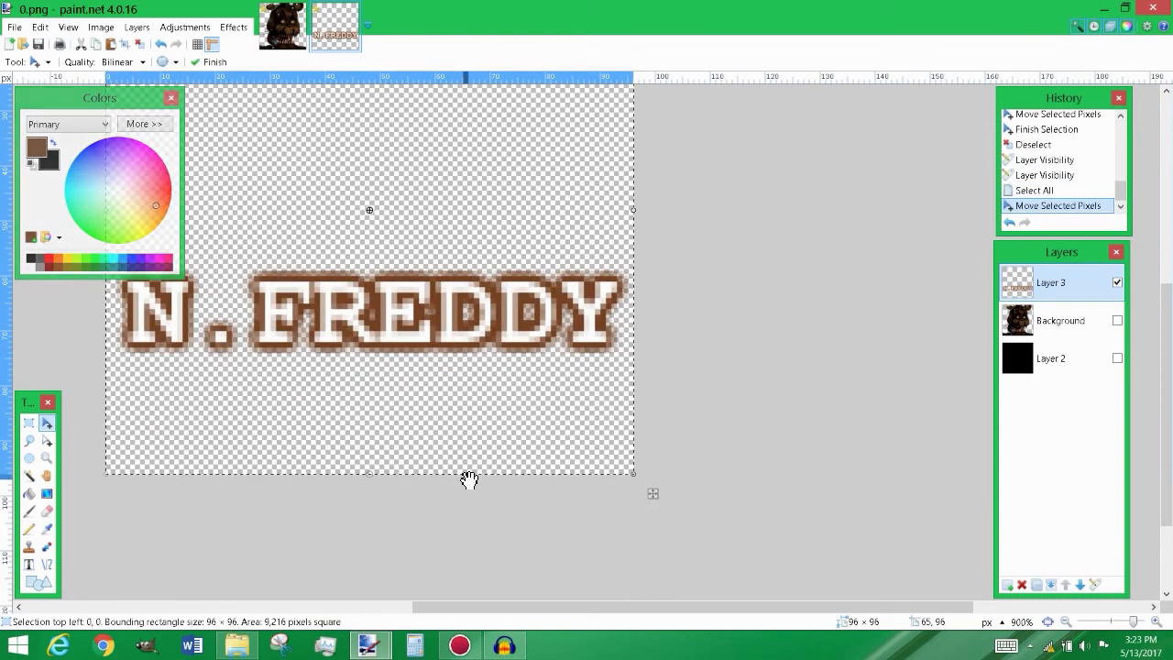
pyautogui.press('Down')
pyautogui.press('Down')
pyautogui.press('Down')
pyautogui.press('Down')
pyautogui.press('Down')
pyautogui.press('Right')
pyautogui.press('Right')
pyautogui.press('Right')
pyautogui.press('Right')
pyautogui.press('Right')
pyautogui.press('Left')
pyautogui.press('Left')
pyautogui.press('Left')
pyautogui.press('Left')
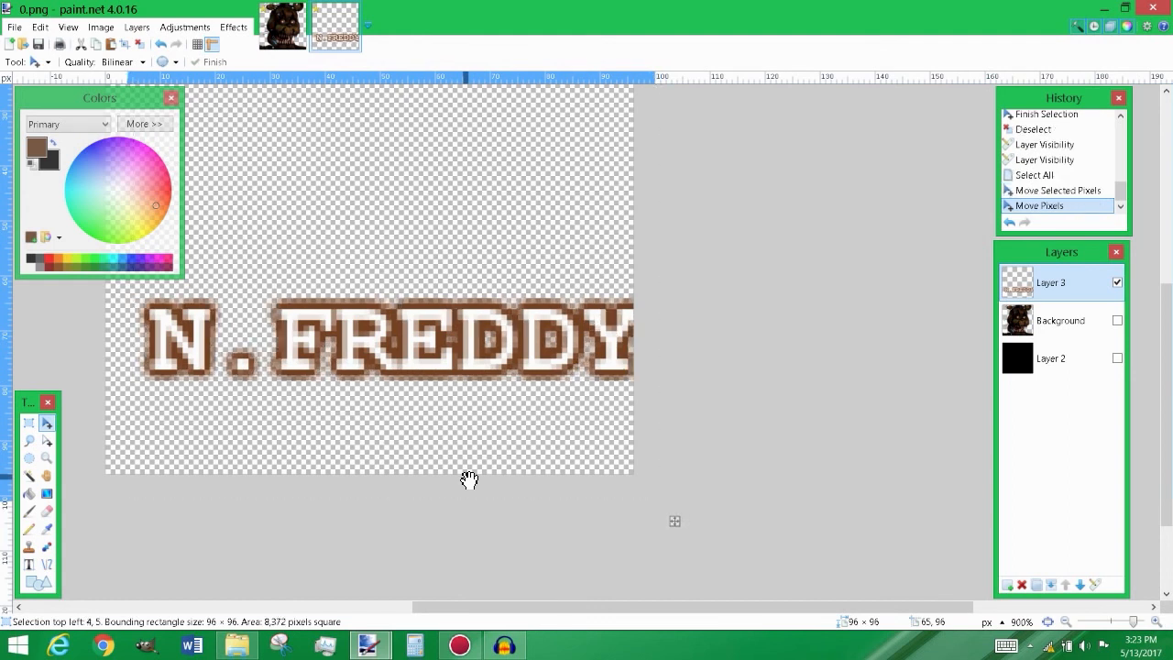
pyautogui.press('Left')
pyautogui.press('Left')
pyautogui.press('Right')
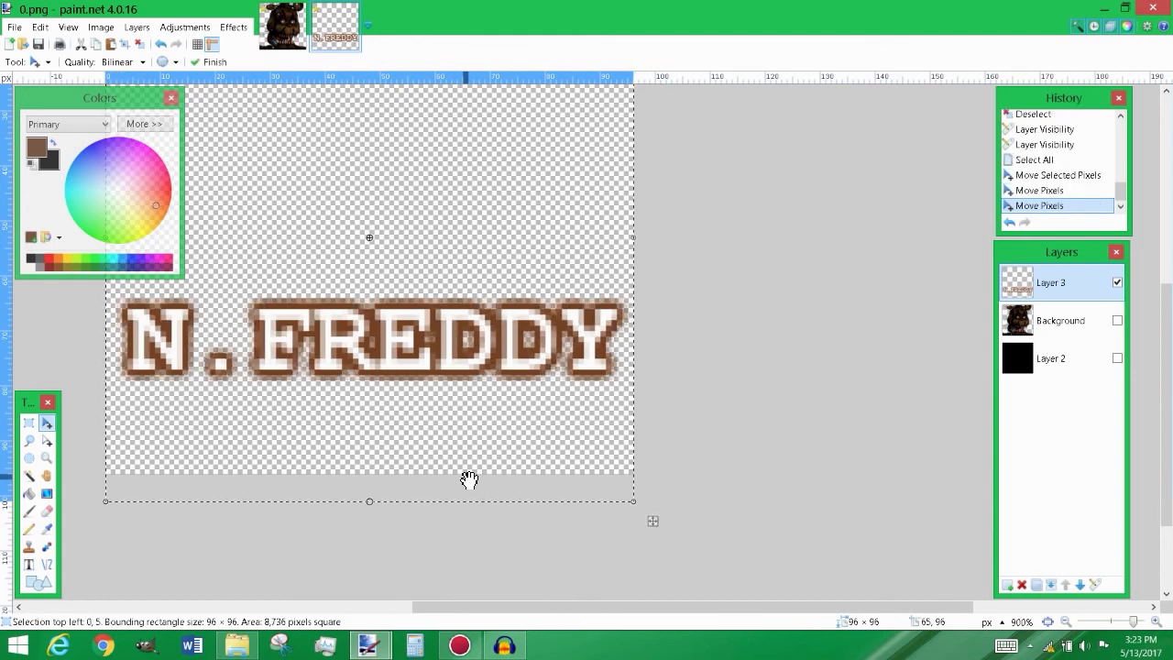
pyautogui.press('Right')
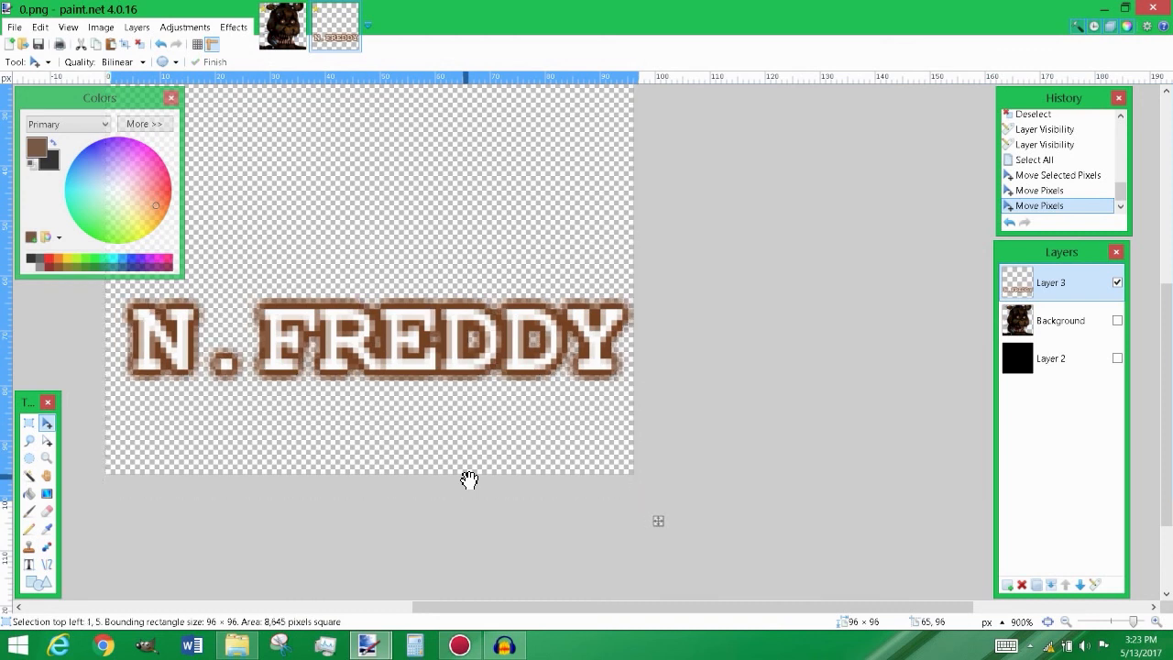
# Step: Move the caption another 17 pixels down to the image's lower edge and clear the selection
pyautogui.press('Down')
pyautogui.press('Down')
pyautogui.press('Down')
pyautogui.press('Down')
pyautogui.press('Down')
pyautogui.press('Down')
pyautogui.press('Down')
pyautogui.press('Down')
pyautogui.press('Down')
pyautogui.press('Down')
pyautogui.press('Down')
pyautogui.press('Down')
pyautogui.press('Down')
pyautogui.press('Down')
pyautogui.press('Down')
pyautogui.press('Down')
pyautogui.press('Down')
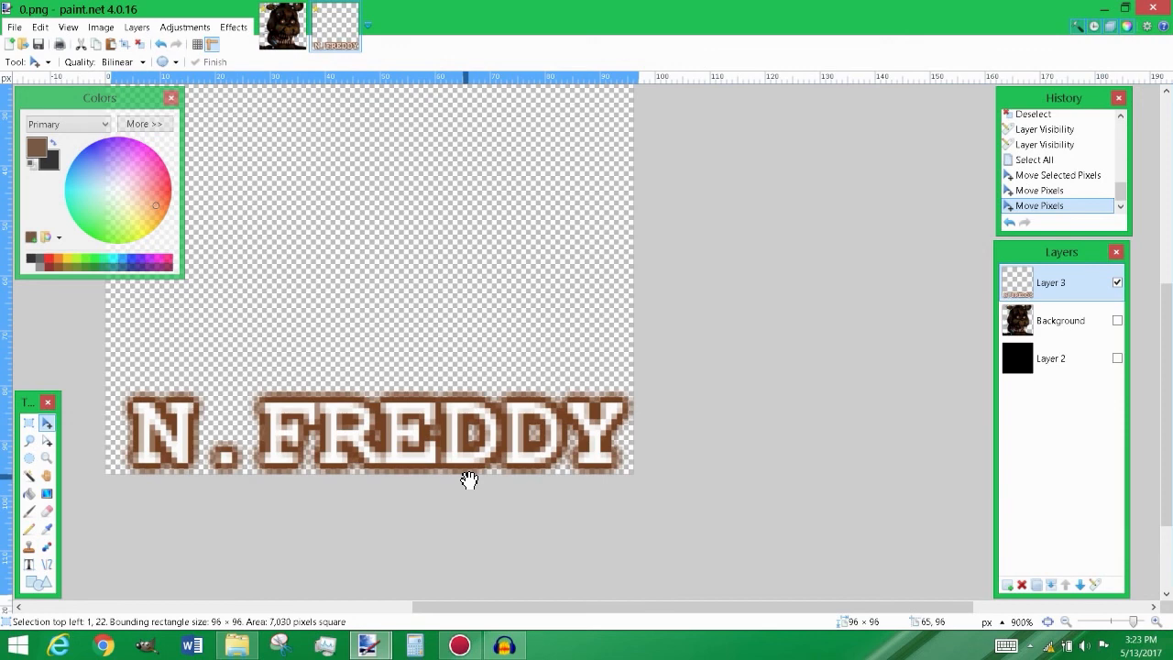
pyautogui.hotkey('ctrl', 'd')
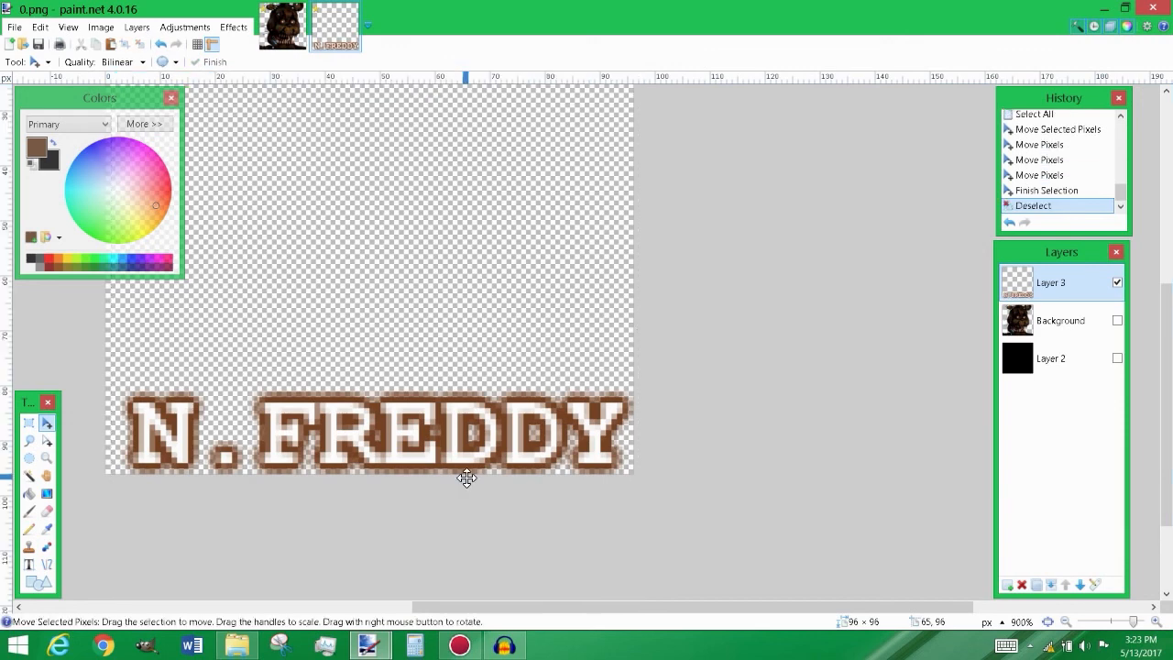
# Step: Make the bear layer and the black layer visible again behind the caption
pyautogui.scroll(-6, 469, 478)
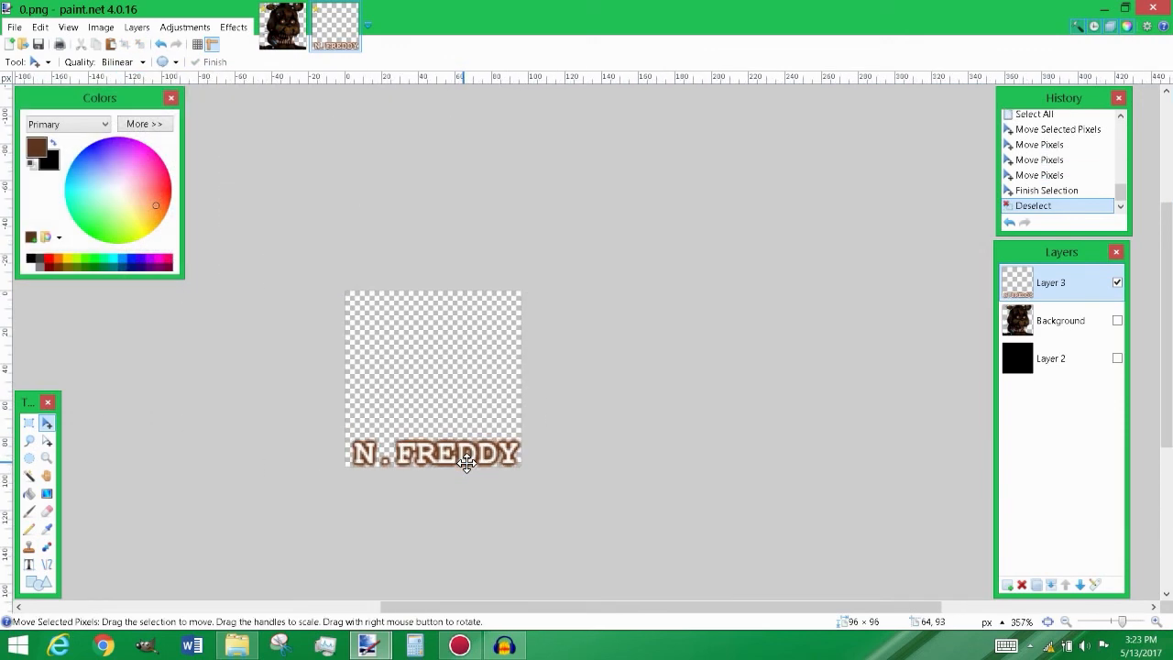
pyautogui.click(1117, 319)
pyautogui.click(1117, 359)
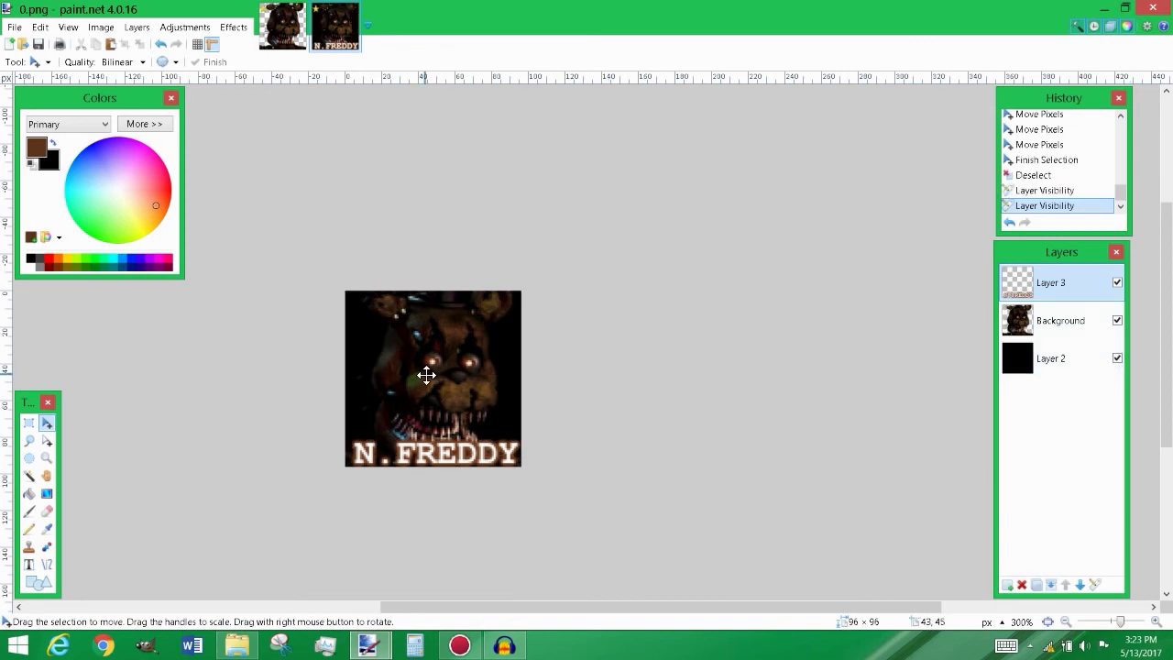
# Step: Examine the composed icon both enlarged and at actual size, checking the caption's placement beneath the bear's face
pyautogui.scroll(-3, 412, 389)
pyautogui.scroll(-4, 307, 387)
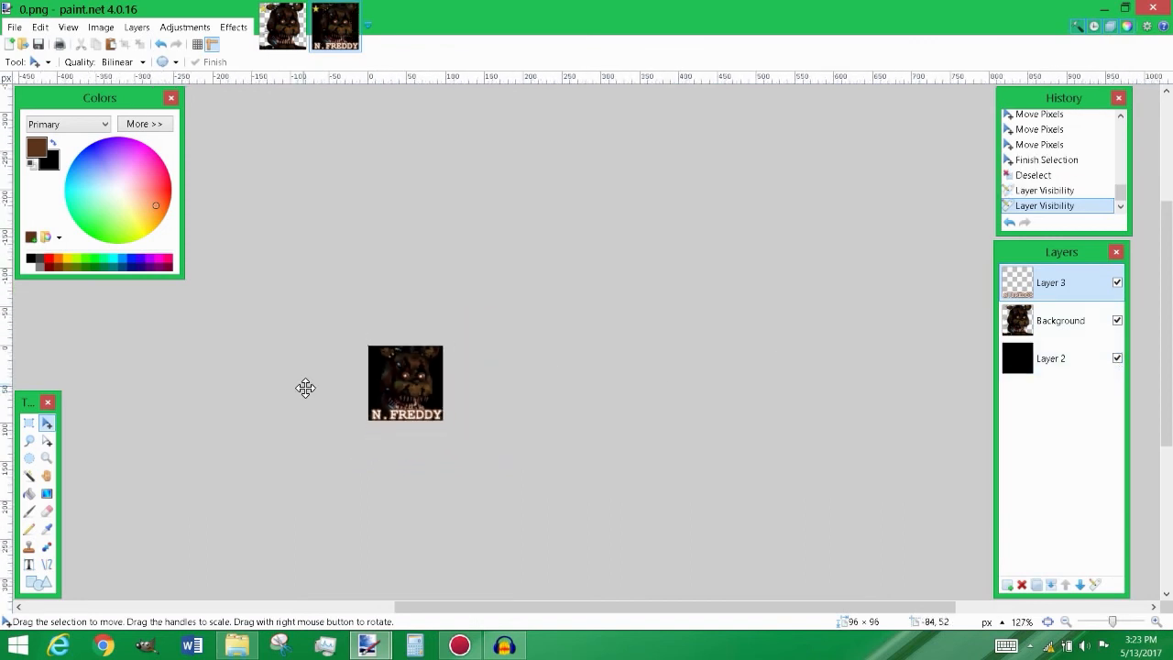
pyautogui.moveTo(528, 606); pyautogui.dragTo(465, 607)
pyautogui.scroll(-1, 483, 474)
pyautogui.scroll(5, 495, 333)
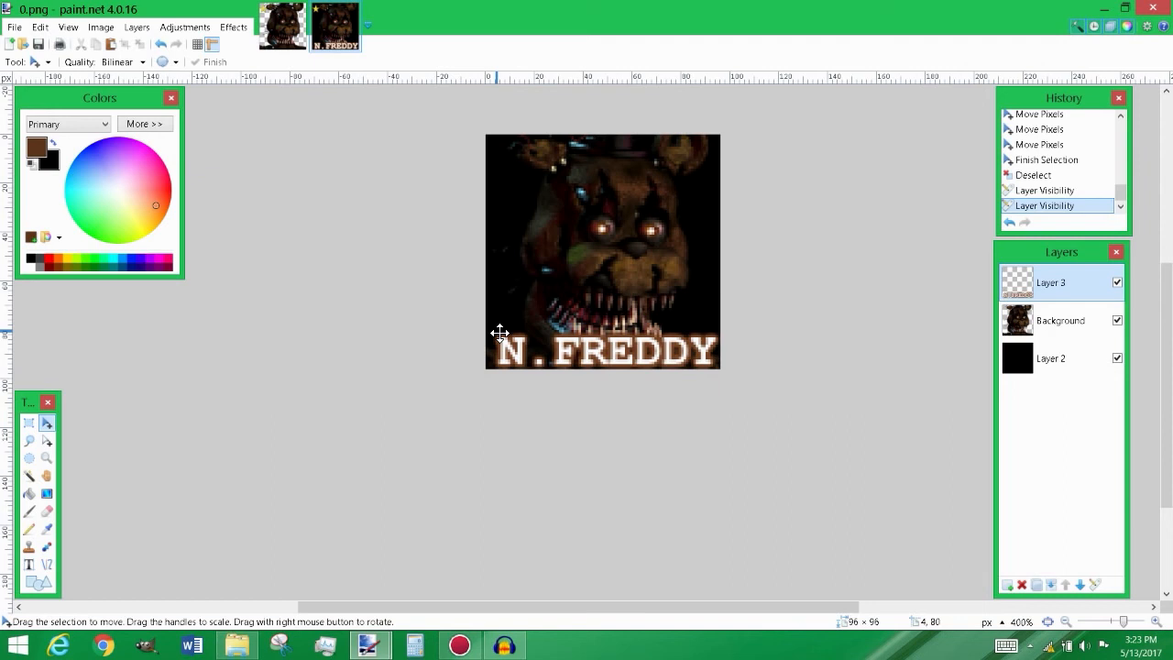
pyautogui.moveTo(369, 647)
pyautogui.scroll(1, 402, 417)
pyautogui.moveTo(413, 607); pyautogui.dragTo(447, 622)
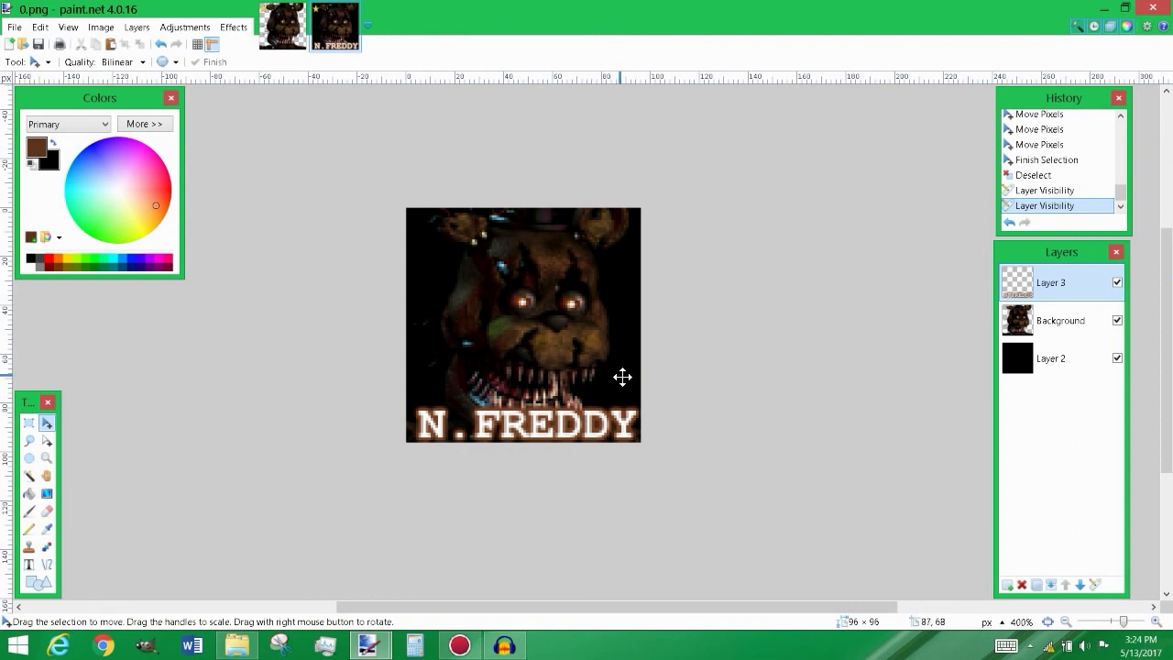
pyautogui.scroll(-4, 622, 376)
pyautogui.scroll(-3, 679, 382)
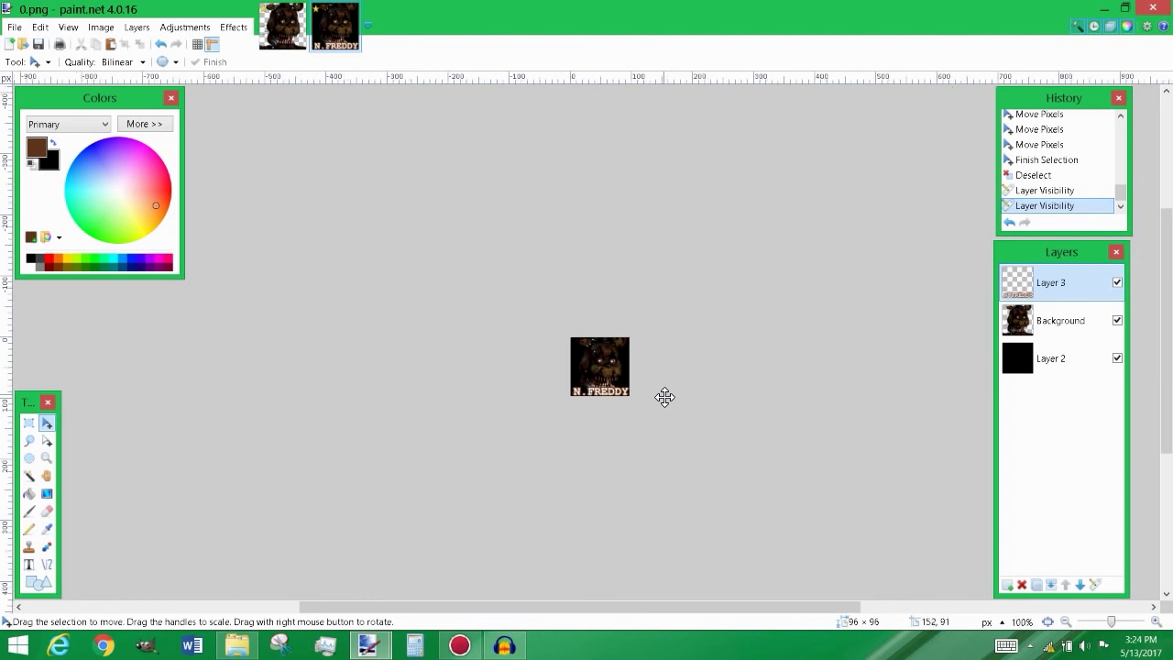
pyautogui.moveTo(635, 607)
pyautogui.mouseDown()
pyautogui.moveTo(654, 615)
pyautogui.moveTo(641, 610)
pyautogui.mouseUp()
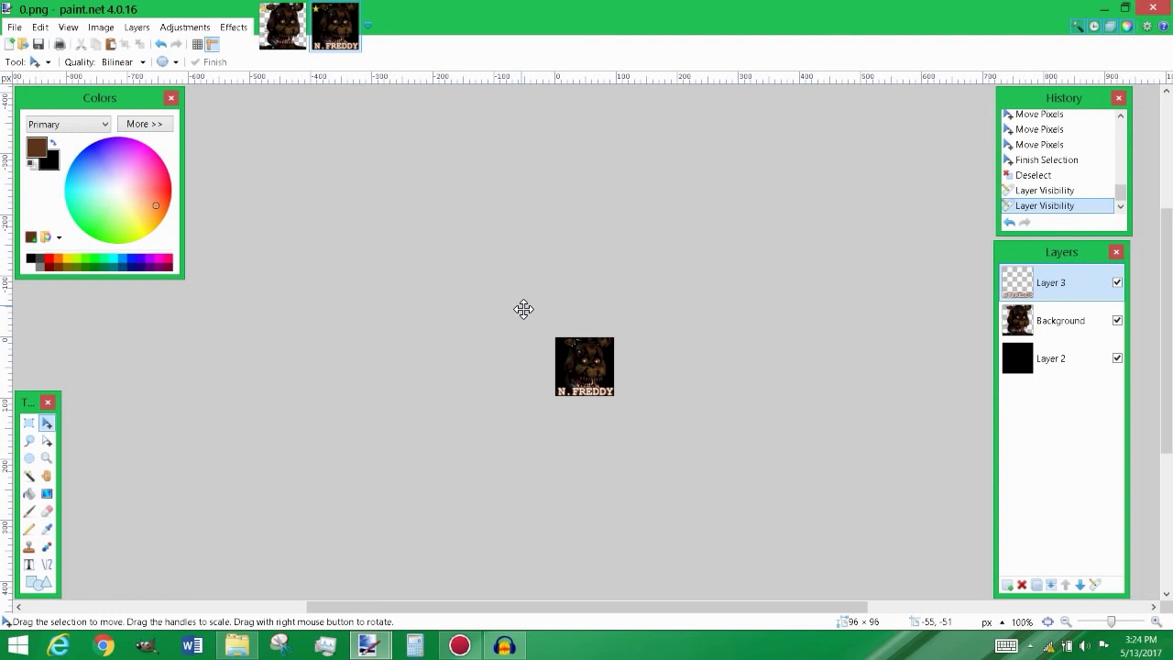
pyautogui.moveTo(399, 609); pyautogui.dragTo(408, 611)
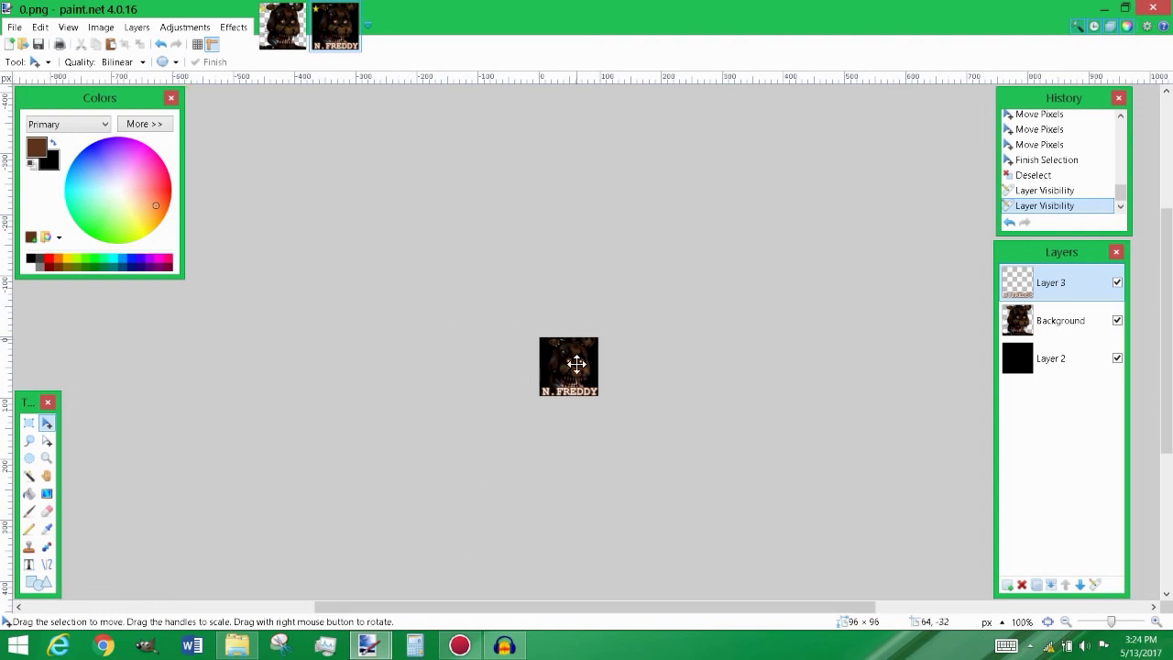